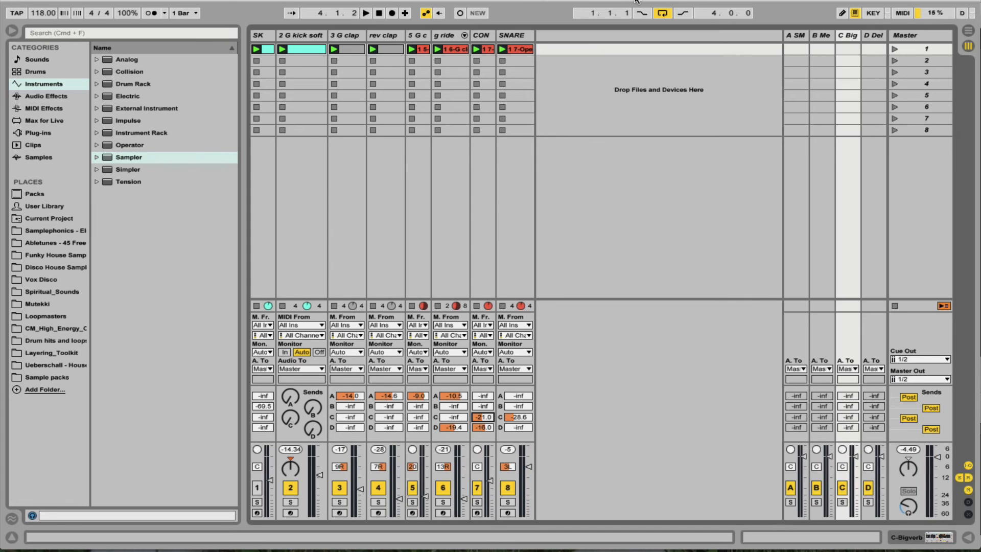
Switch to Finder and add "Michael Jackson Got To Be There acapella.mp3" to the Live set as a clip on a new audio track.
key("super+Tab")
key("super+Tab")
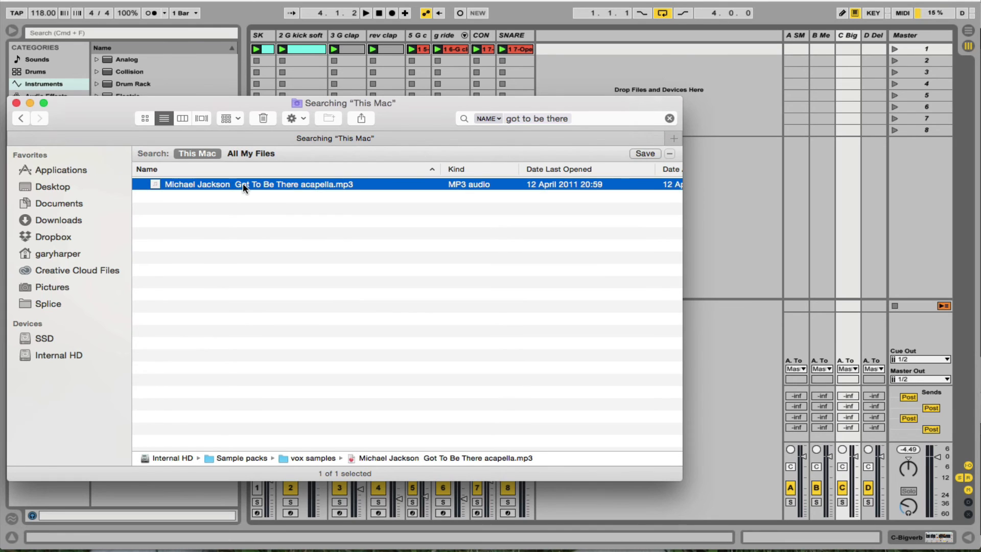
left_click_drag(243, 183, 603, 48)
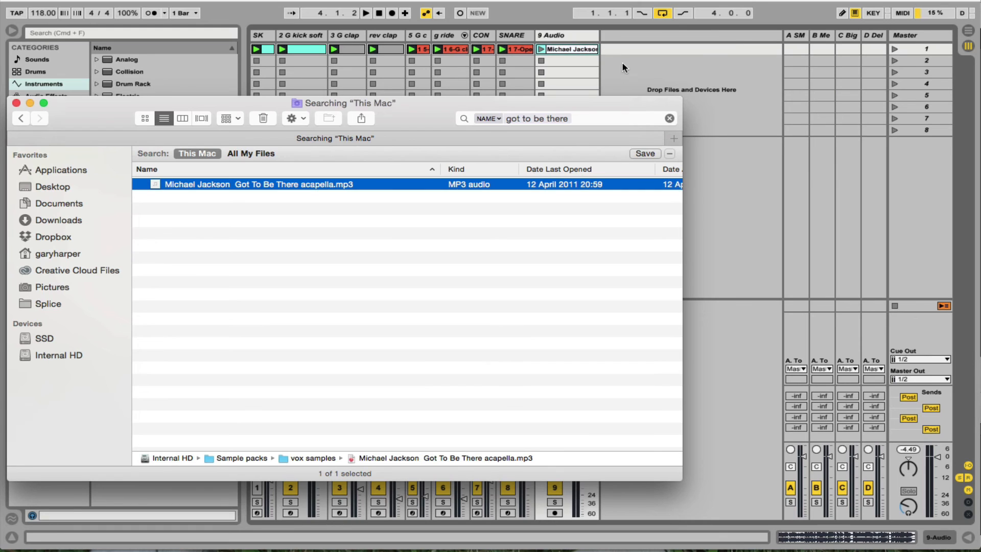
left_click(584, 40)
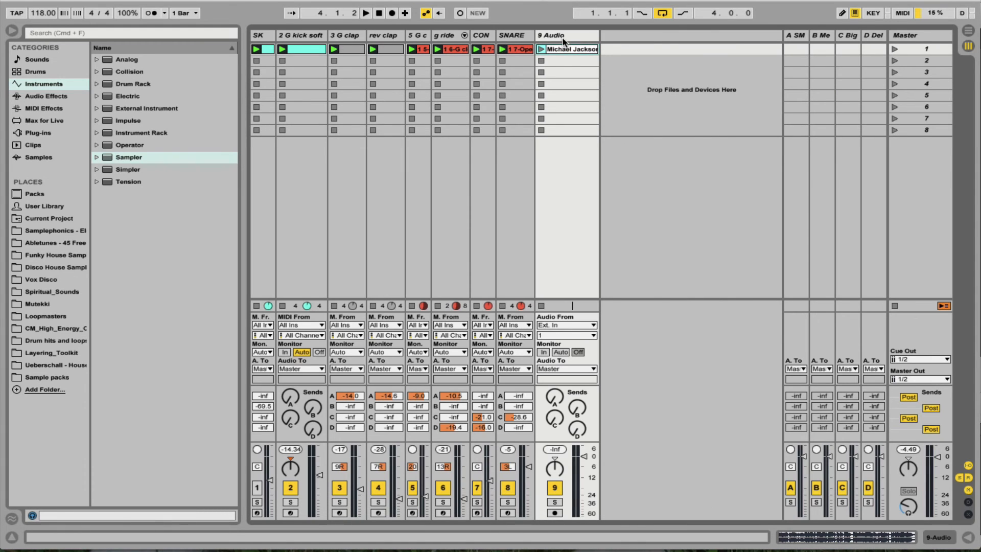
Load the Michael Jackson acapella clip into a Sampler on a new MIDI track, and arm that track for recording.
key("super+shift+t")
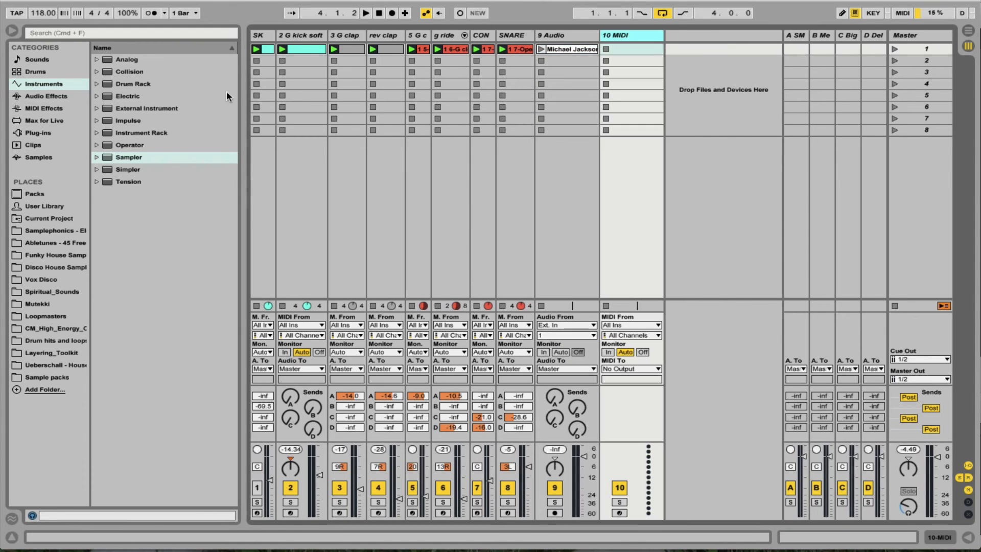
left_click_drag(134, 161, 632, 60)
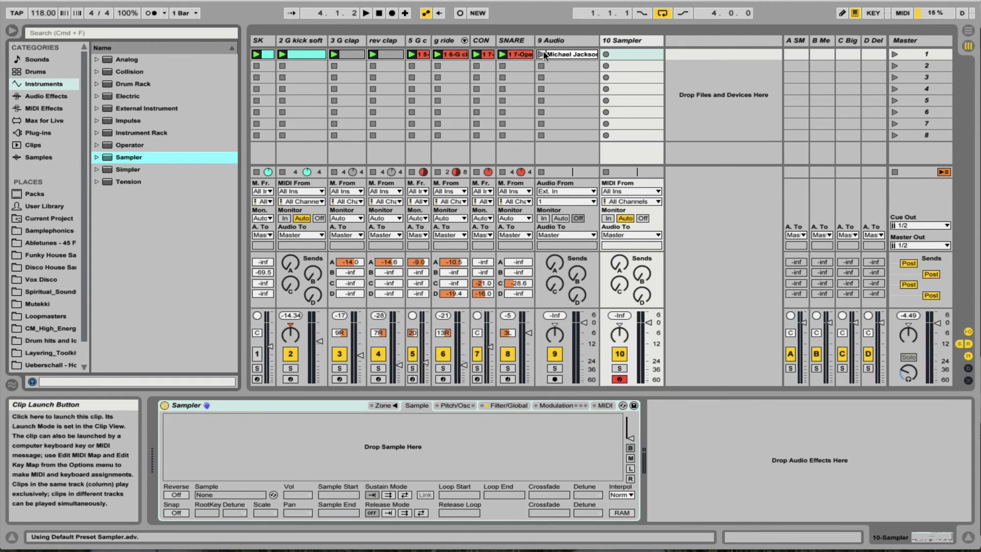
left_click_drag(569, 55, 405, 443)
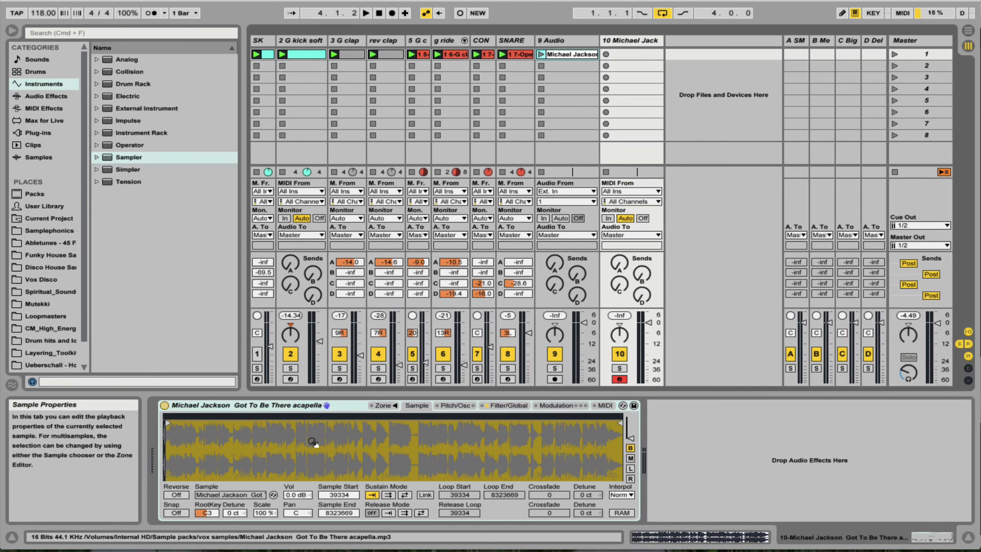
left_click(555, 379)
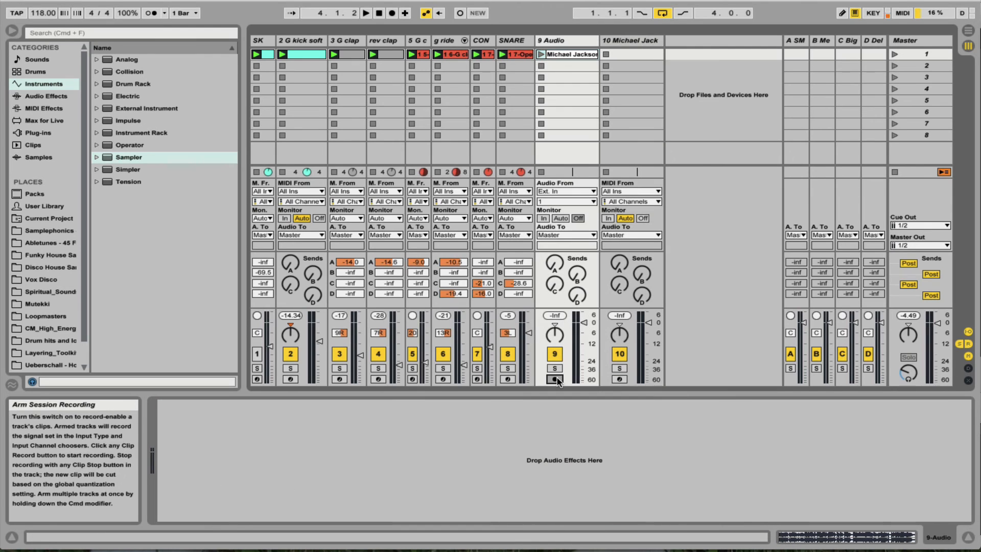
left_click(619, 379)
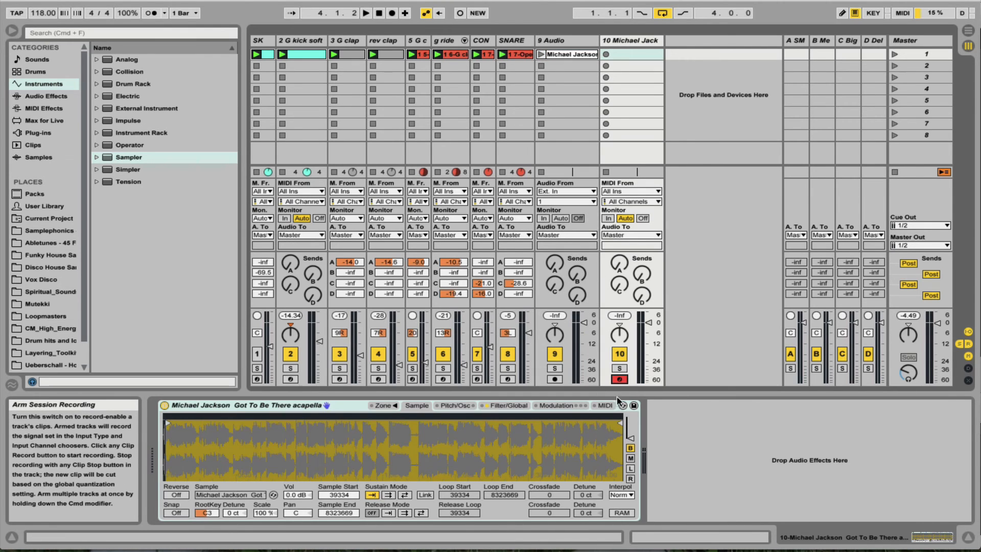
Audition the acapella in Sampler and move its sample start to 208545.
key("a")
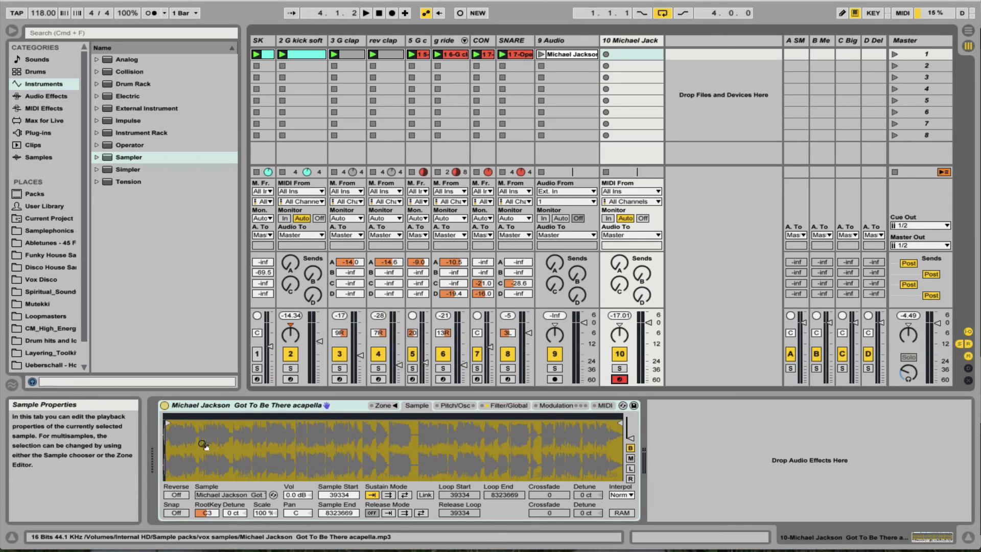
left_click_drag(179, 439, 264, 431)
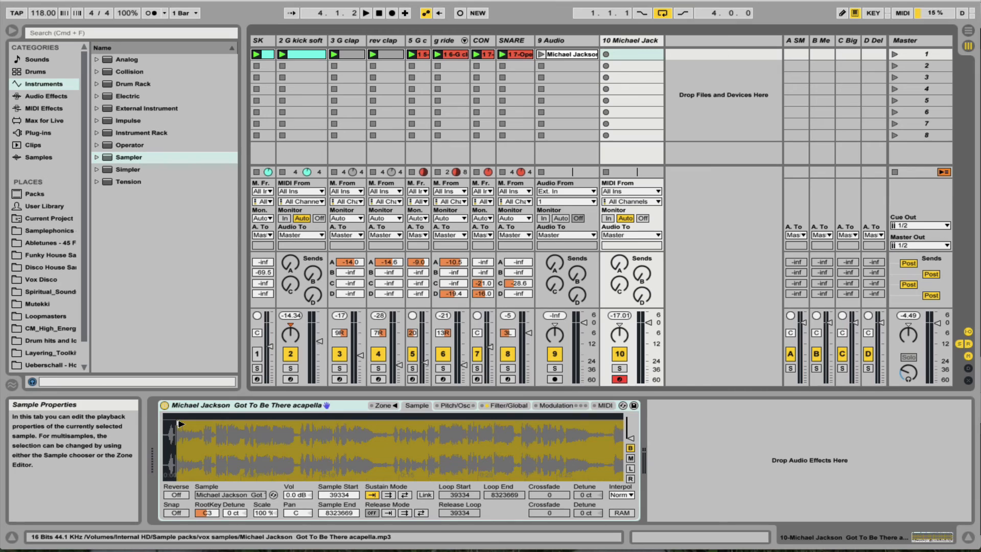
left_click_drag(180, 424, 209, 430)
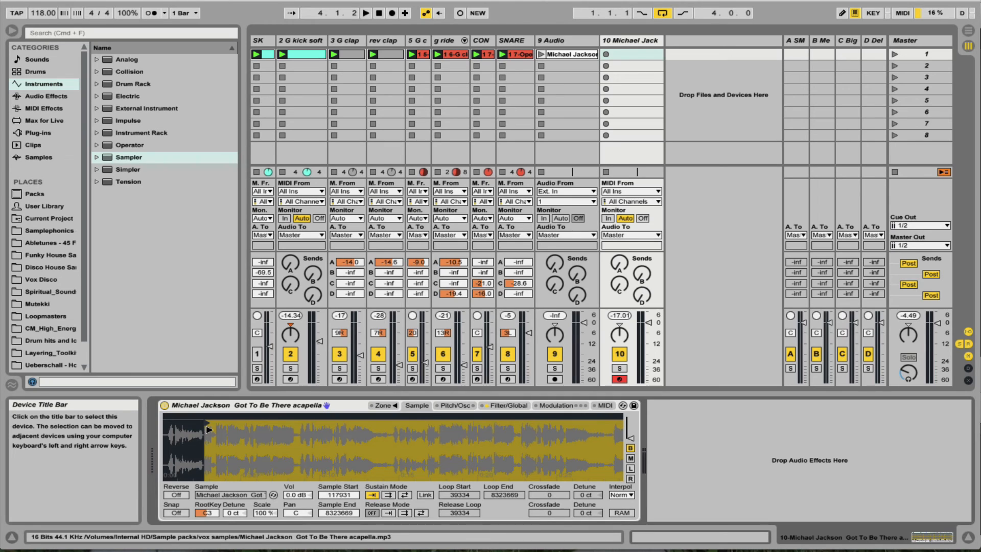
mouse_move(208, 430)
left_mouse_down()
mouse_move(271, 431)
mouse_move(228, 427)
mouse_move(264, 432)
mouse_move(239, 433)
left_mouse_up()
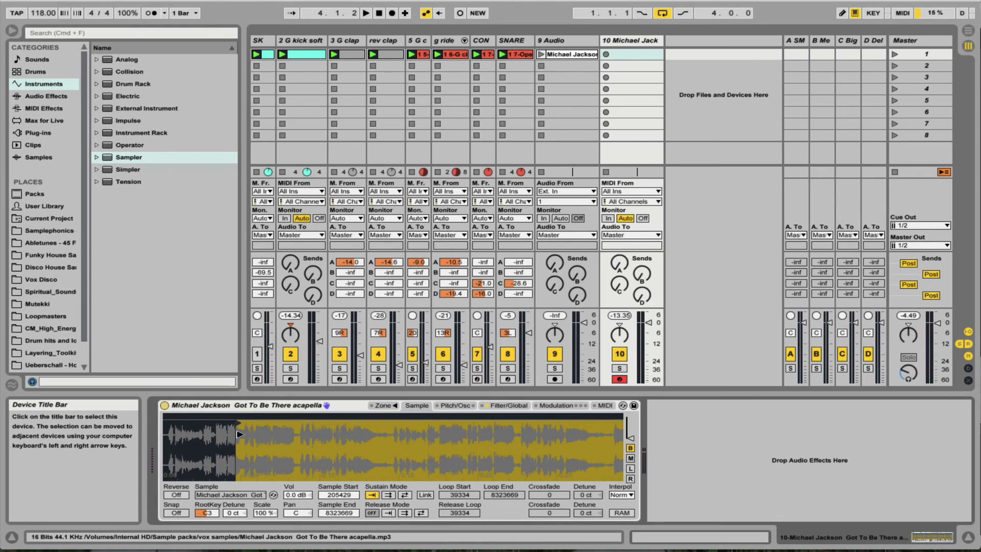
left_click_drag(239, 434, 253, 439)
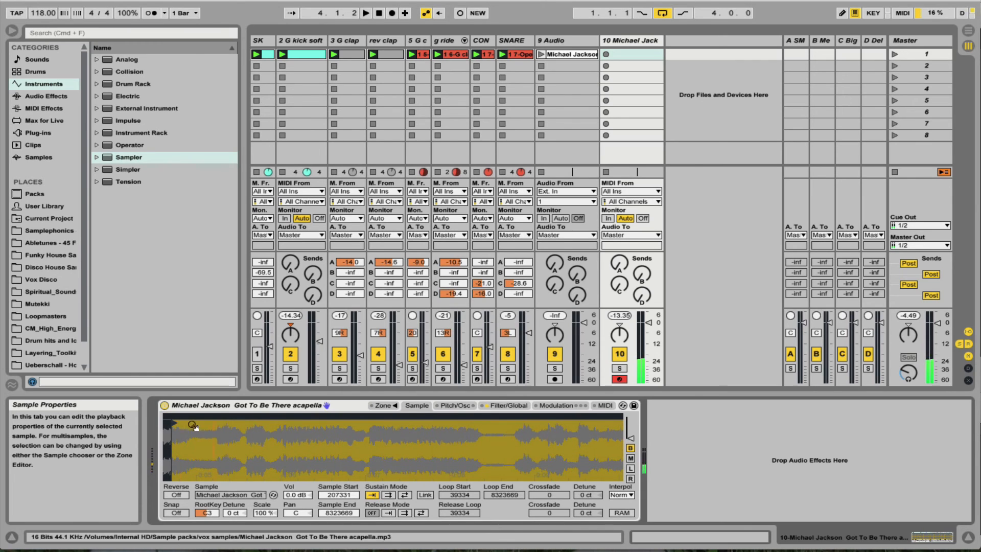
left_click_drag(172, 422, 179, 422)
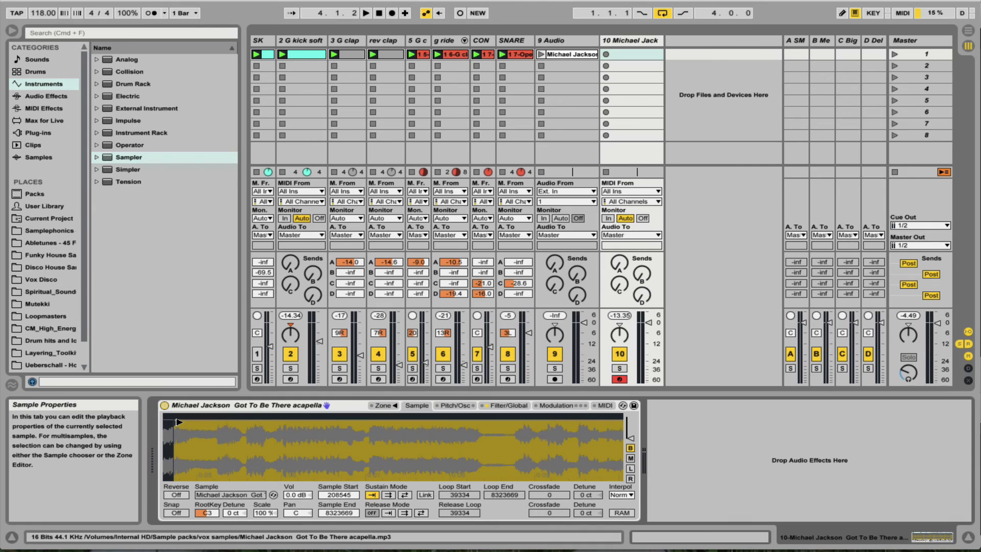
Shorten the acapella sample in Sampler by setting its sample end to 230083.
left_click_drag(318, 471, 318, 429)
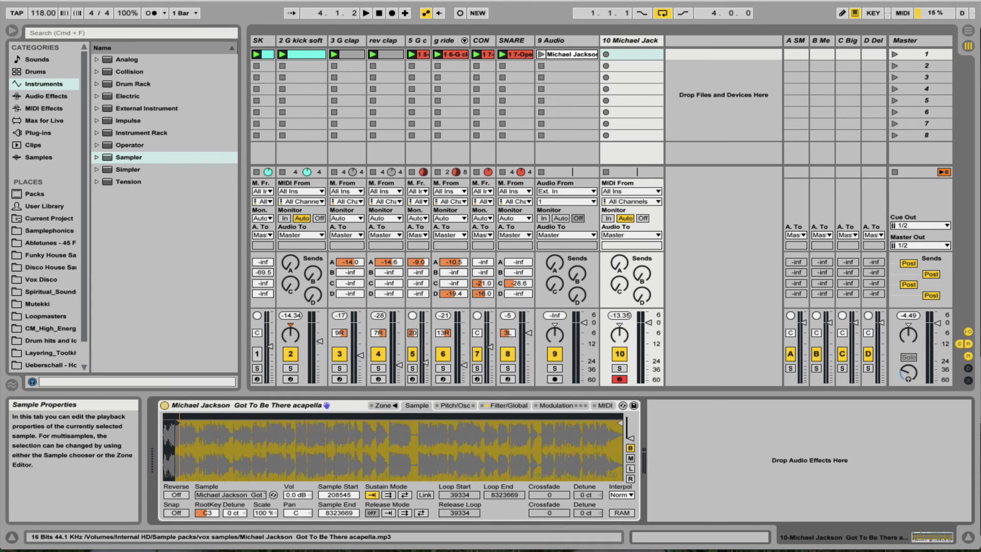
left_click(617, 424)
mouse_move(617, 423)
left_mouse_down()
mouse_move(177, 424)
mouse_move(623, 439)
mouse_move(622, 450)
mouse_move(622, 439)
left_mouse_up()
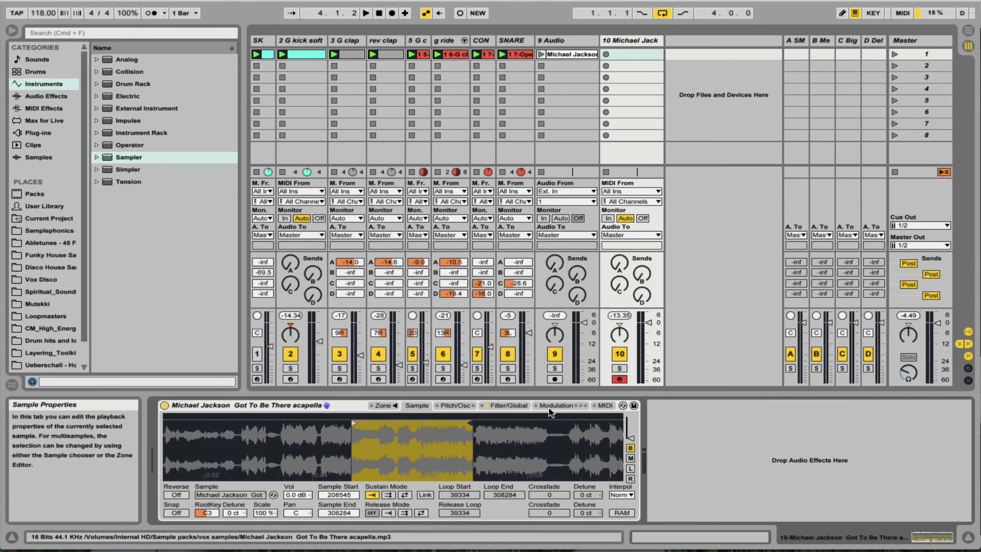
mouse_move(470, 423)
left_mouse_down()
mouse_move(360, 431)
mouse_move(372, 433)
left_mouse_up()
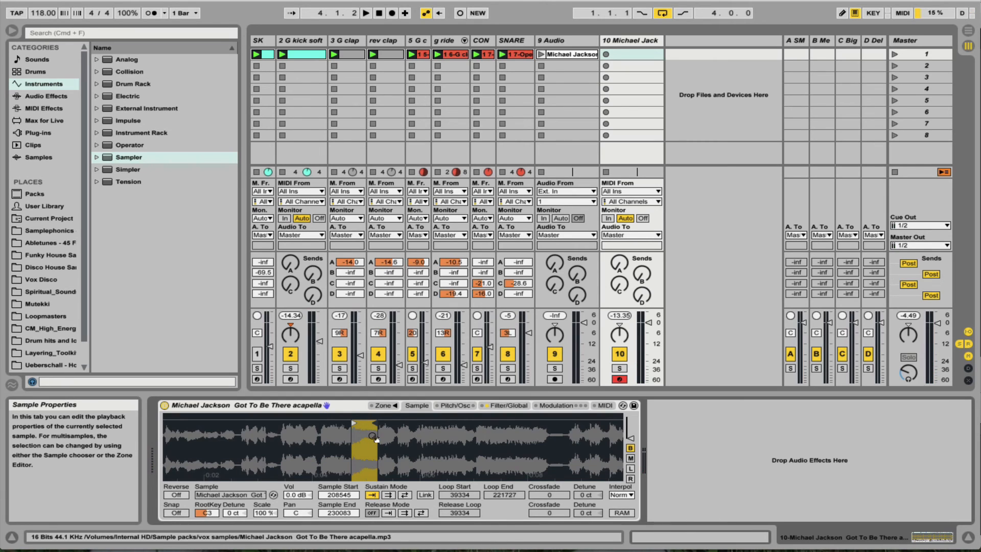
Restrict the sample layer's key zone to the single note C3 in the zone editor and test it with neighbouring notes.
left_click(395, 406)
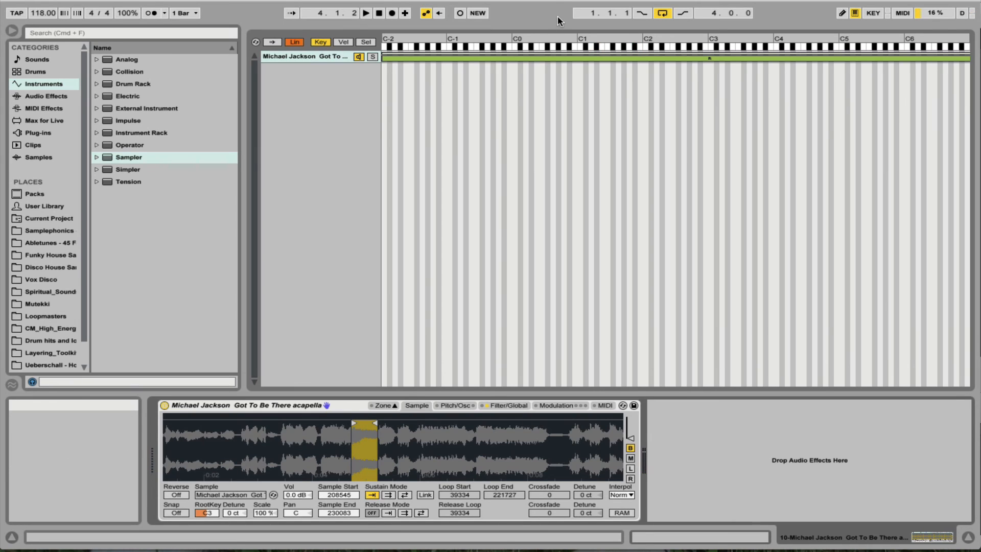
key("g")
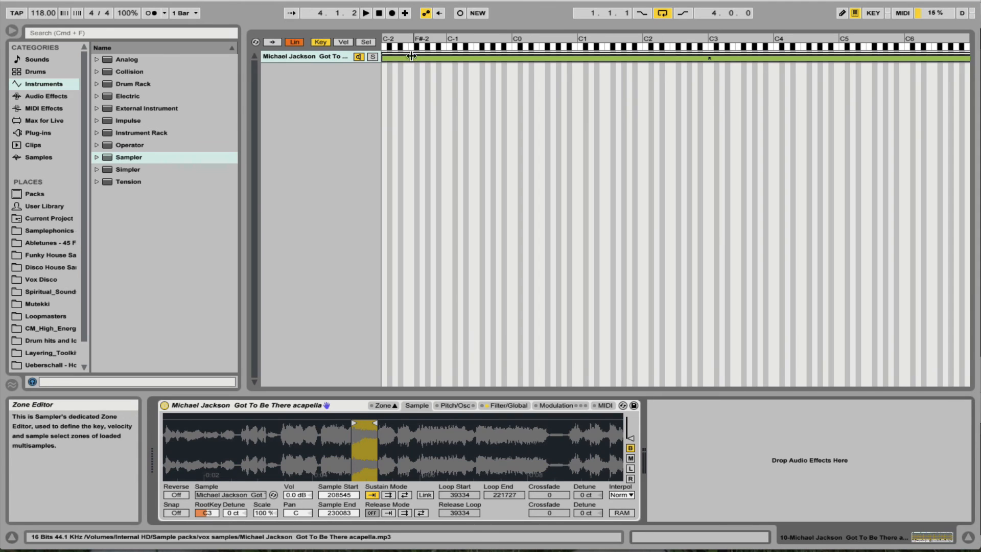
left_click_drag(382, 65, 709, 58)
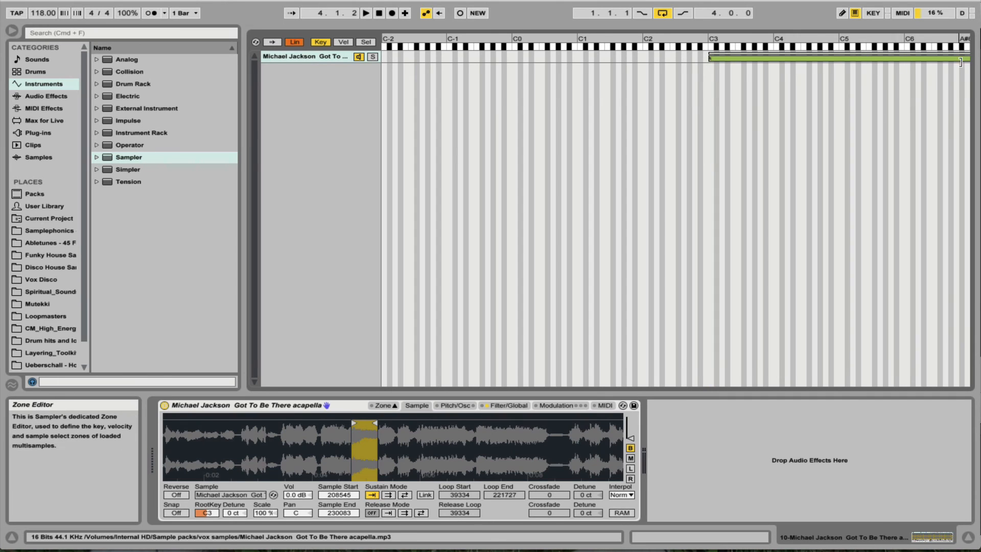
left_click_drag(965, 58, 706, 65)
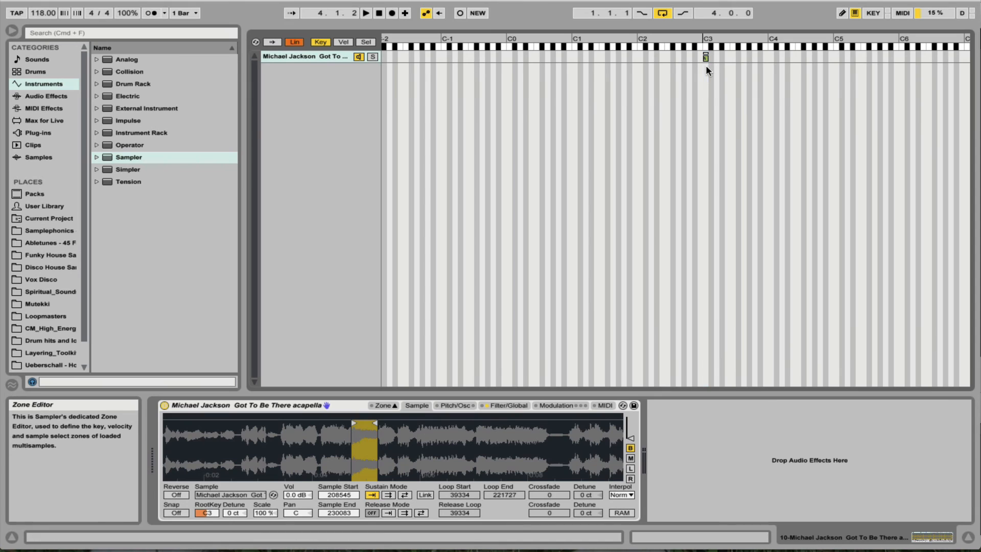
key("j")
key("h")
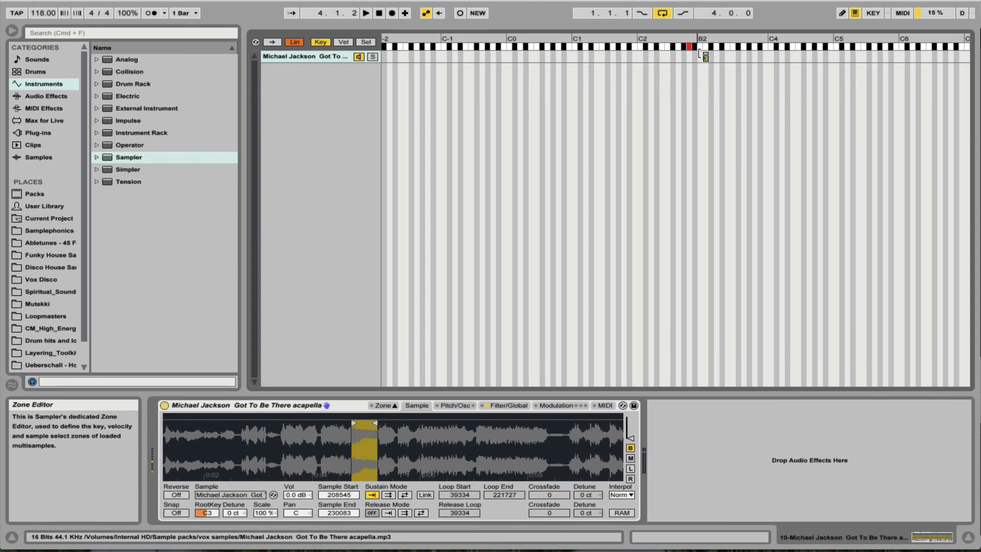
key("j")
key("j")
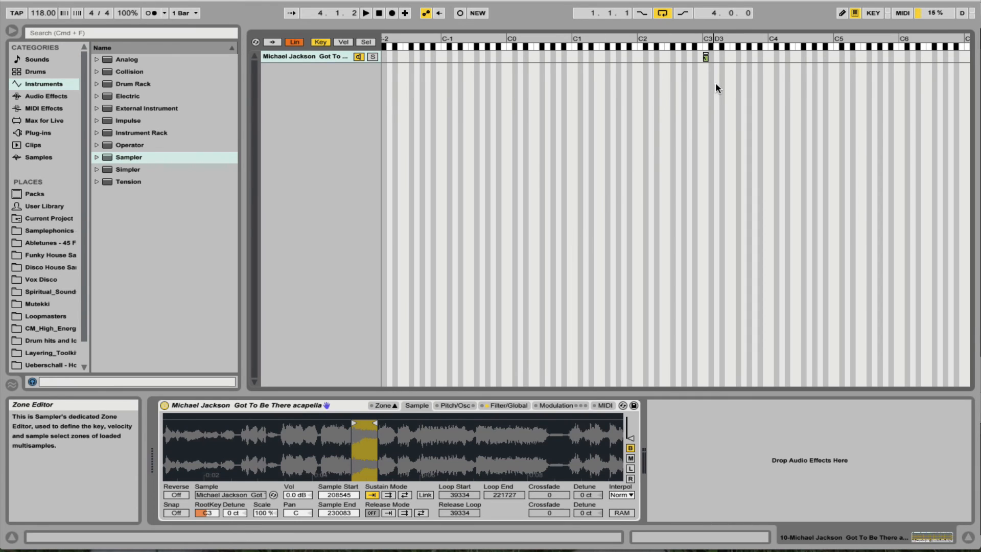
Duplicate the acapella sample layer and move the copy's key zone from C3 to D3.
left_click(302, 57)
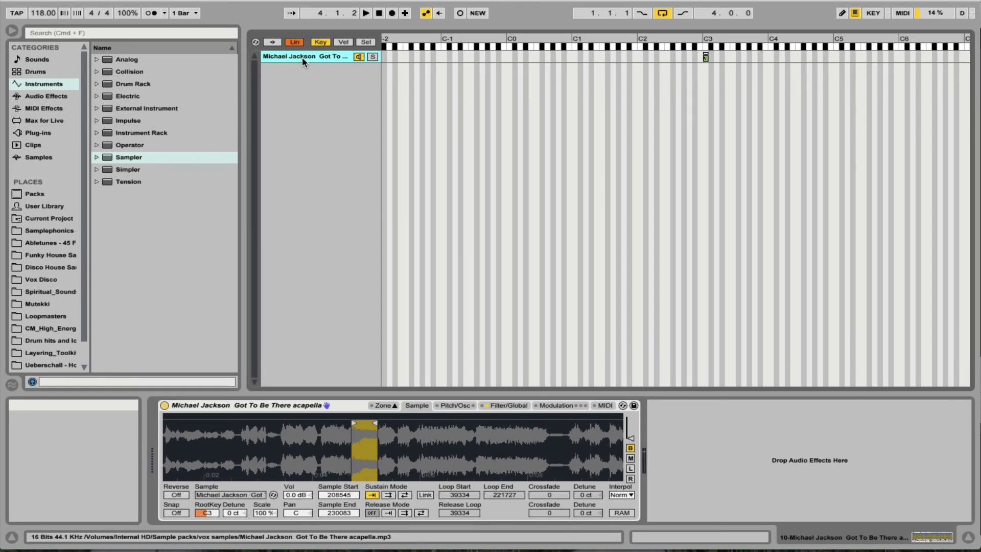
key("super+d")
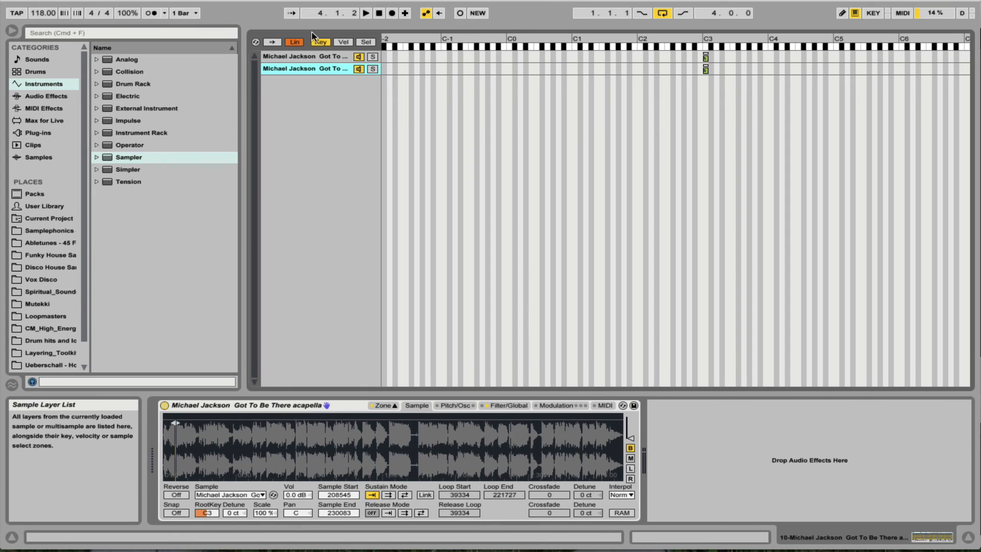
left_click_drag(183, 433, 435, 435)
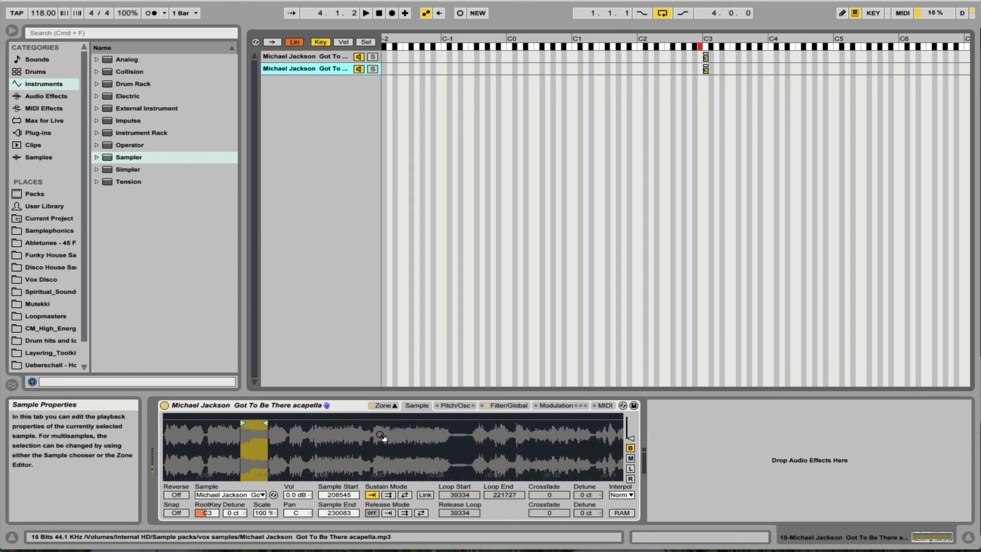
key("k")
mouse_move(326, 441)
left_mouse_down()
mouse_move(326, 460)
mouse_move(576, 458)
left_mouse_up()
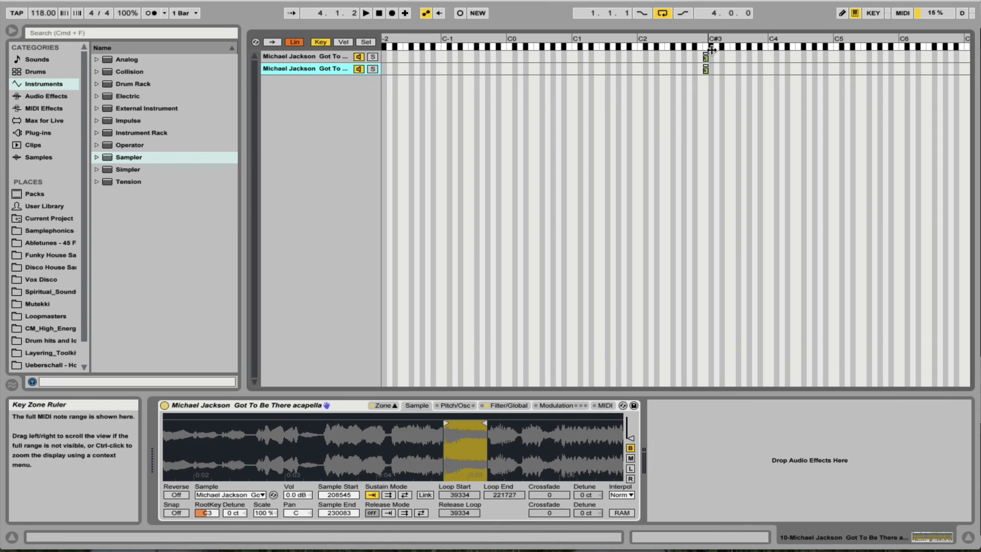
left_click_drag(706, 71, 716, 75)
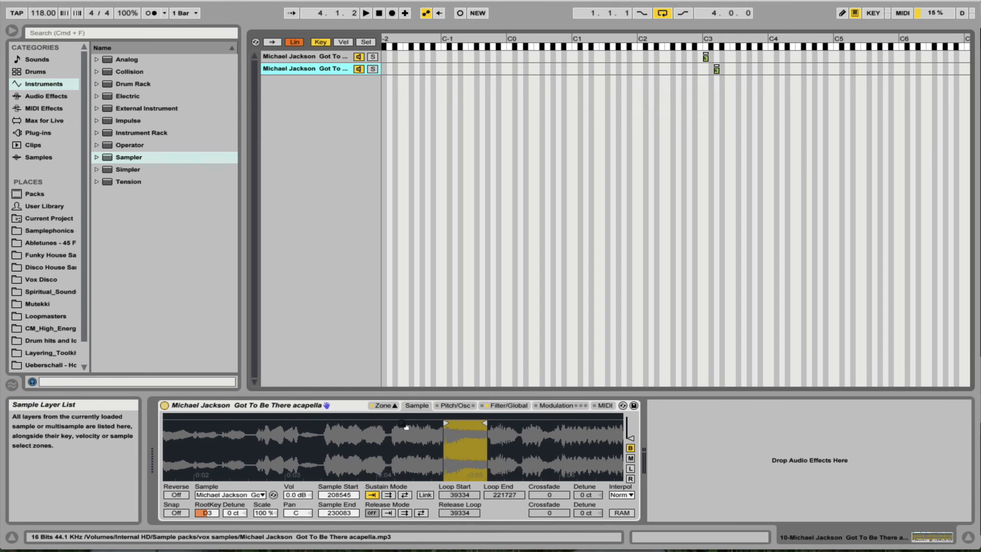
Set the D3 layer's sample start to 554301 and sample end to 853903, and return to the Session view's clip grid.
mouse_move(474, 447)
left_mouse_down()
mouse_move(412, 452)
mouse_move(410, 437)
mouse_move(359, 429)
mouse_move(687, 427)
left_mouse_up()
left_click_drag(303, 450, 250, 451)
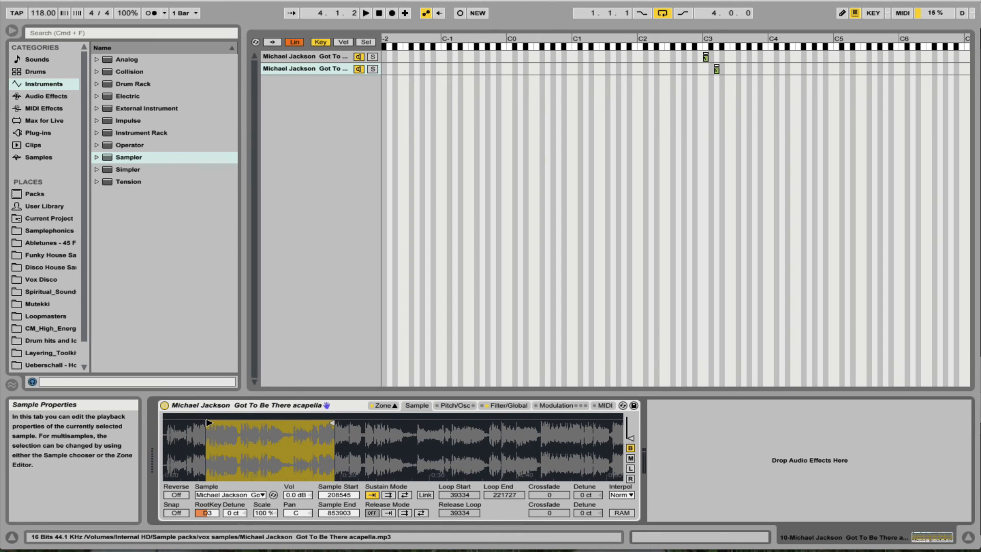
left_click_drag(206, 422, 257, 440)
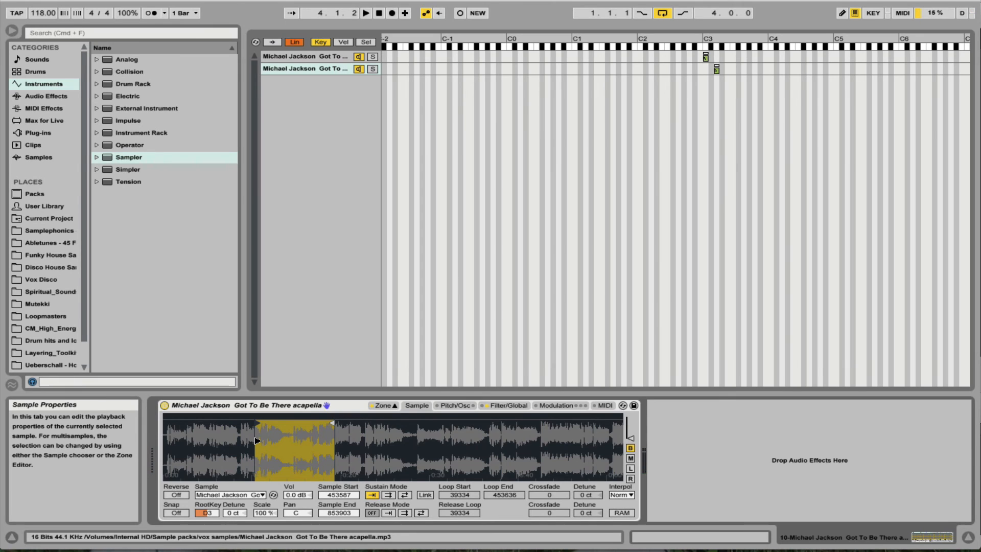
left_click_drag(257, 441, 271, 448)
left_click_drag(276, 448, 279, 449)
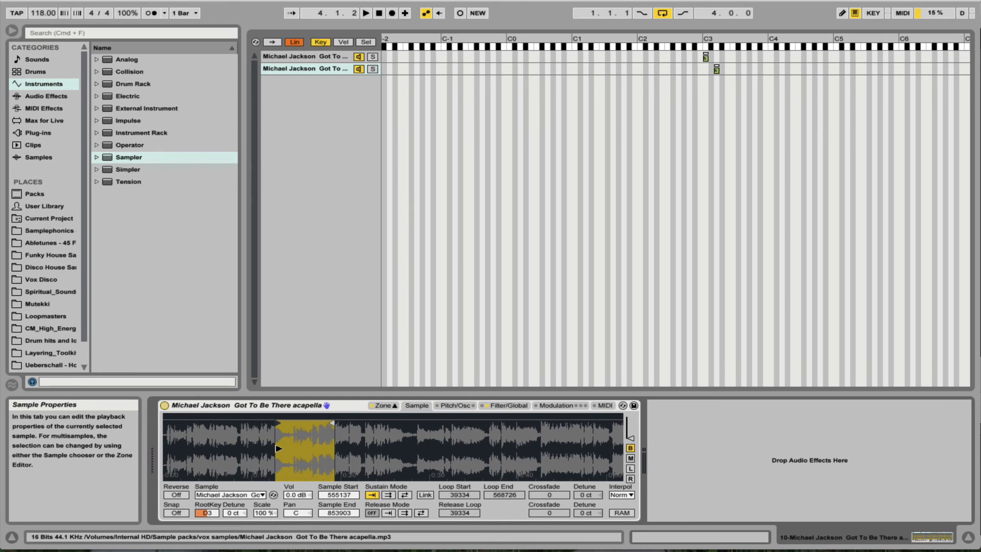
left_click_drag(277, 448, 275, 448)
mouse_move(275, 448)
left_mouse_down()
mouse_move(276, 420)
mouse_move(367, 429)
left_mouse_up()
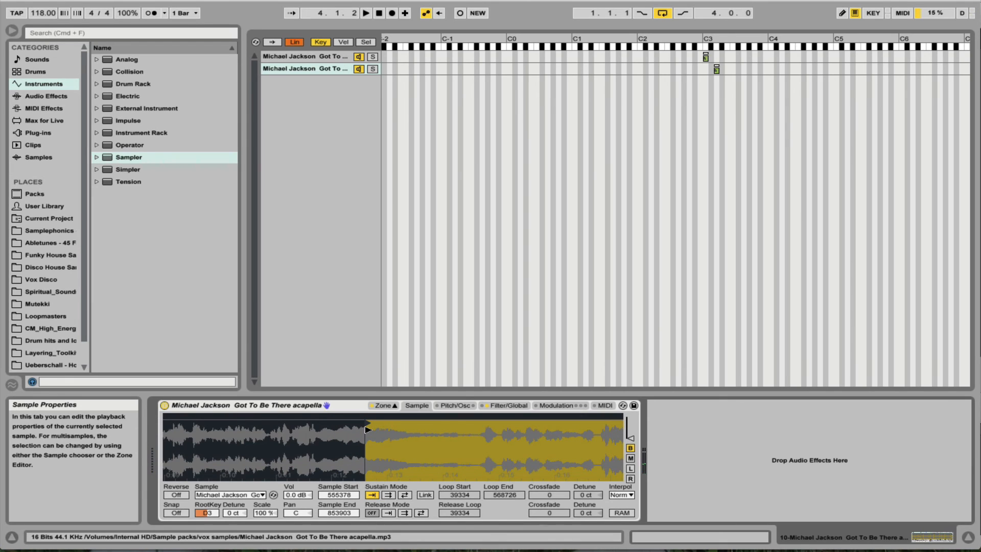
left_click_drag(368, 429, 368, 424)
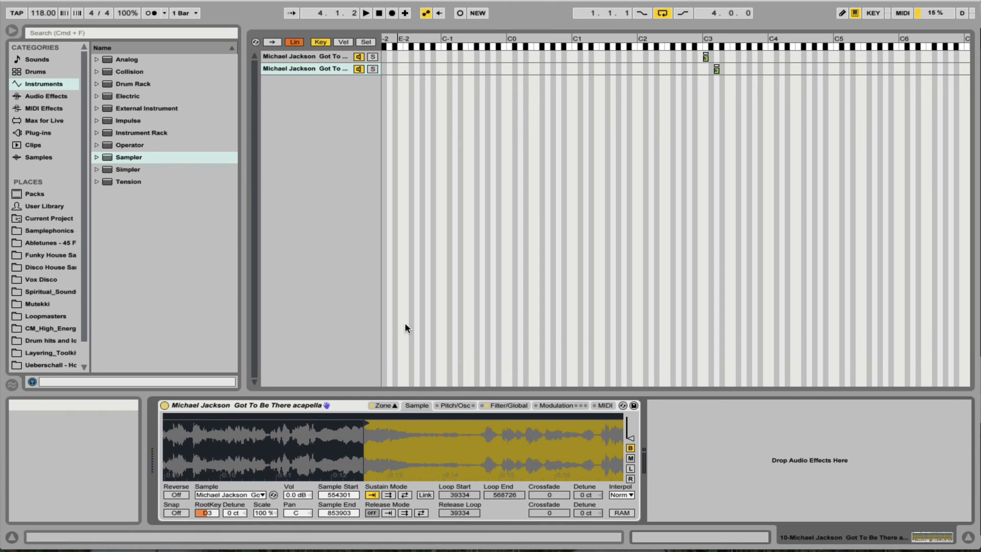
left_click_drag(445, 435, 398, 435)
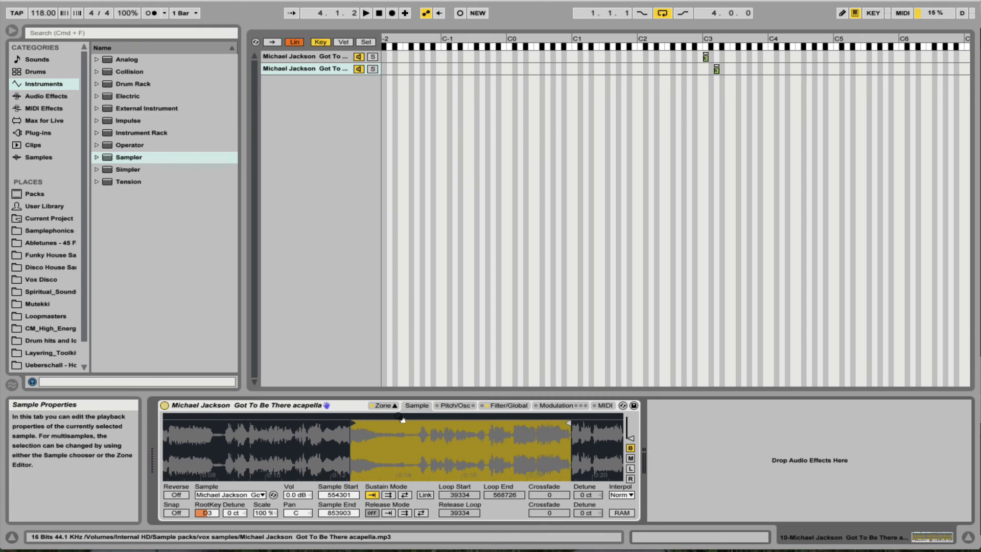
key("Tab")
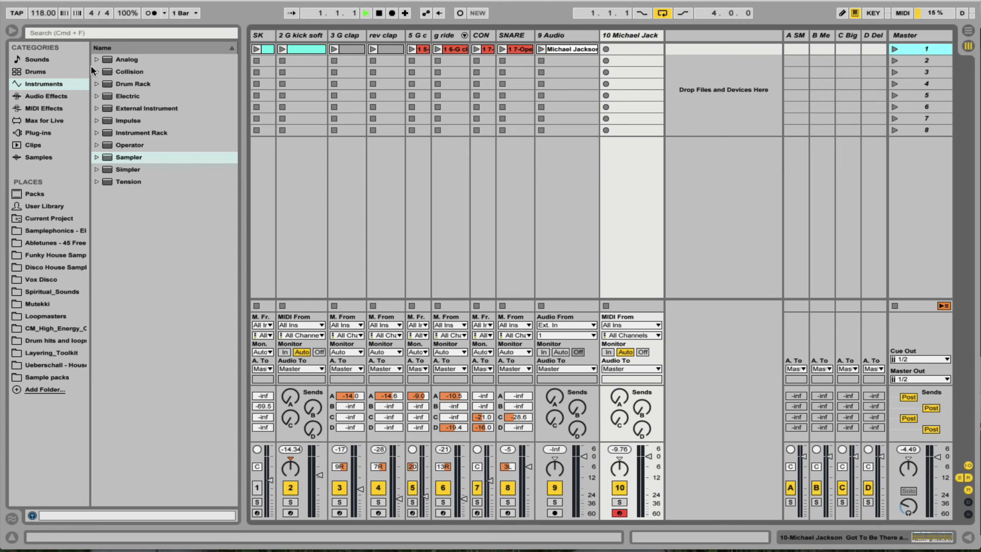
Find the Waves Element (0->2) synth among the Audio Units plug-ins and load it on a new MIDI track.
left_click(73, 133)
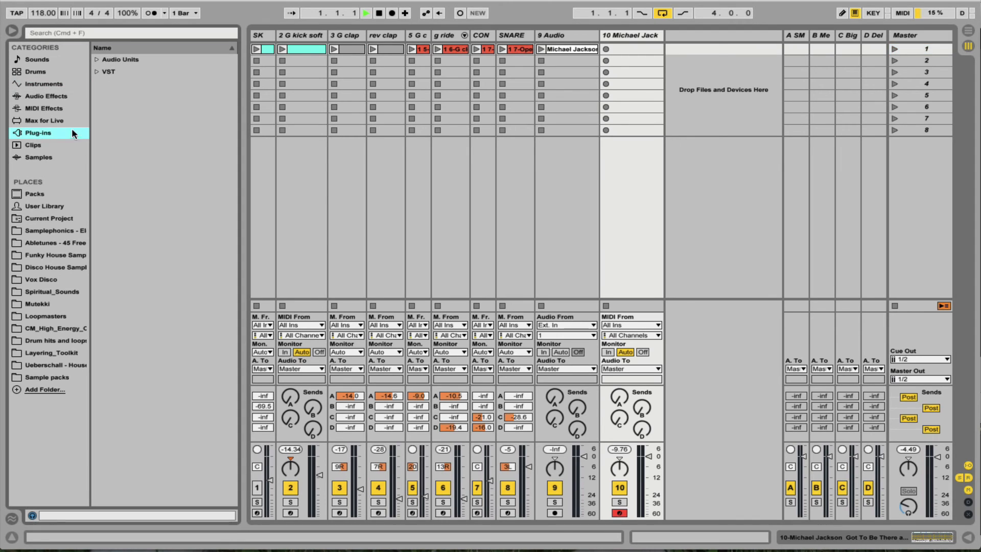
left_click(96, 59)
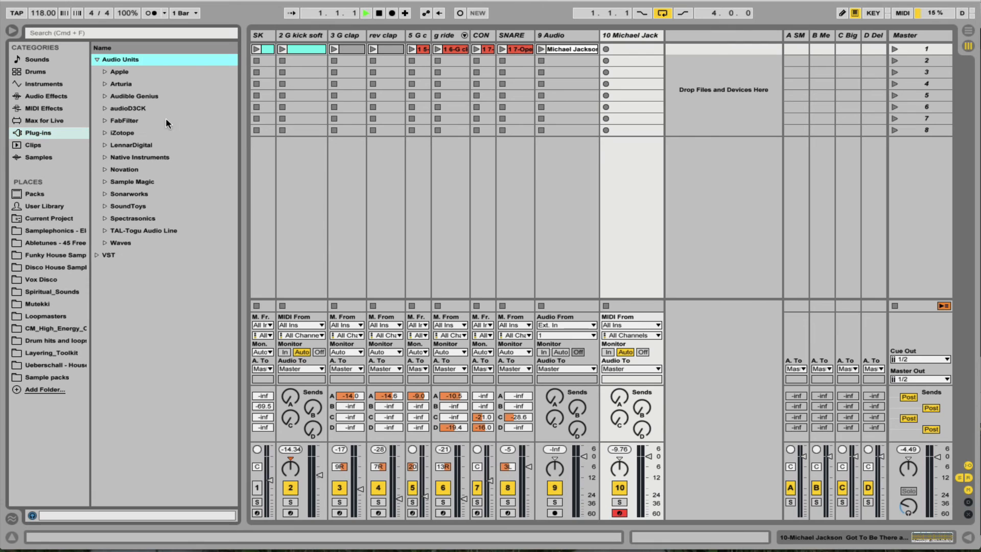
left_click(108, 243)
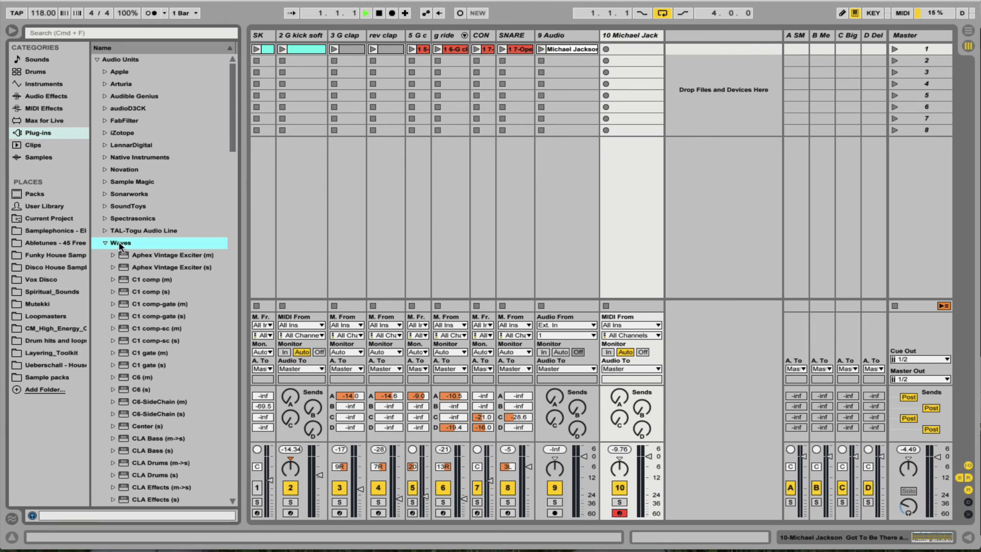
scroll(131, 341, "down", 15)
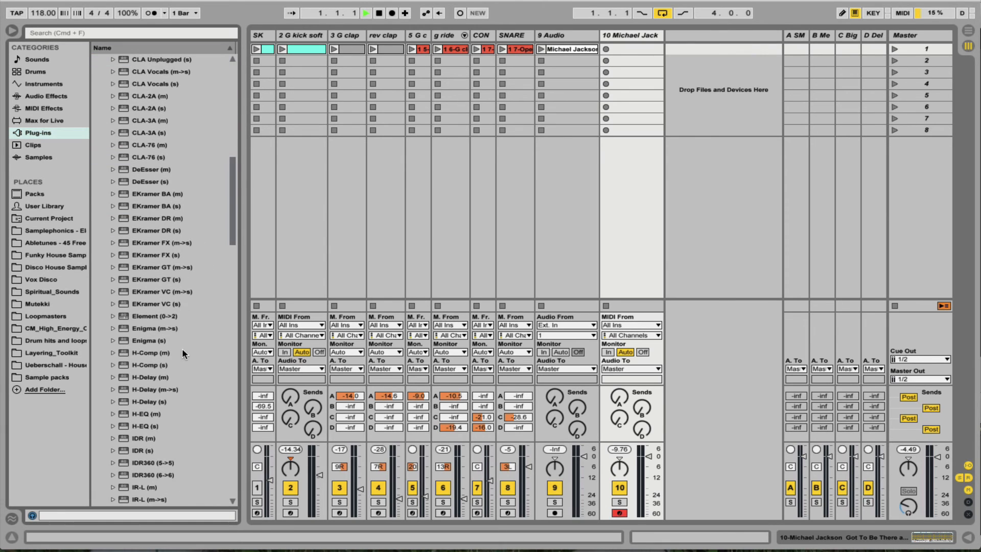
left_click_drag(146, 313, 699, 71)
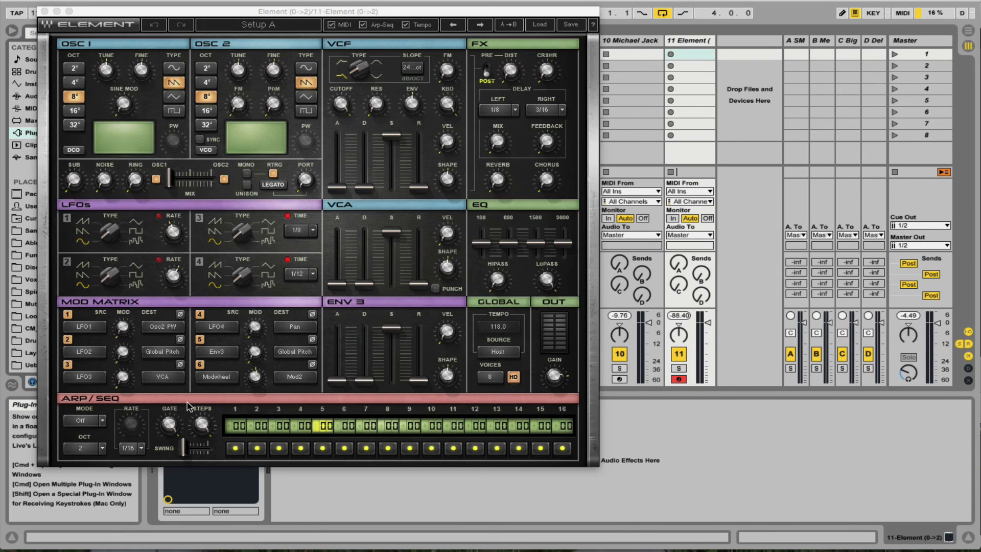
Load a factory preset from the Keys category into Element.
left_click(547, 28)
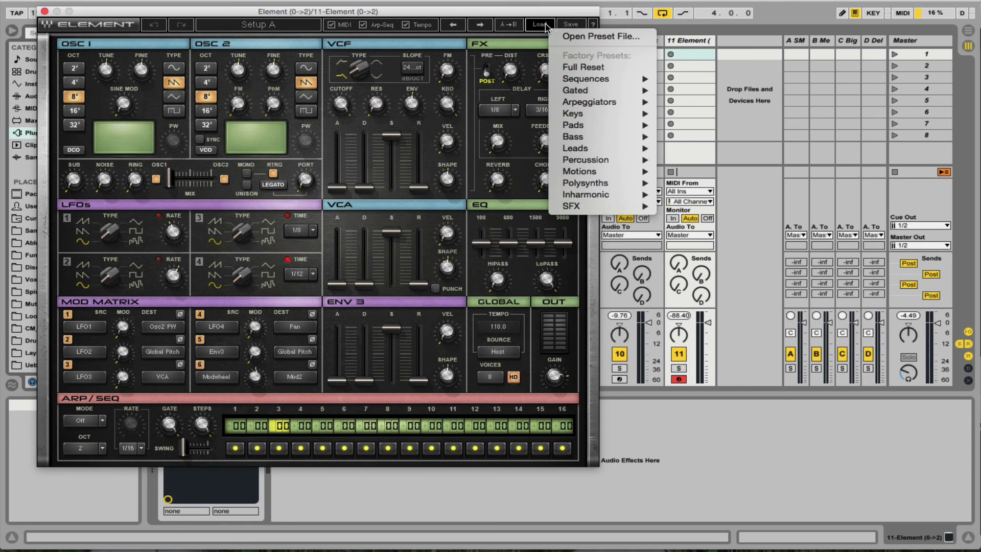
mouse_move(622, 116)
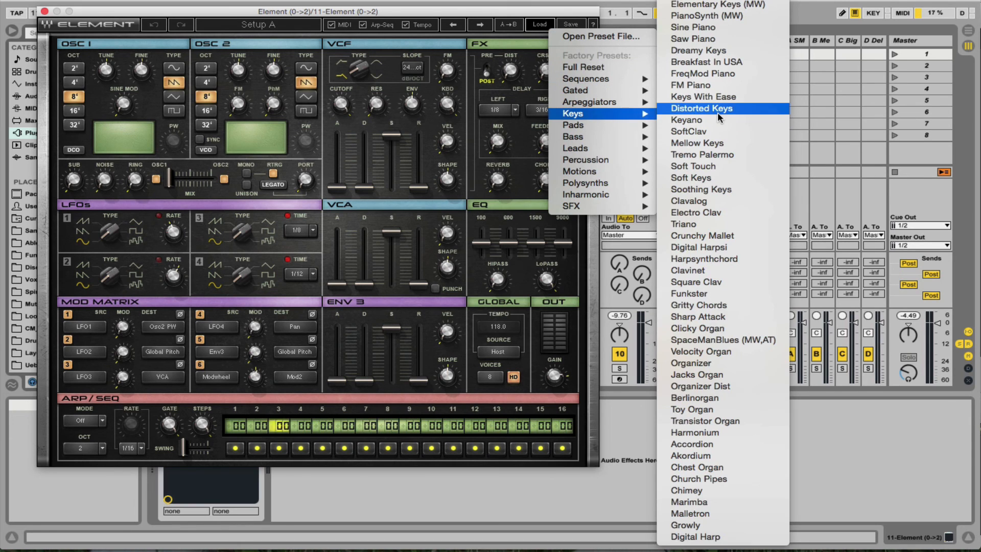
left_click(755, 21)
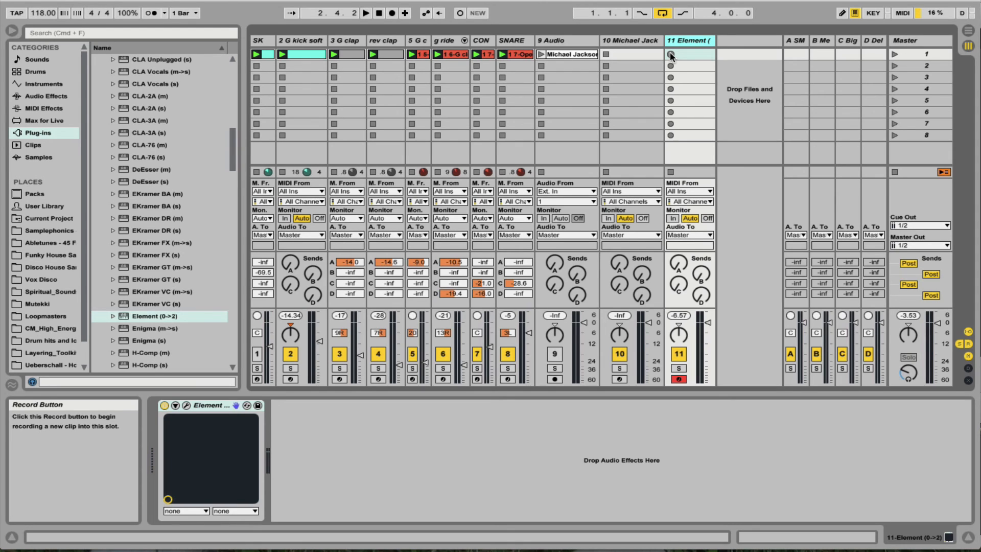
Turn on the metronome and record an eight-bar chord clip into the Element track's first slot, stopping playback at the end.
left_click(149, 14)
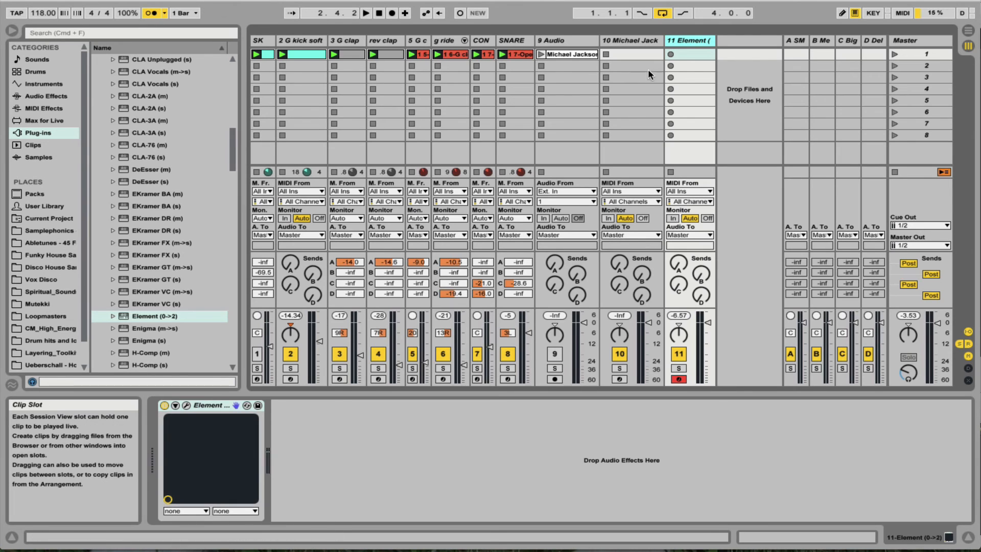
left_click(670, 54)
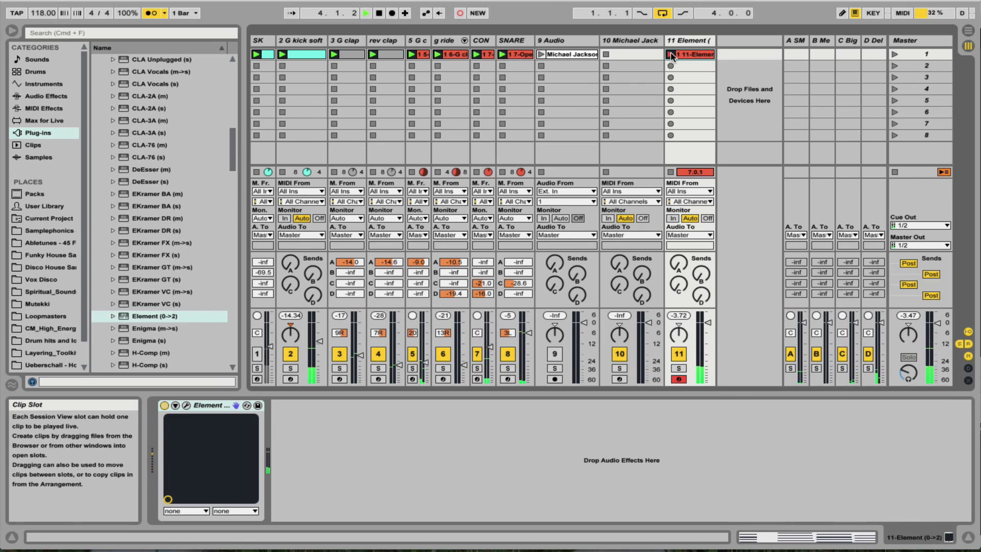
key("space")
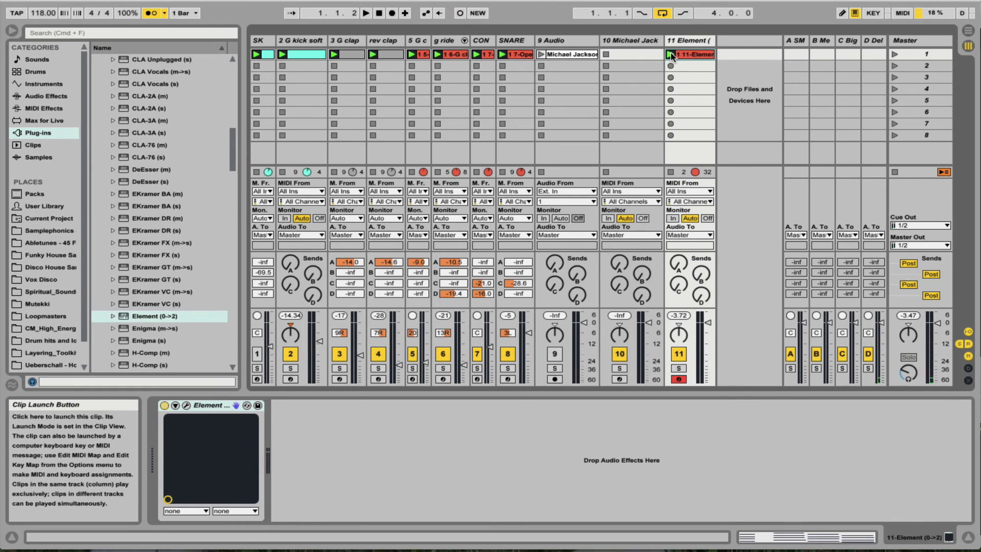
Delete the first chord in the recorded Element clip, and move the loop start to bar 3 with the note view folded.
double_click(692, 54)
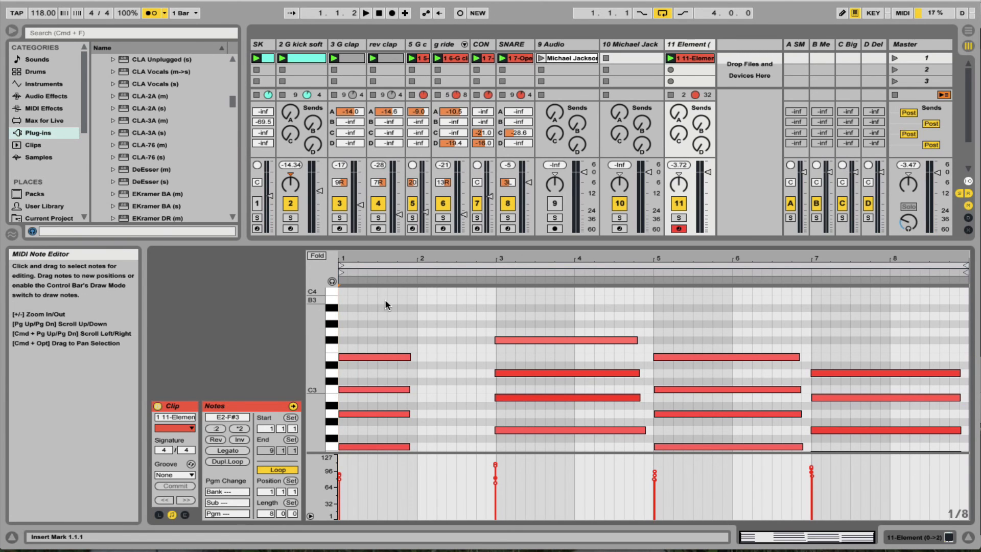
left_click_drag(385, 305, 401, 460)
key("Delete")
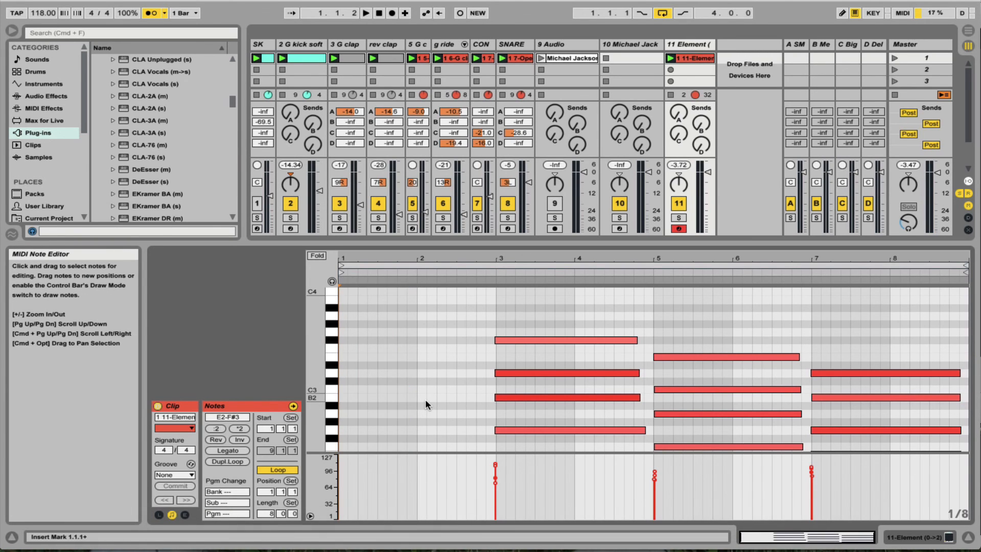
left_click(317, 256)
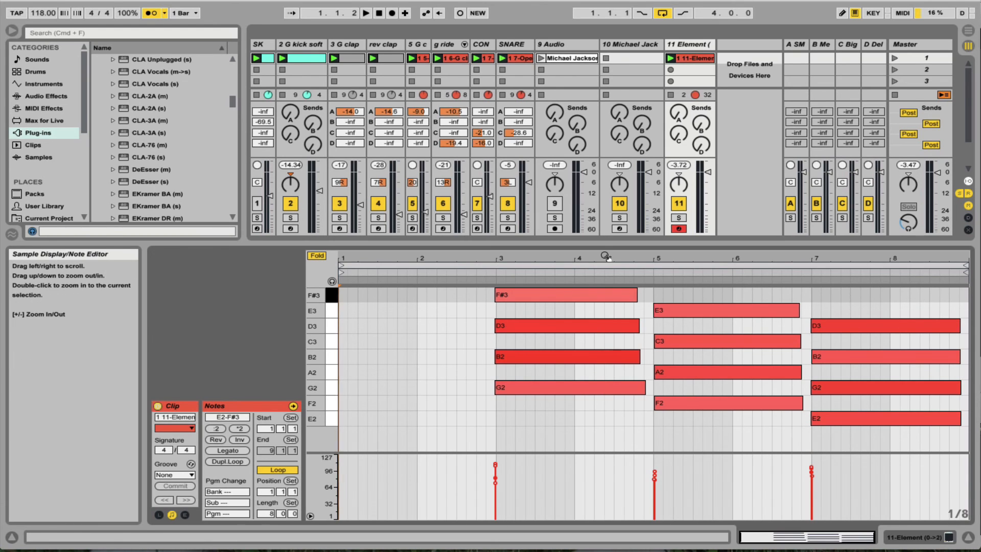
left_click_drag(341, 265, 496, 267)
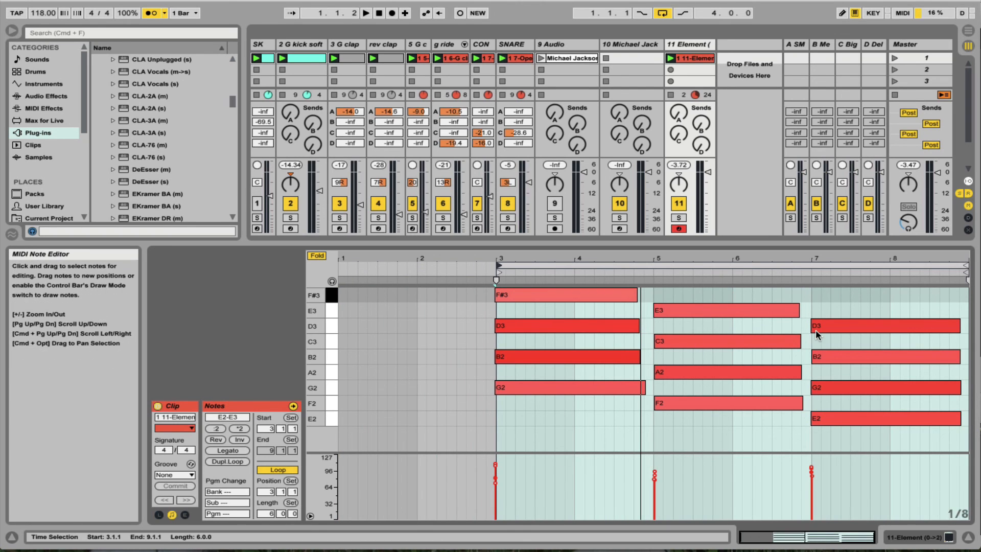
Quantize all the chord notes in the Element clip and set their velocities to 98.
left_click_drag(482, 299, 838, 455)
key("super+u")
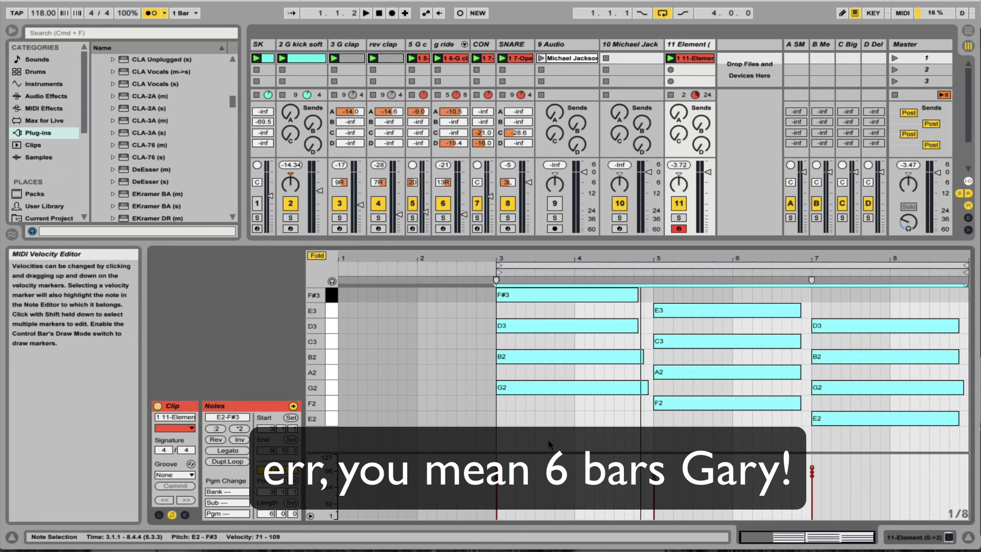
left_click_drag(496, 488, 497, 281)
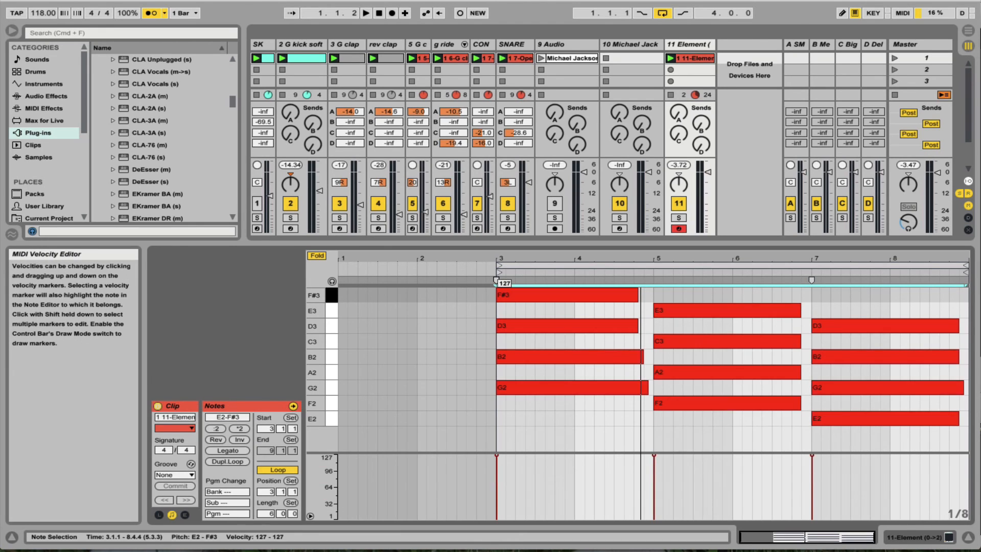
left_click_drag(496, 457, 497, 469)
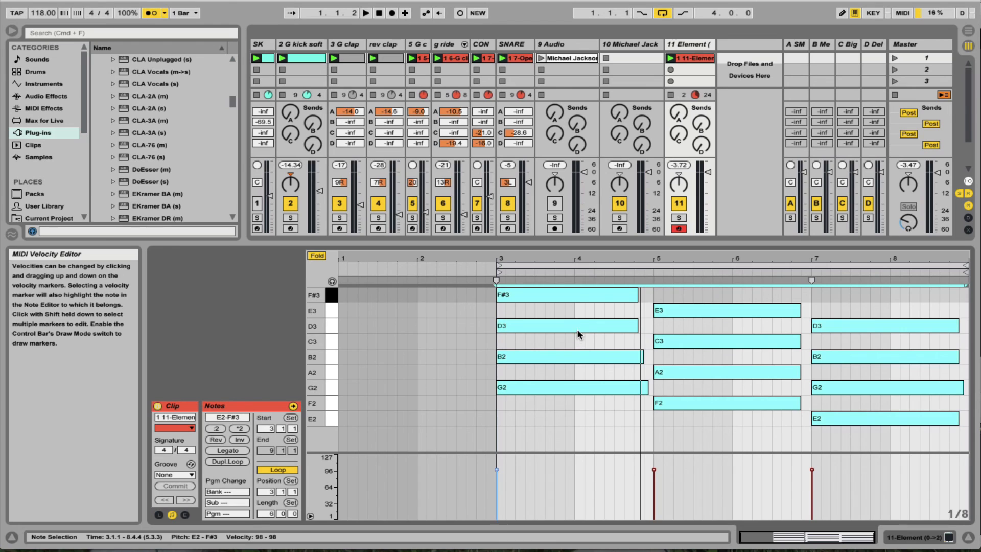
Play the beat with the chords, lower the Element track's volume and turn off the metronome.
key("space")
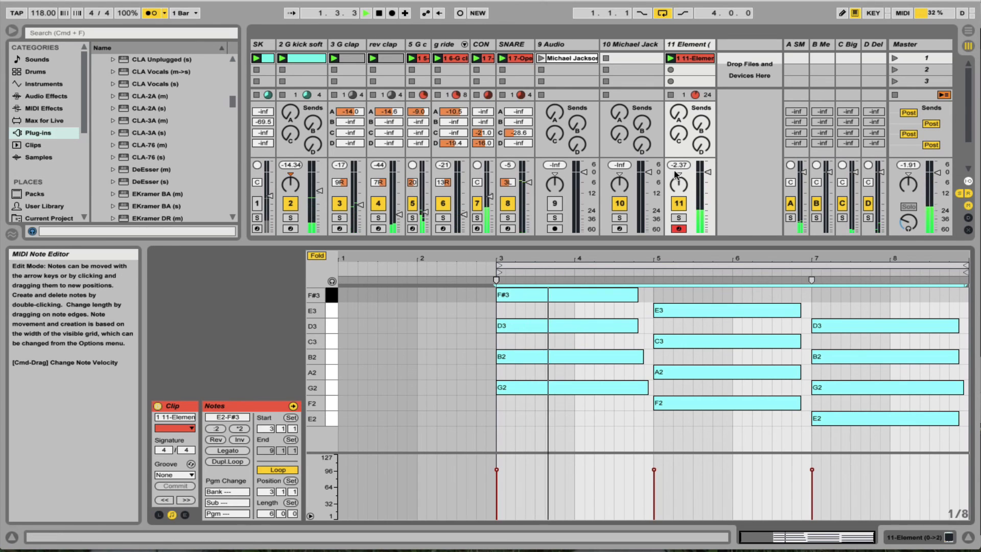
left_click_drag(707, 172, 707, 184)
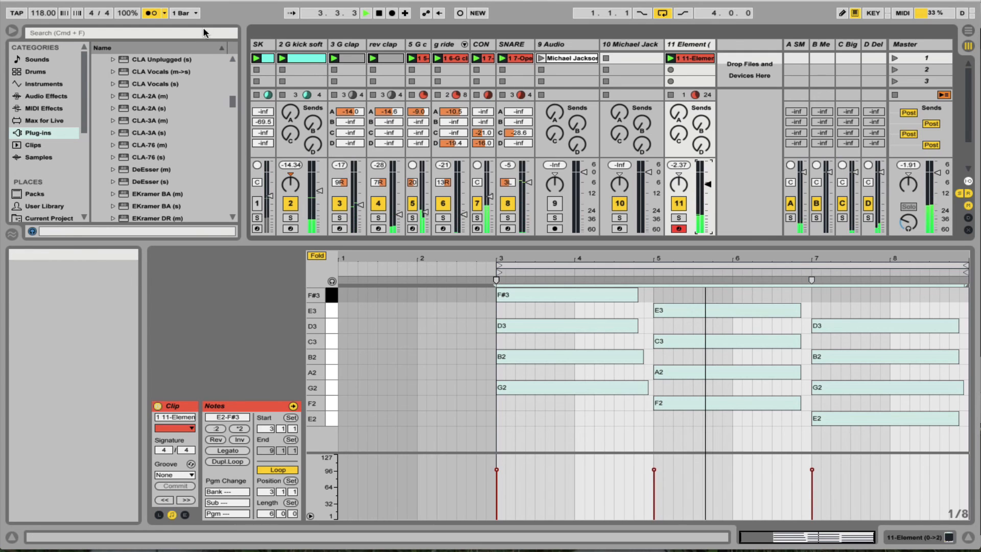
left_click(154, 13)
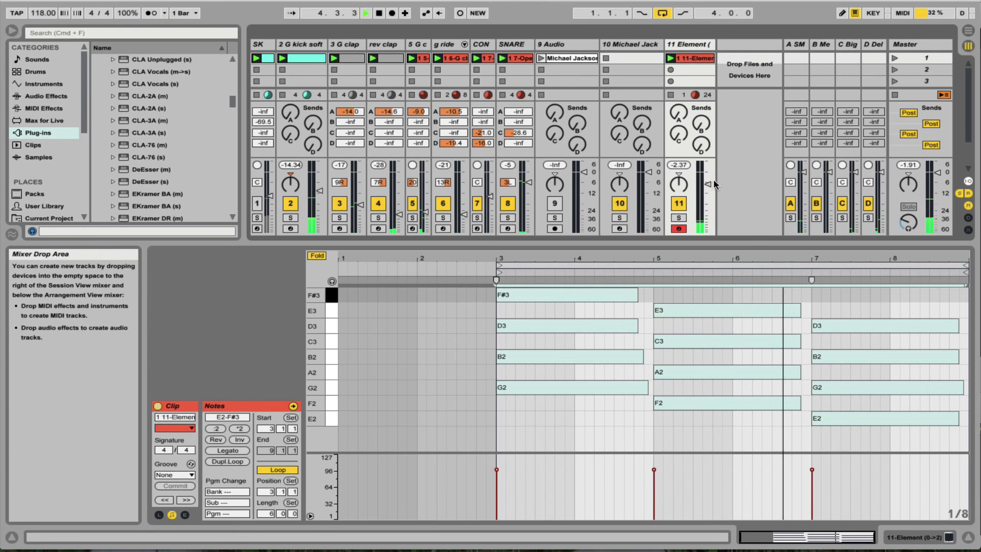
left_click_drag(708, 185, 708, 189)
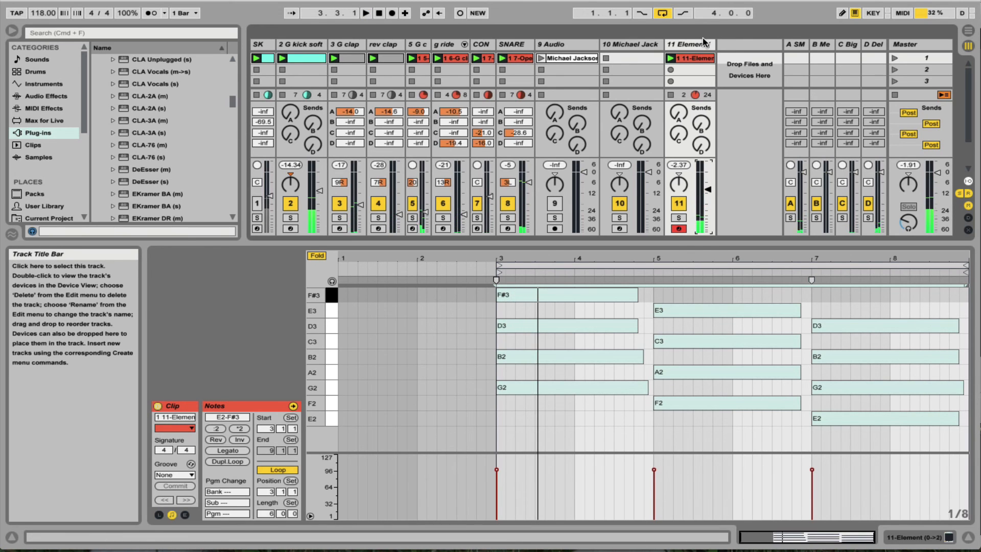
key("space")
Add Live 8 Compressor.adv from the User Library after Element and enable its sidechain with SK as the audio source.
double_click(690, 42)
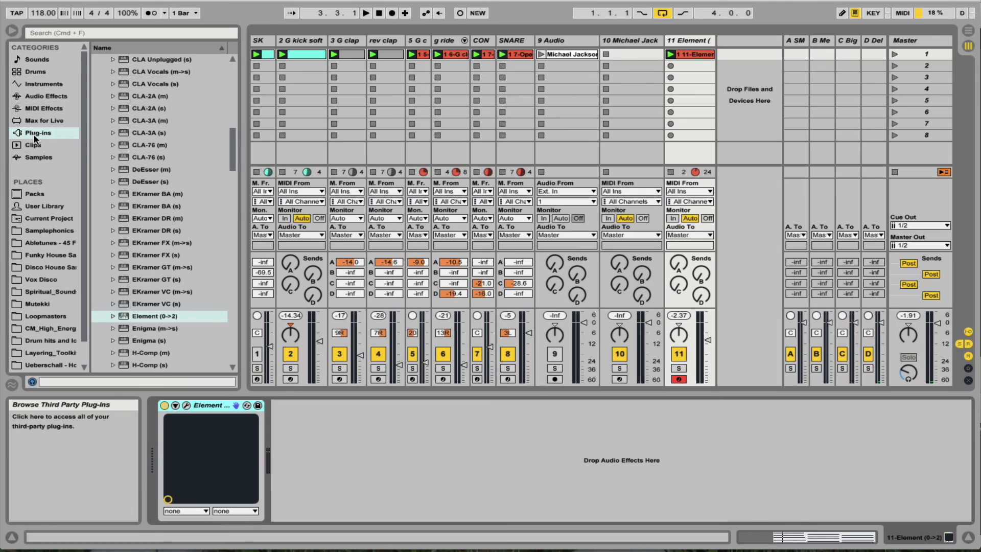
scroll(153, 138, "up", 15)
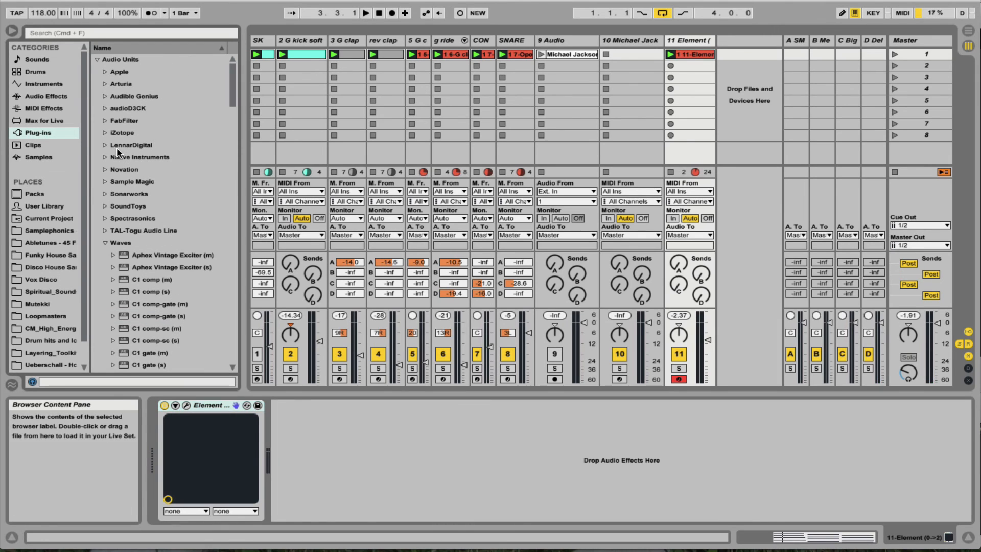
left_click(55, 210)
left_click_drag(151, 181, 394, 449)
left_click(300, 418)
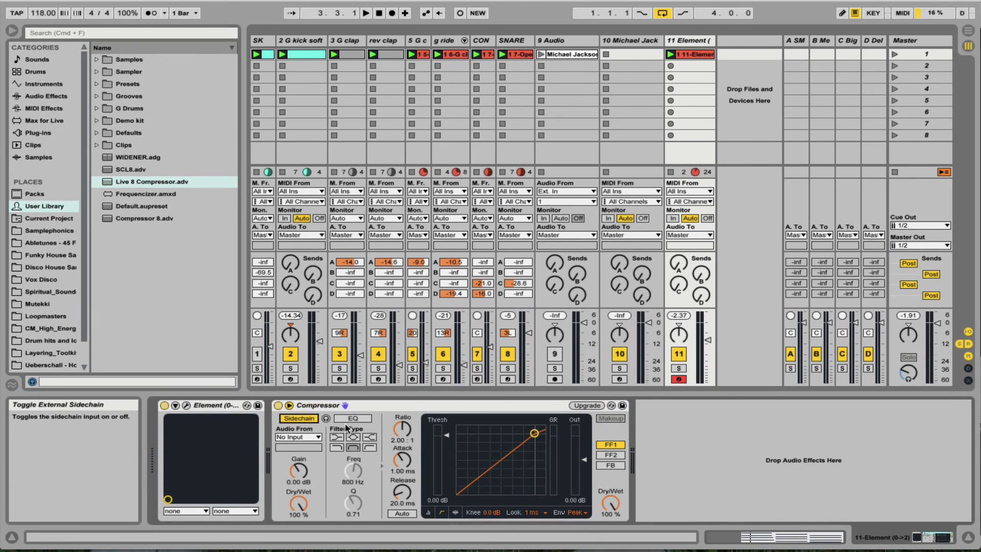
left_click(317, 437)
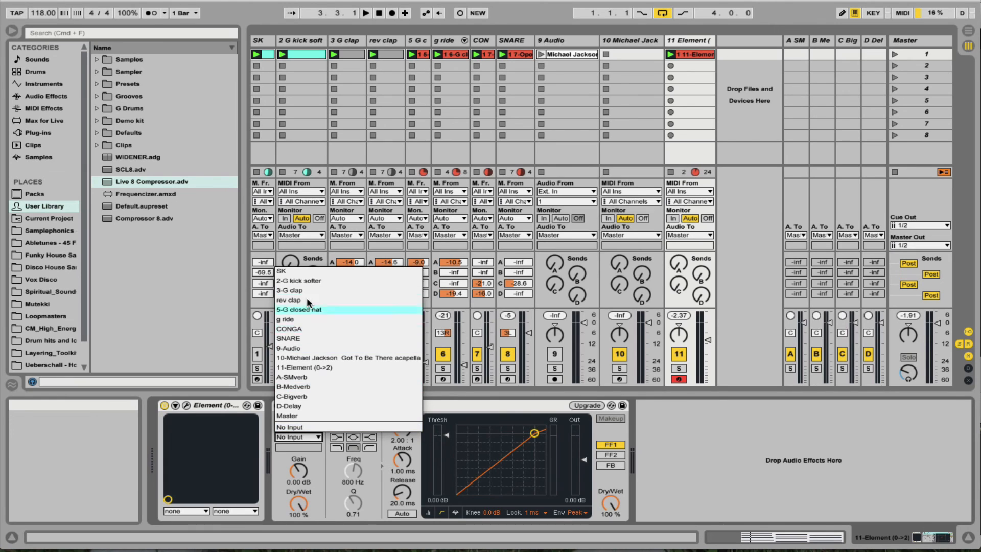
left_click(303, 272)
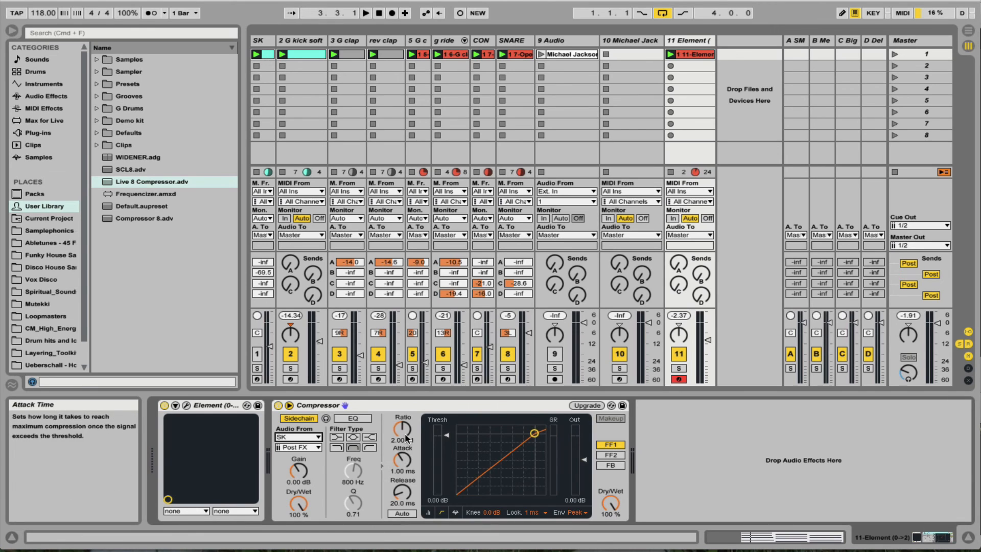
Set the Compressor's ratio to 5.73:1 and threshold to -21.3 dB during playback, and raise the Element track's volume slightly.
left_click_drag(402, 429, 402, 416)
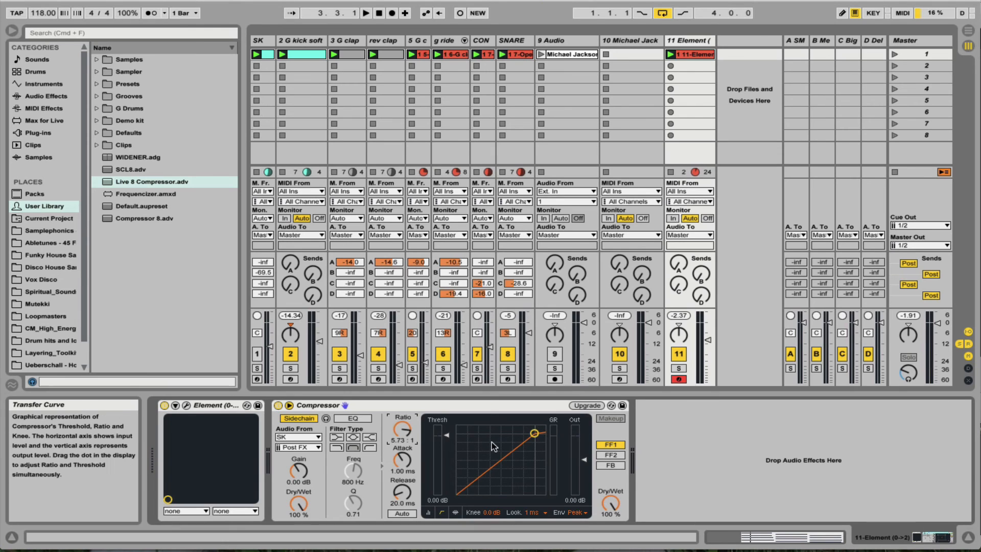
key("space")
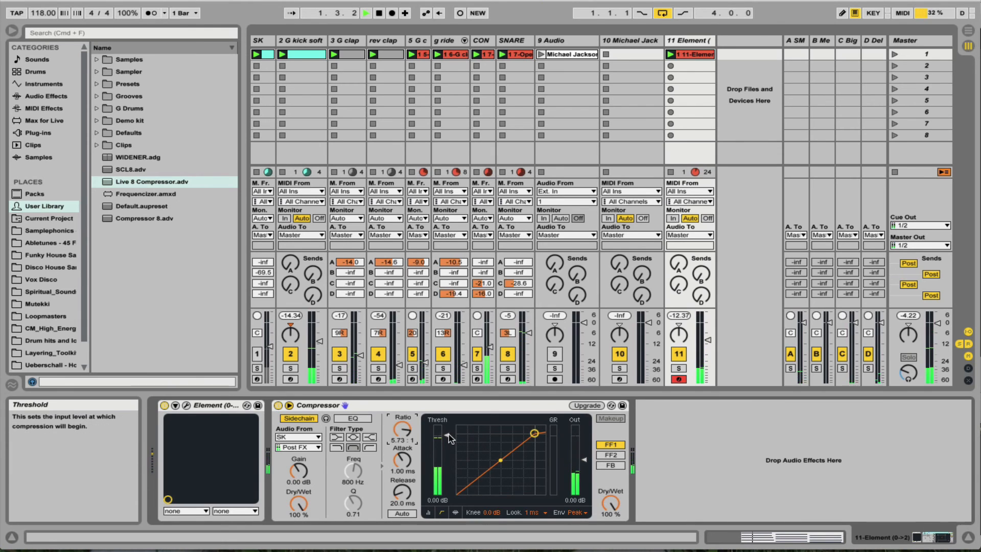
left_click_drag(454, 439, 453, 484)
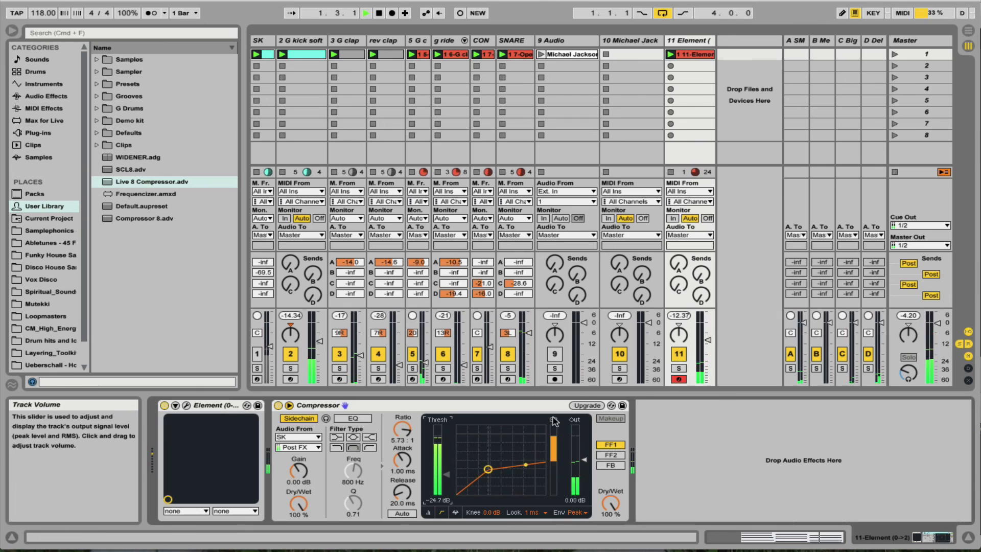
left_click_drag(445, 475, 444, 464)
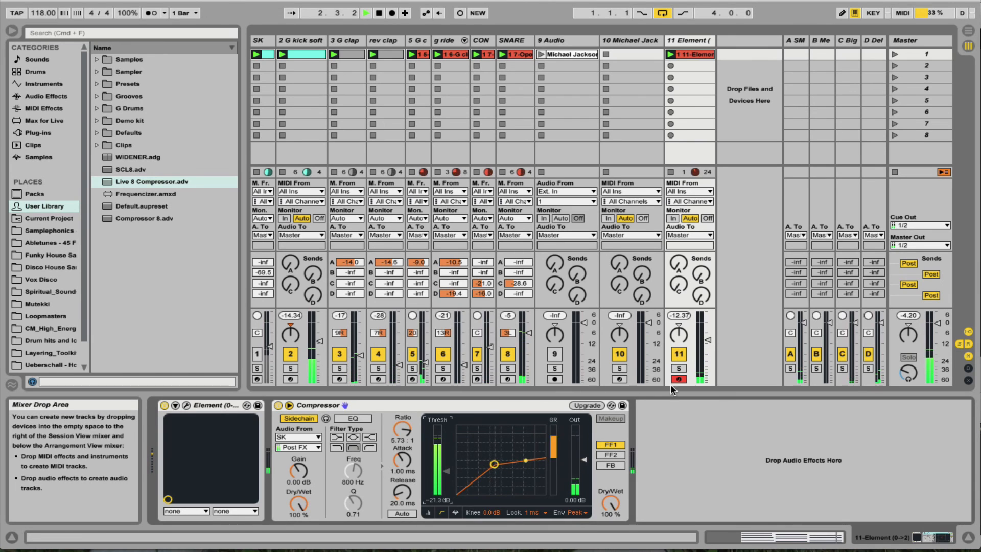
left_click_drag(708, 340, 708, 338)
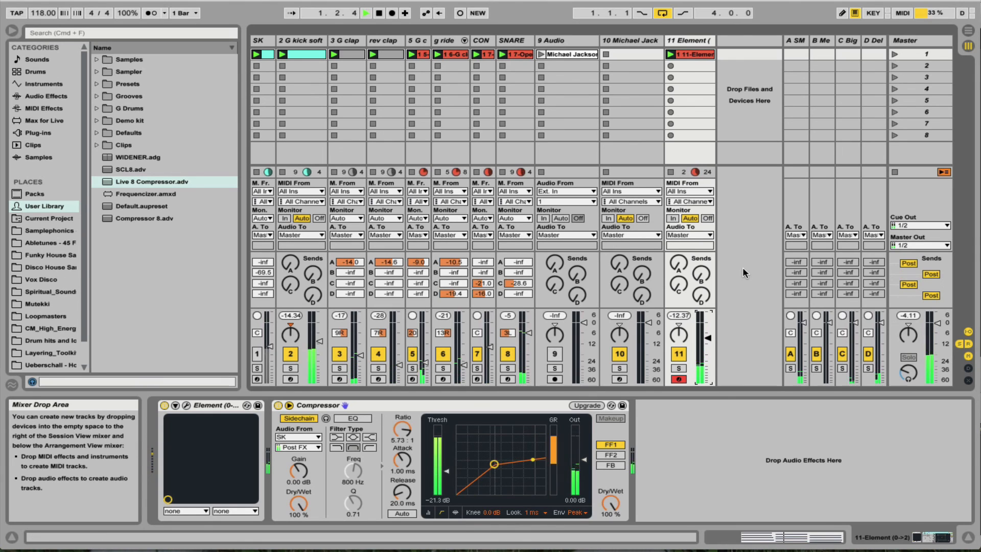
key("space")
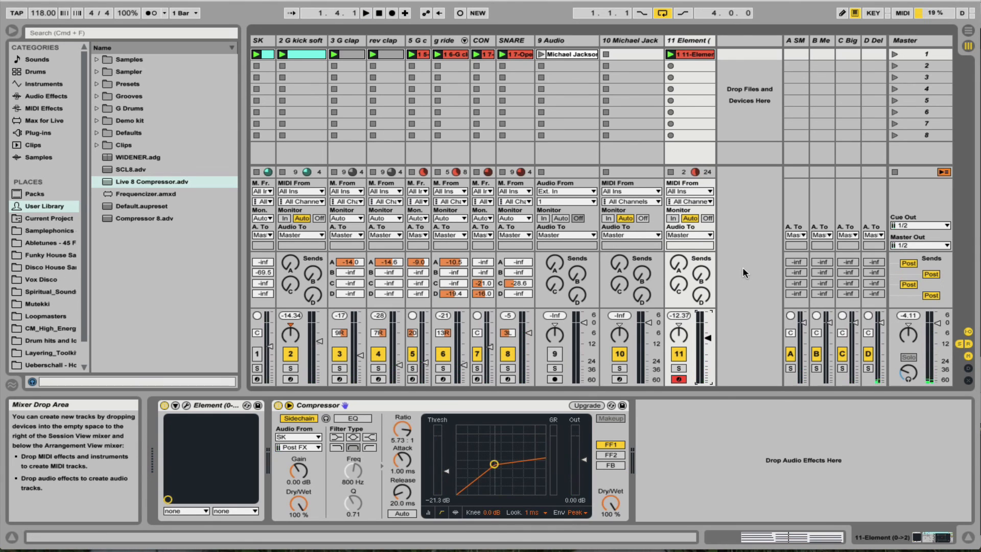
Copy the sidechained Compressor from the Element track and paste it after the Reverb on return track C.
left_click(463, 408)
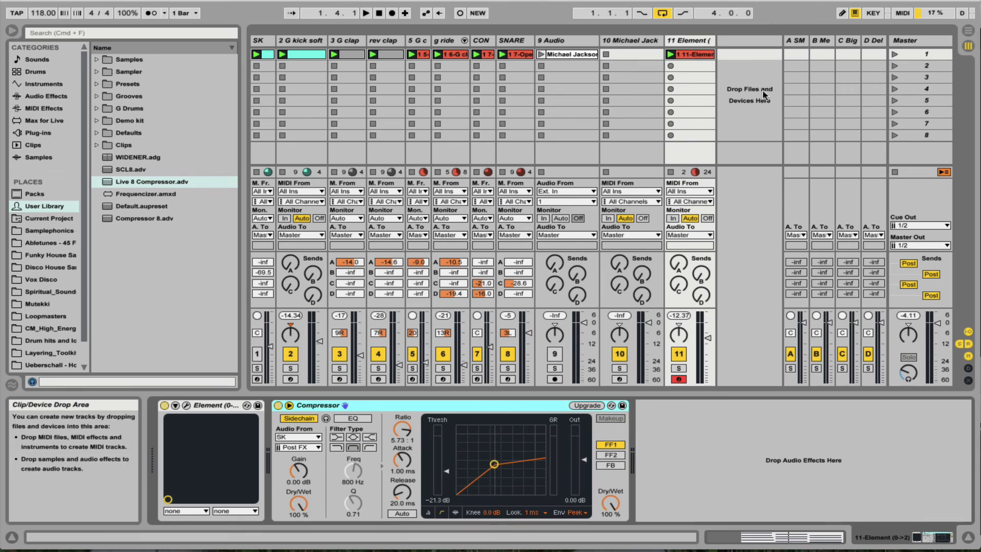
left_click(850, 44)
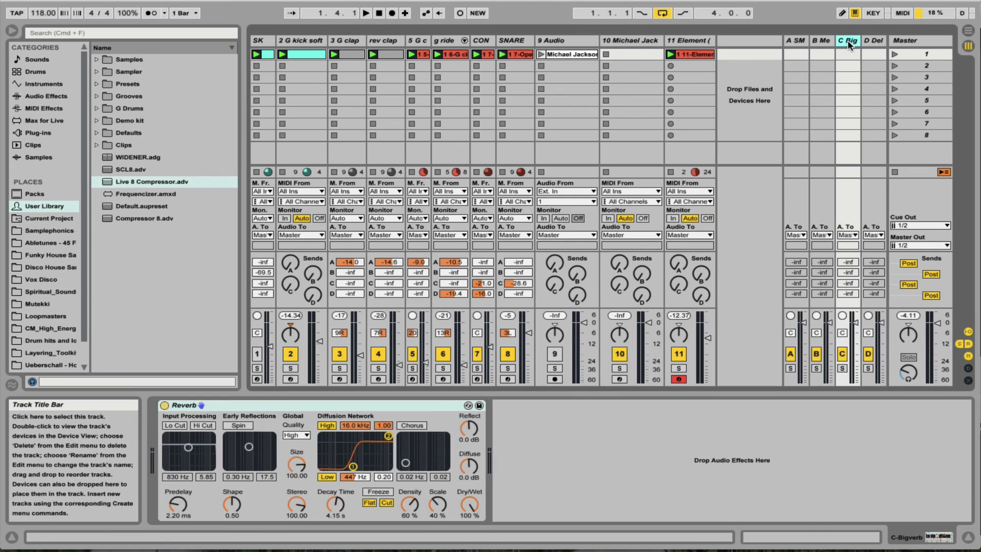
left_click(582, 424)
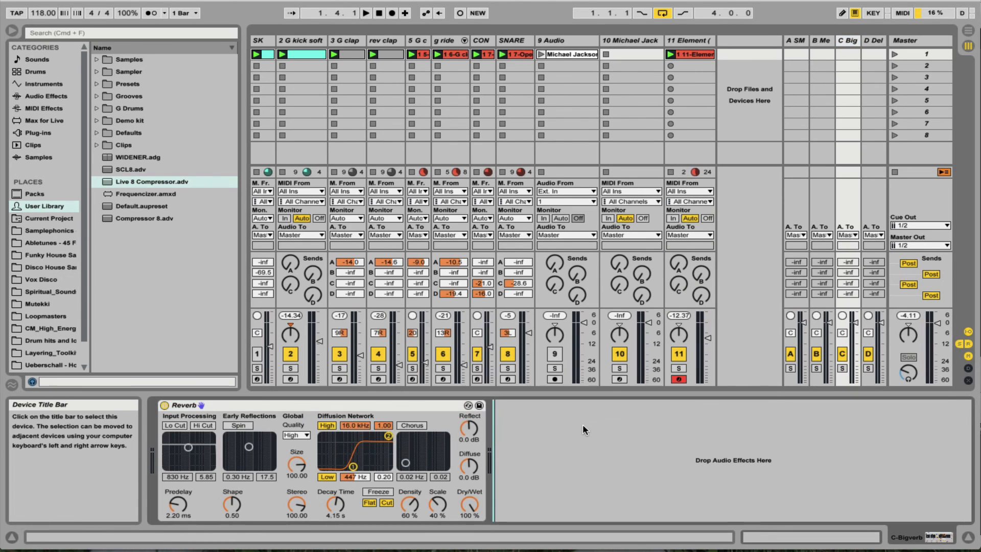
key("super+v")
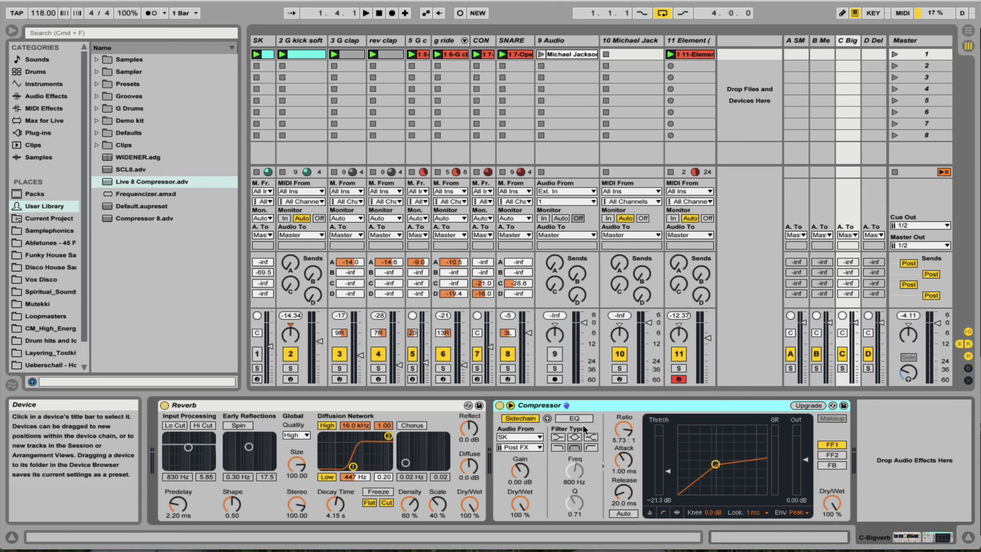
Raise the Element track's send C to 0.0 dB and audition the reverb return soloed and in the mix.
left_click_drag(678, 284, 678, 255)
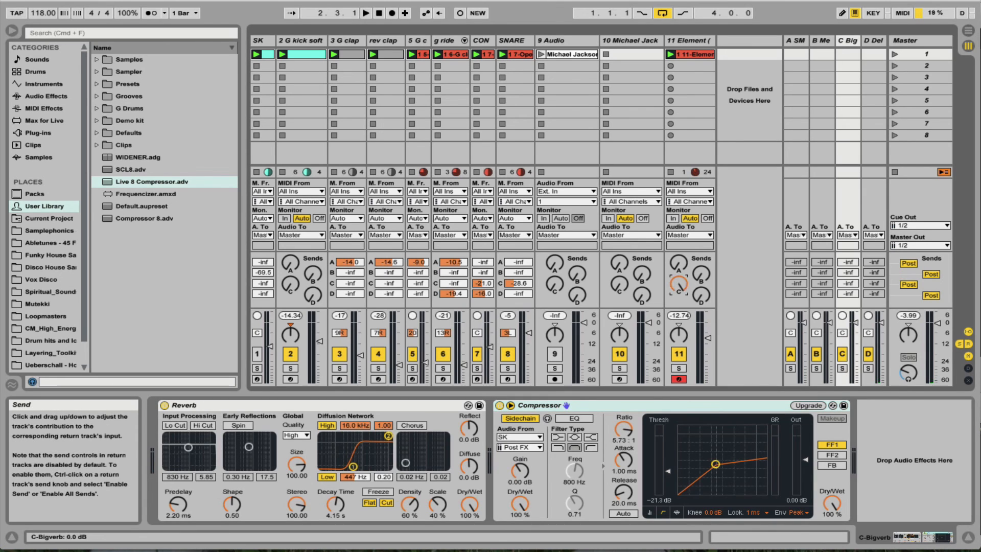
key("space")
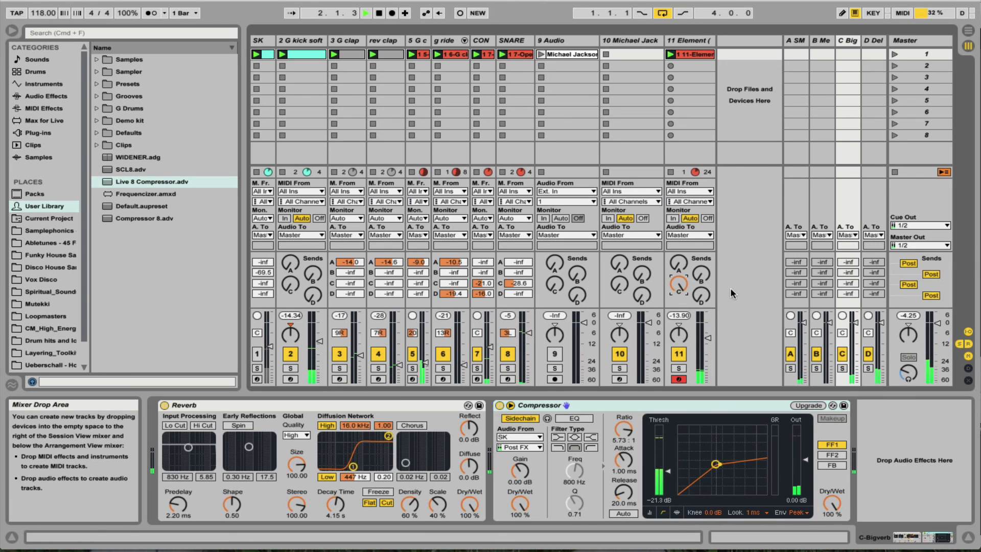
left_click(843, 368)
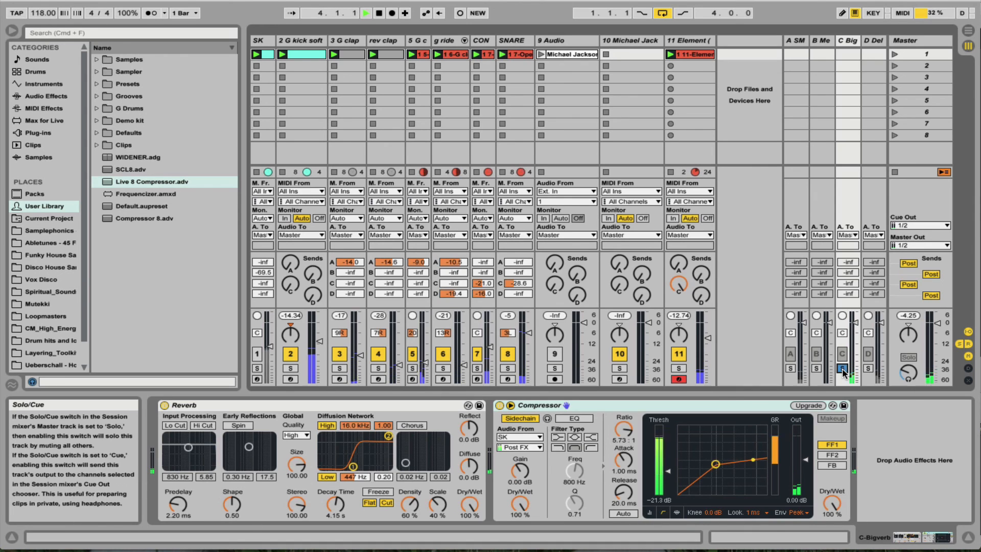
left_click(842, 369)
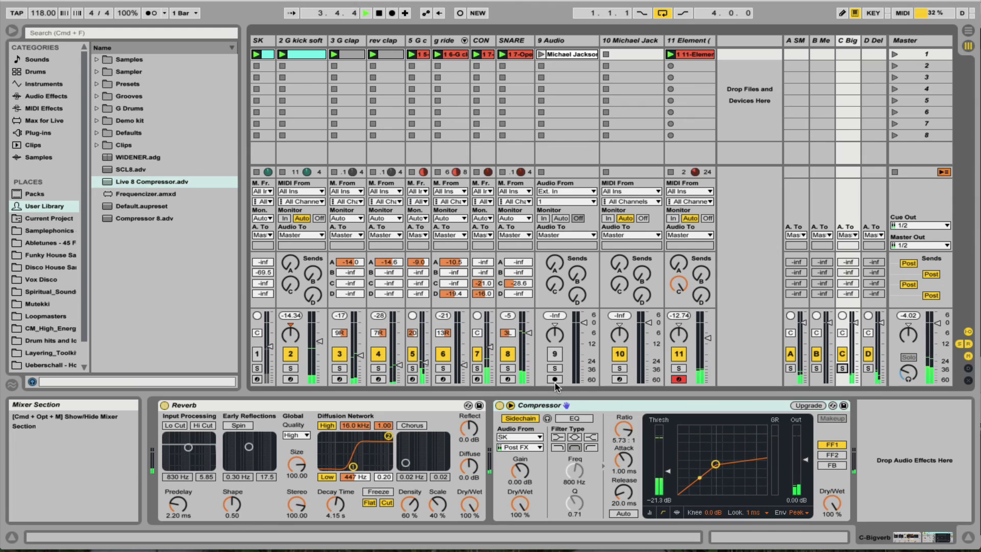
key("space")
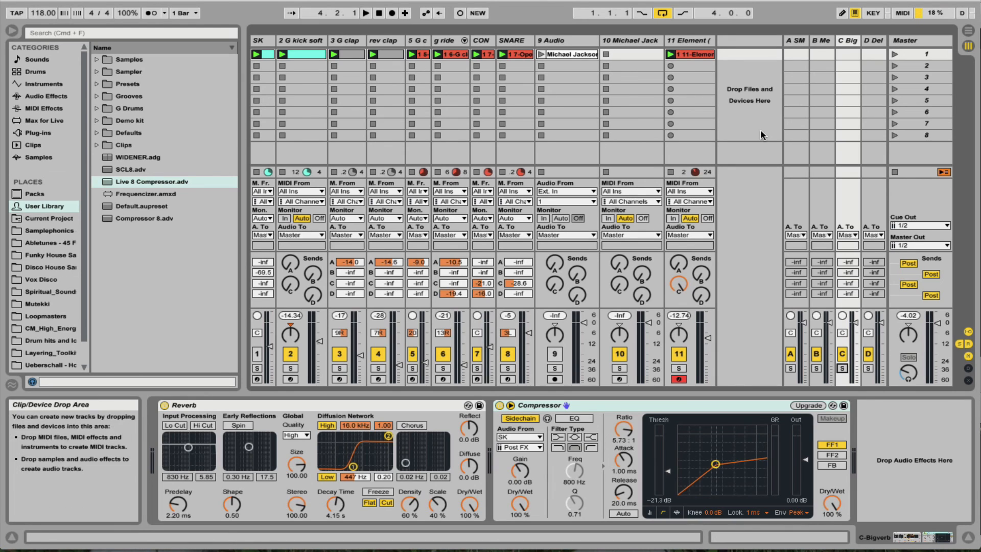
Select the armed 10 Michael Jackson track, close the Finder search window and play the beat.
left_click(629, 42)
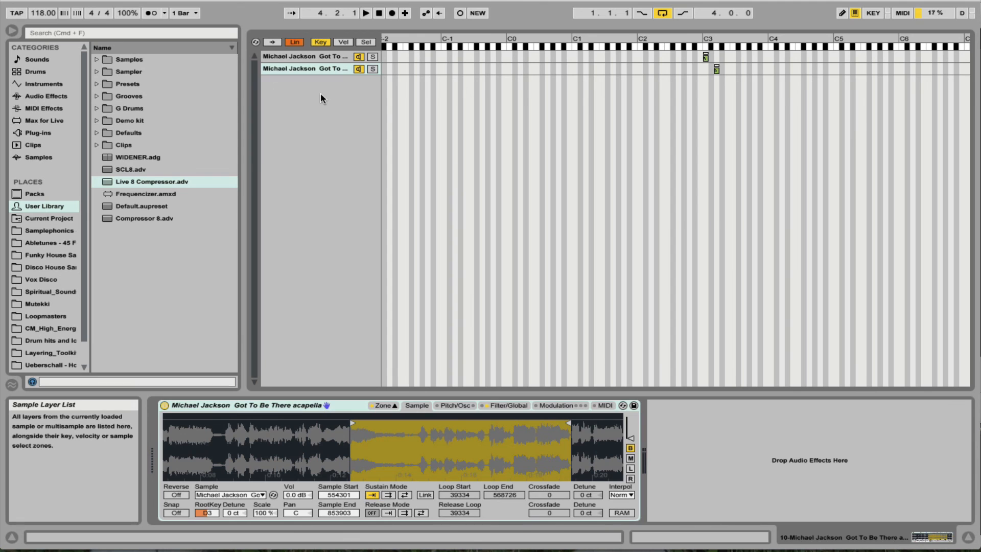
key("alt+super+space")
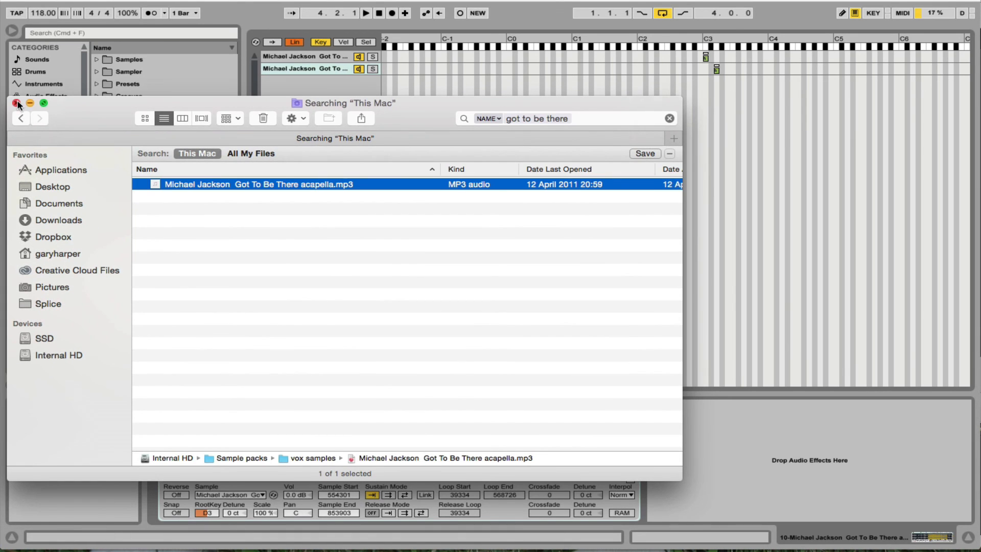
left_click(17, 103)
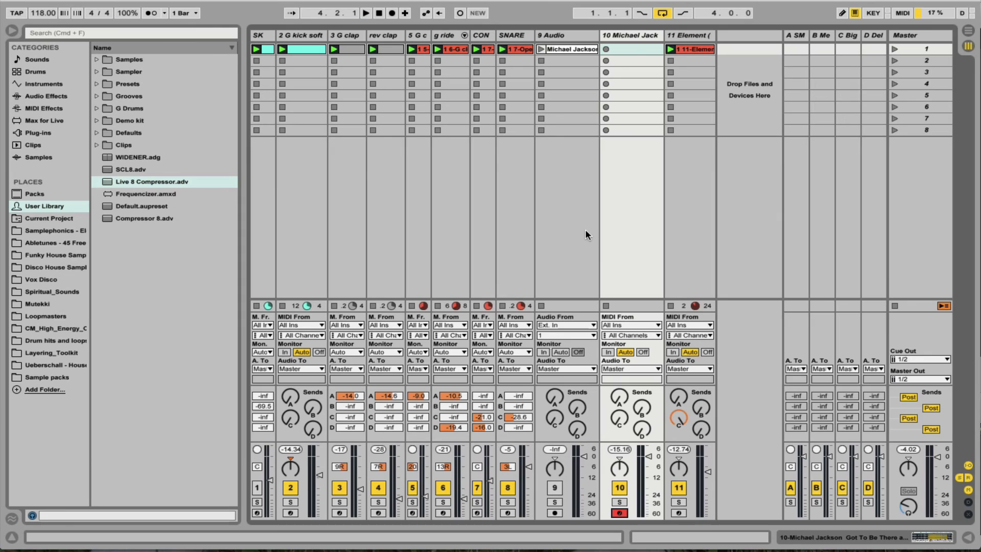
key("space")
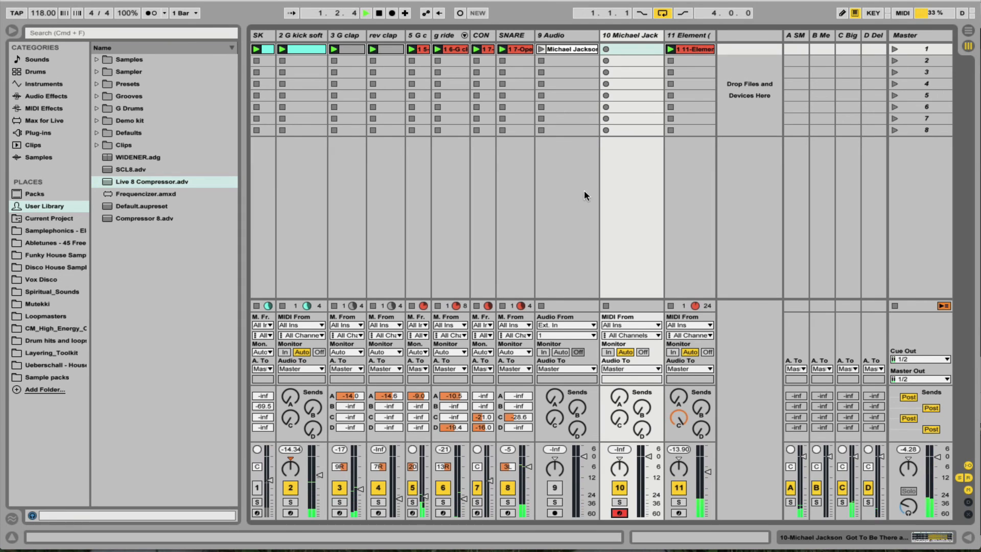
Set the Transpose of the Michael Jackson Sampler to -1 st while the beat plays.
double_click(619, 34)
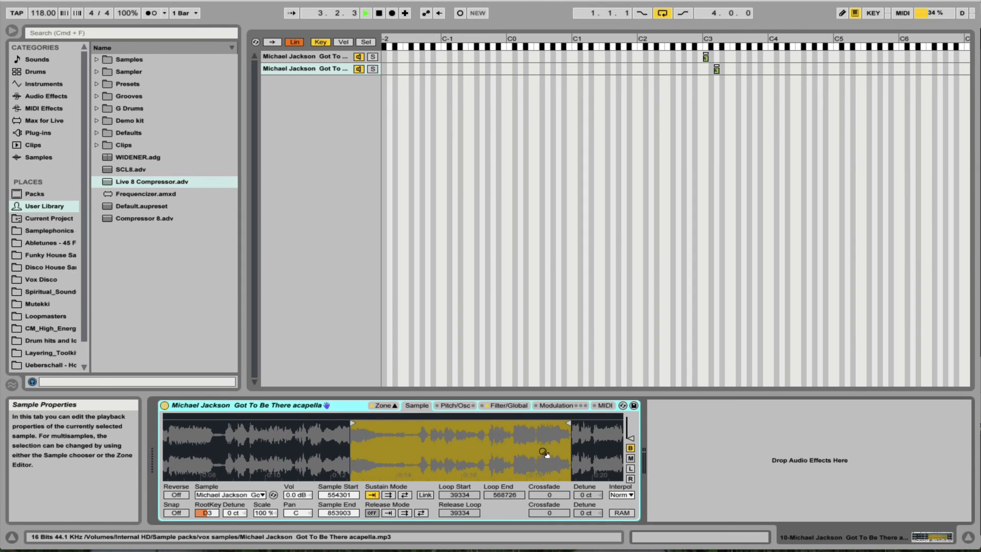
left_click(516, 407)
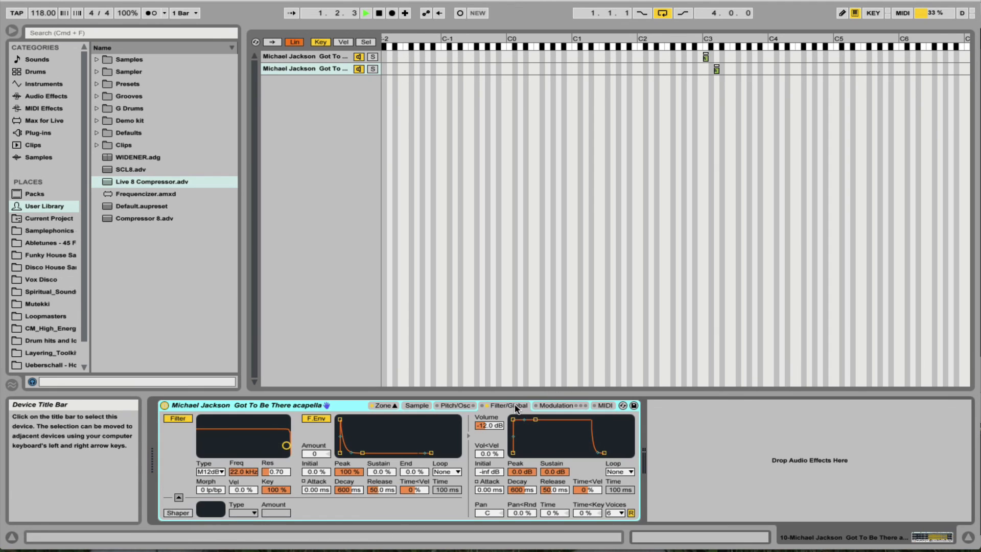
left_click(570, 405)
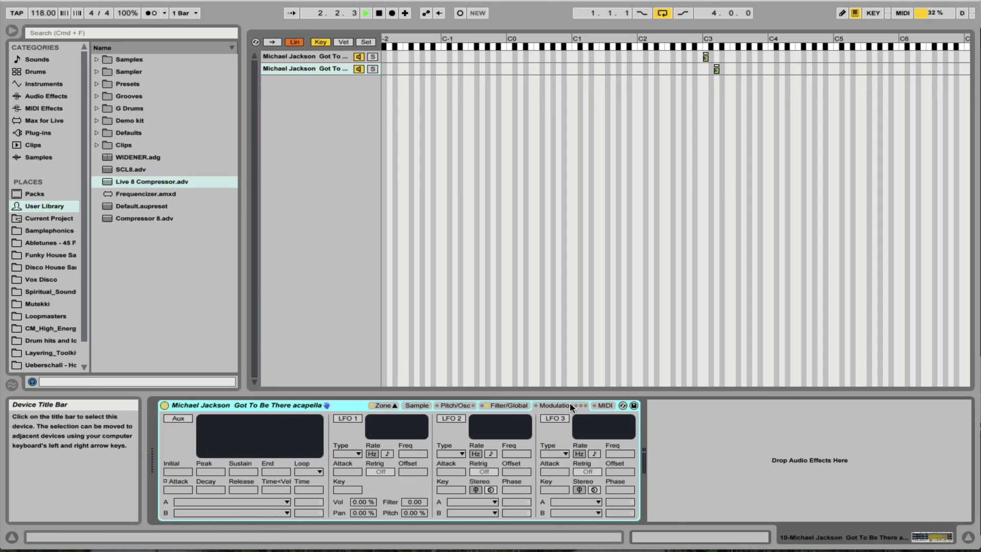
left_click(417, 405)
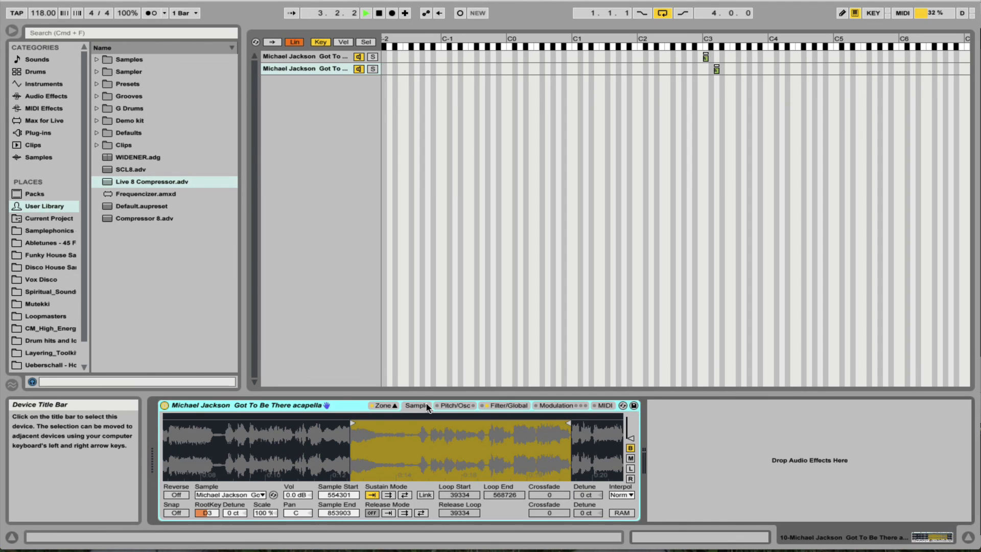
left_click(441, 406)
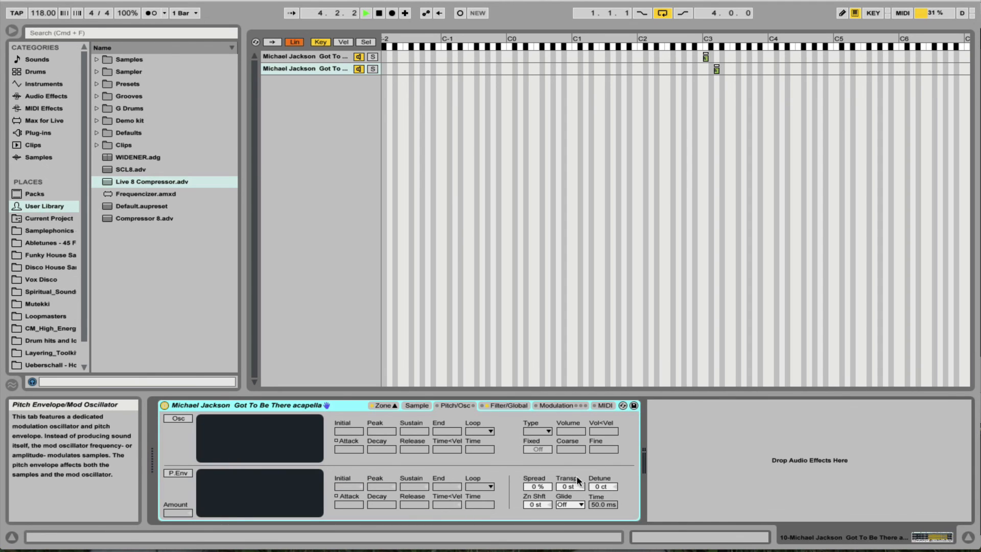
left_click(562, 491)
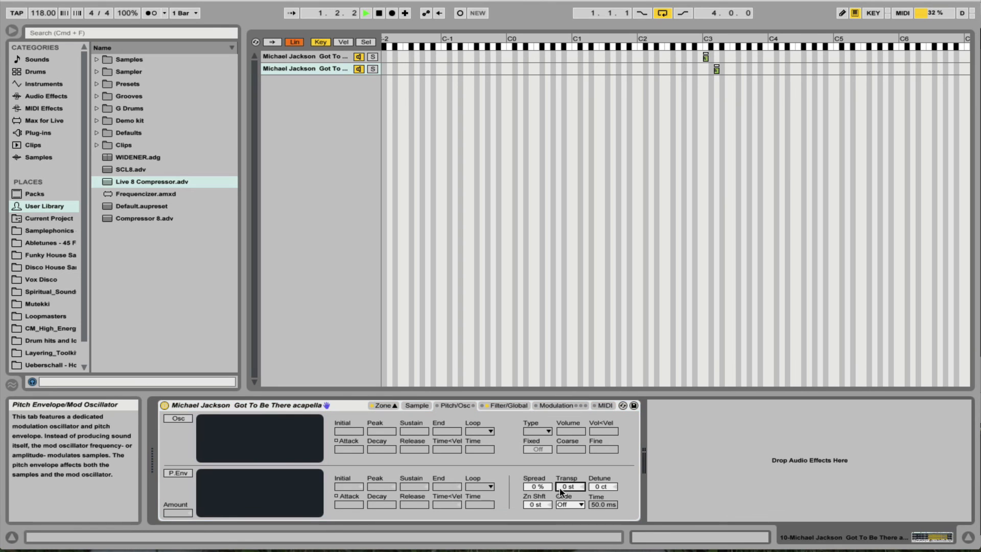
key("Down")
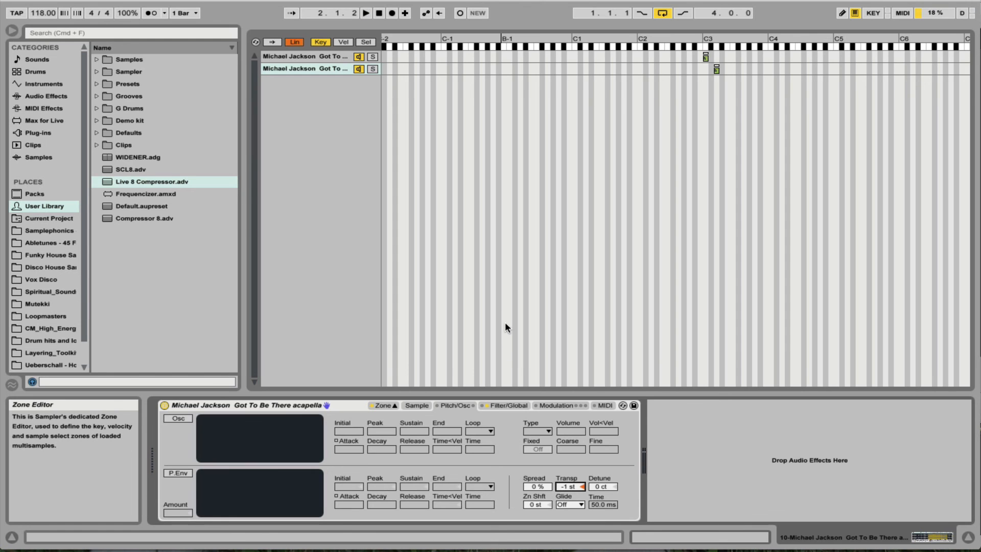
Turn on LFO 1 in the Michael Jackson Sampler with a beat-synced 1/16 rate and retrigger on.
key("Tab")
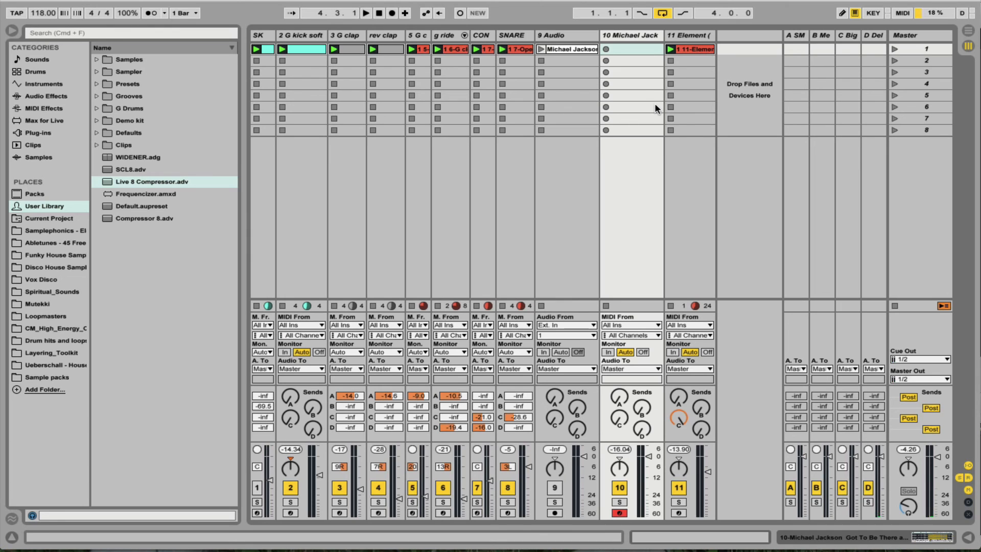
left_click(620, 37)
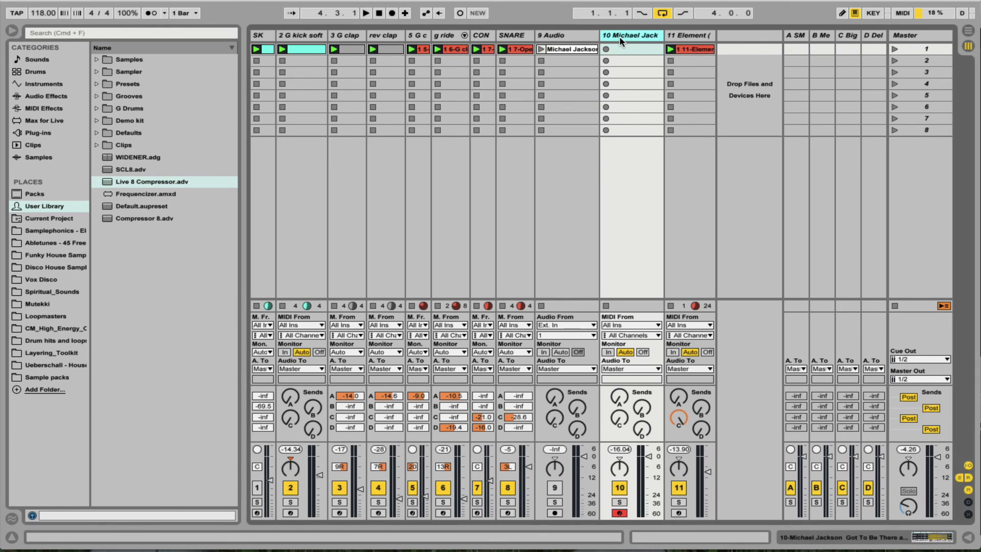
key("Tab")
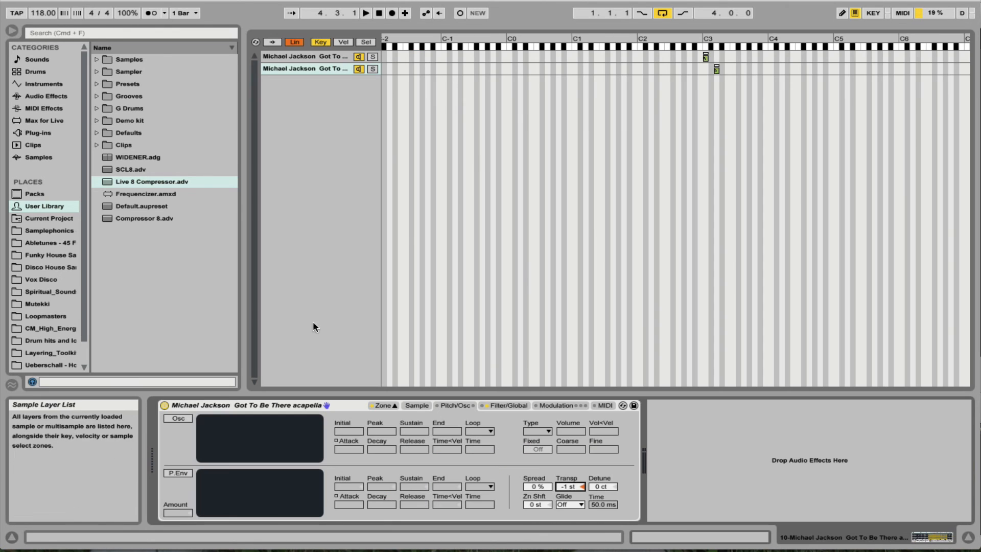
left_click(489, 405)
left_click(560, 406)
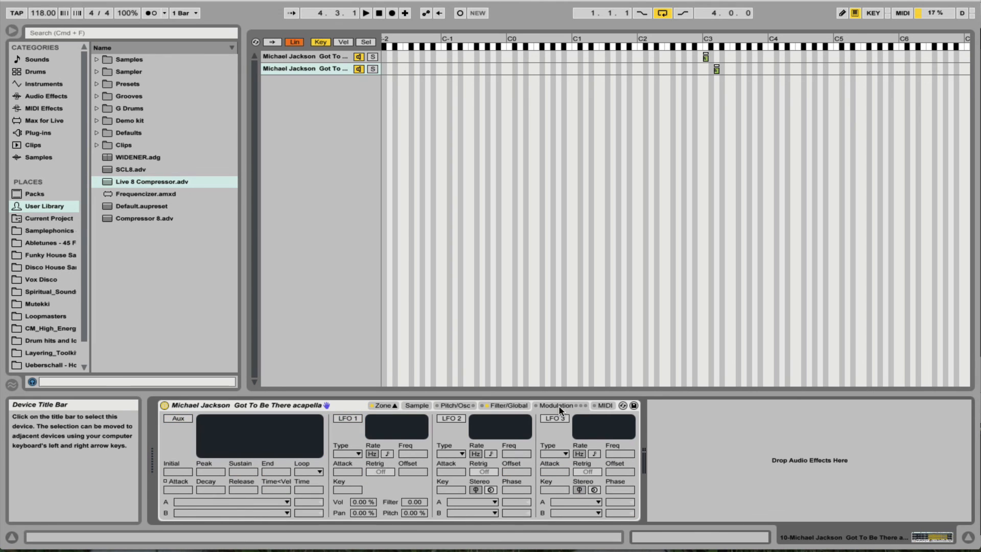
left_click(350, 419)
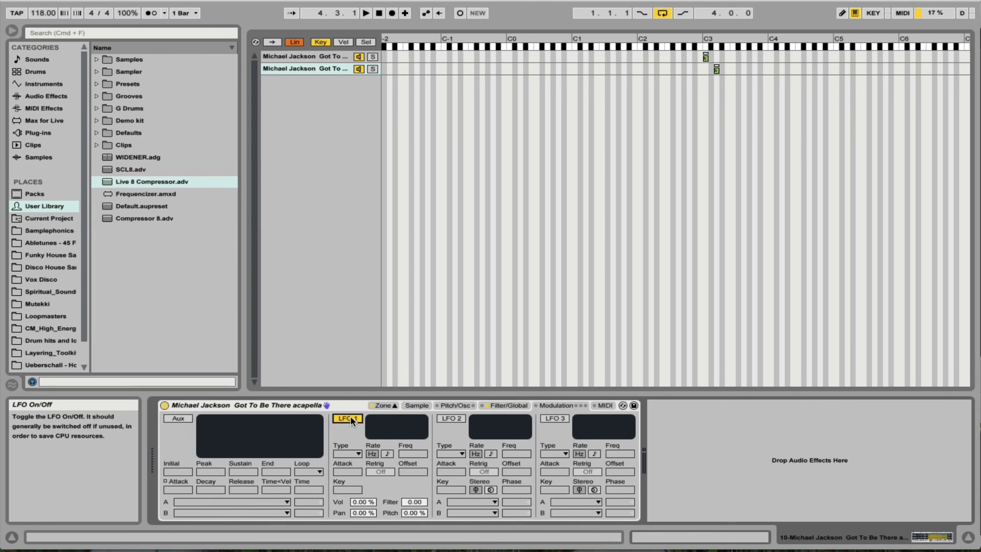
left_click(386, 454)
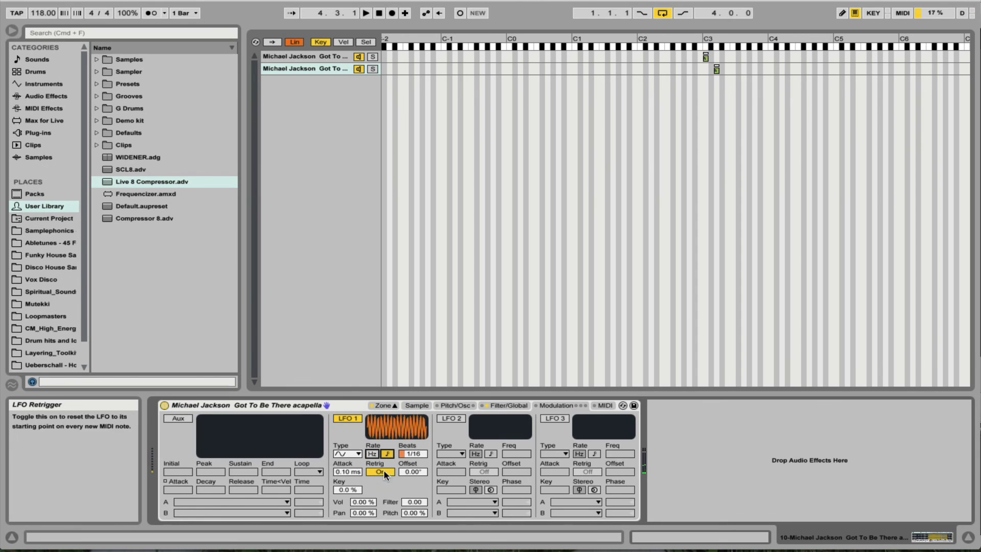
Set LFO 1's volume modulation to 100 %, its pitch modulation to 2.95 % and its beat rate to 1/12.
left_click_drag(362, 502, 362, 451)
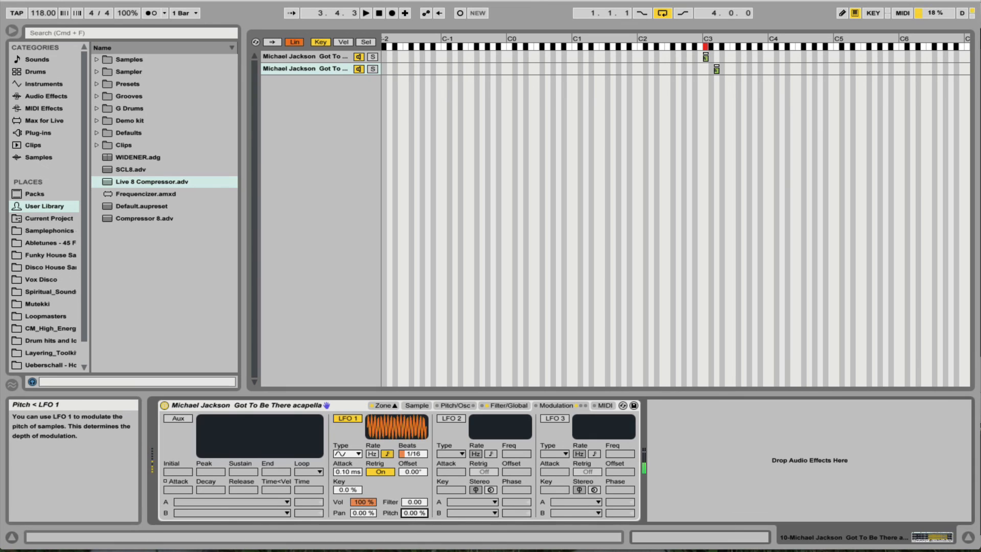
left_click_drag(414, 512, 414, 515)
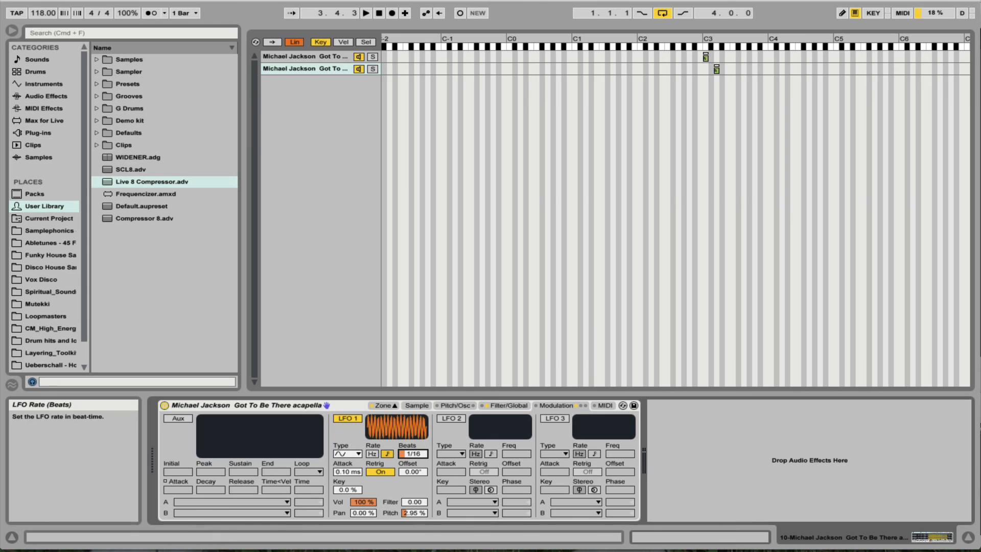
left_click(413, 453)
left_click_drag(413, 454, 413, 452)
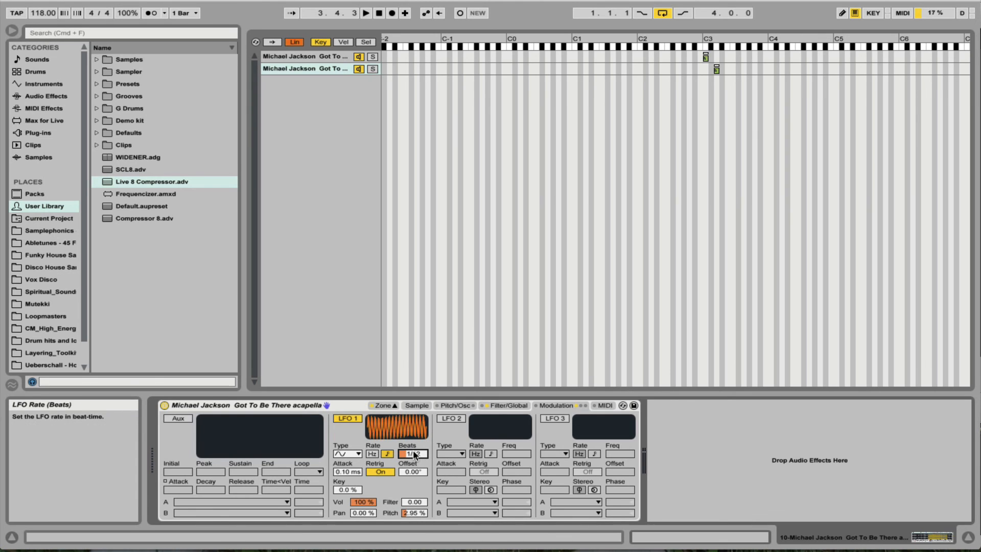
Record a two-bar clip of Sampler vocal hits in the Michael Jackson track's first slot and stop playback.
key("space")
key("alt+super+l")
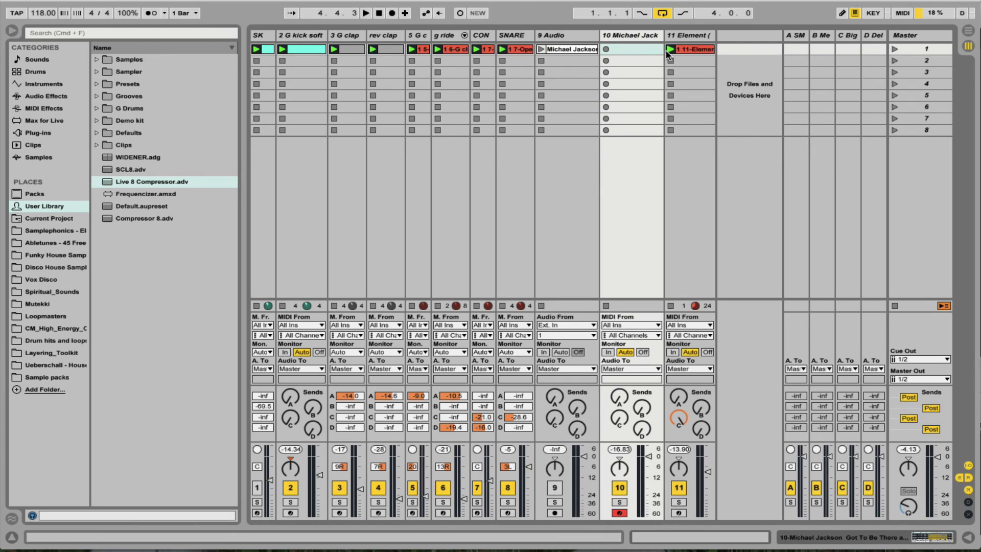
left_click(607, 49)
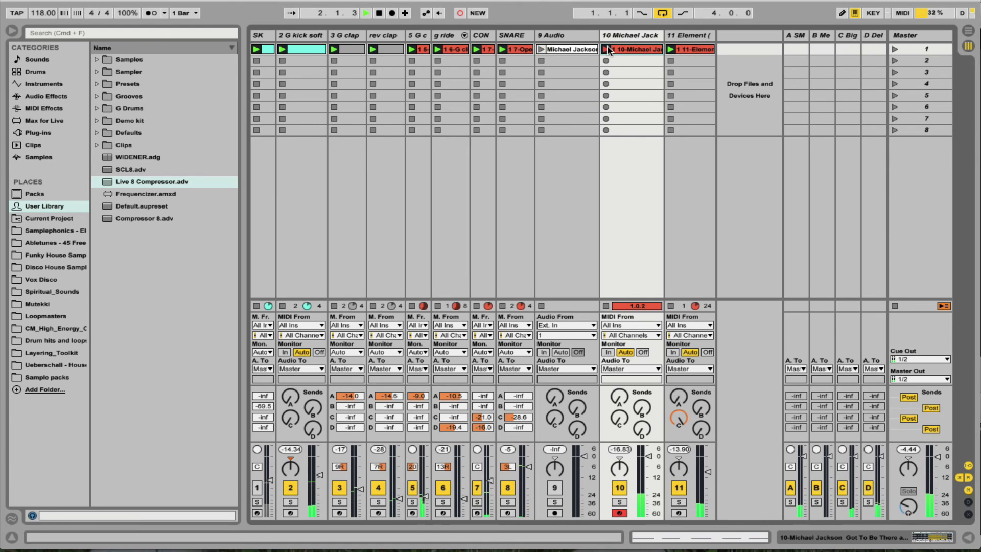
left_click(608, 49)
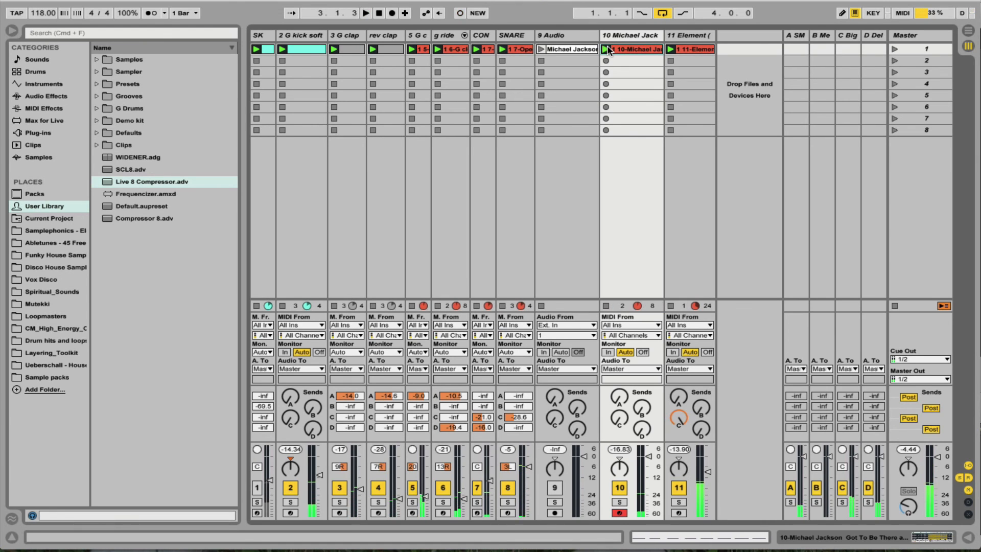
key("space")
Open the recorded vocal clip, fold its note editor to the used key and make all the C3 notes legato.
double_click(639, 50)
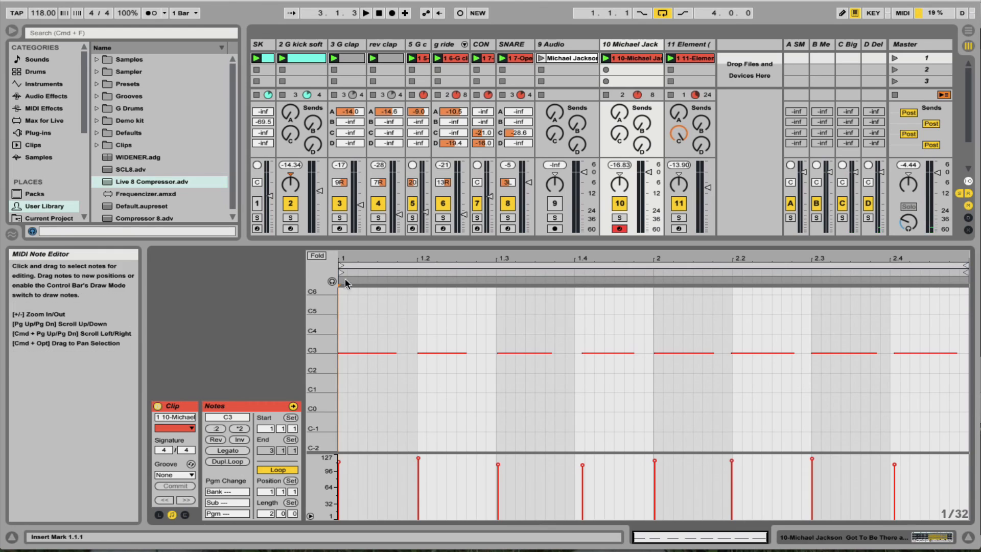
left_click(318, 256)
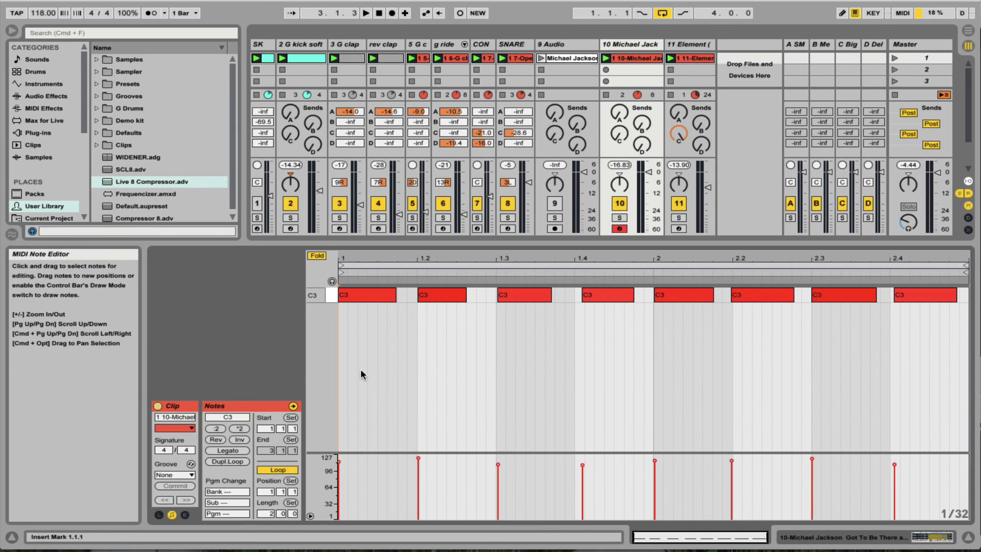
key("super+a")
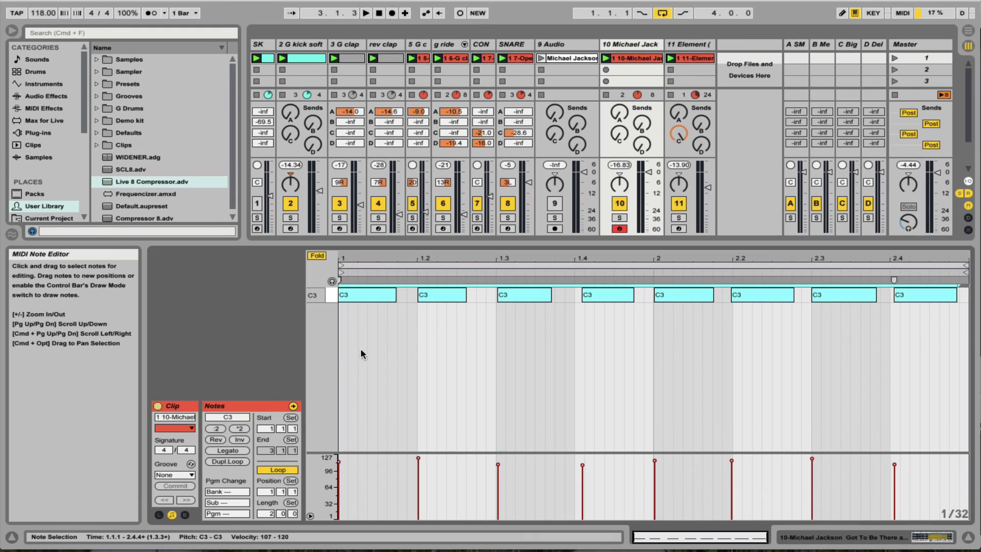
left_click(227, 450)
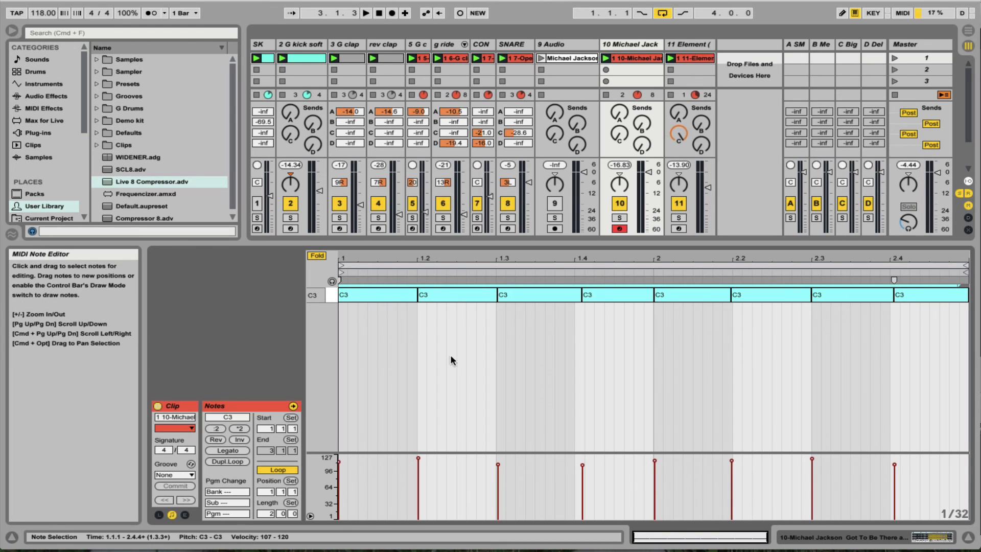
Set the velocity of all notes in the vocal clip to 127 and play the loop to check it.
left_click(419, 454)
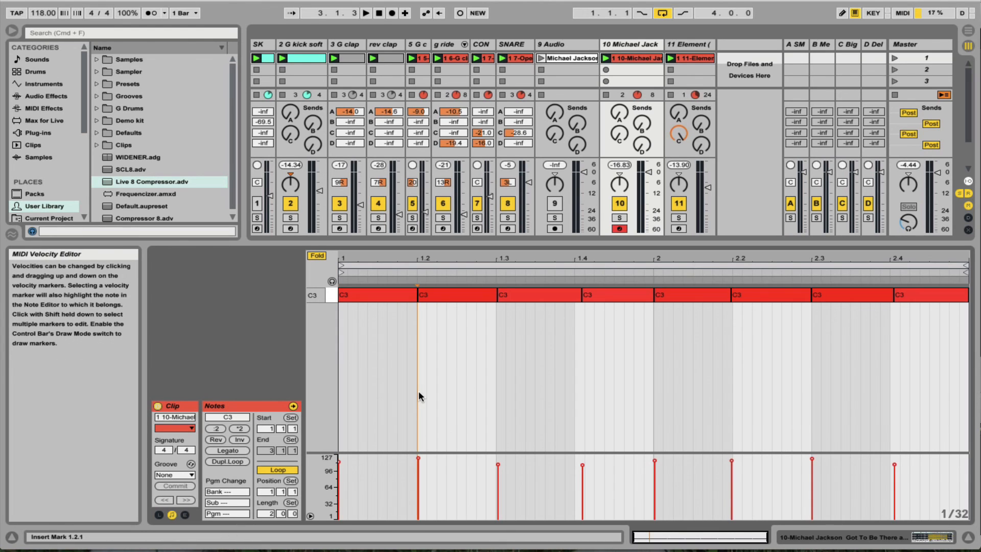
key("super+a")
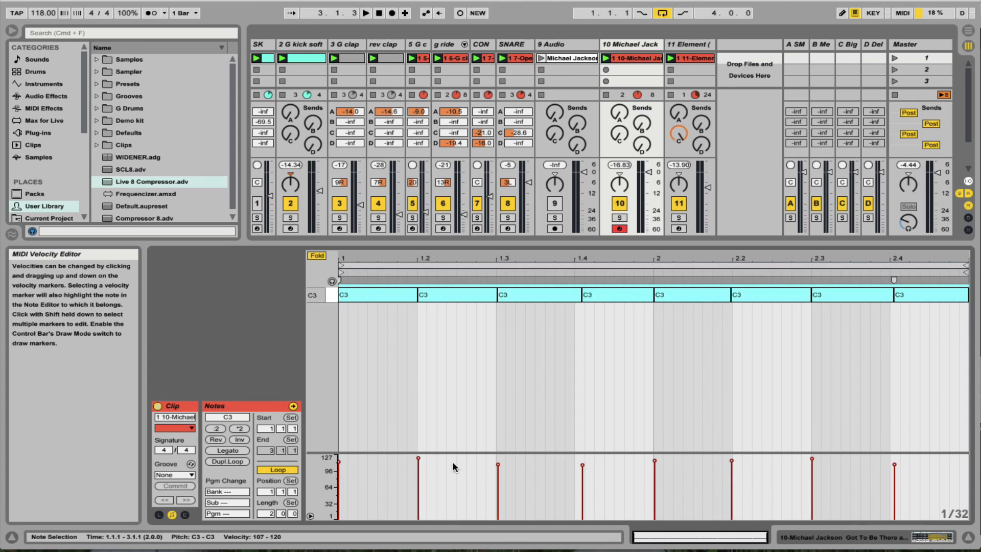
left_click_drag(419, 455, 419, 419)
key("space")
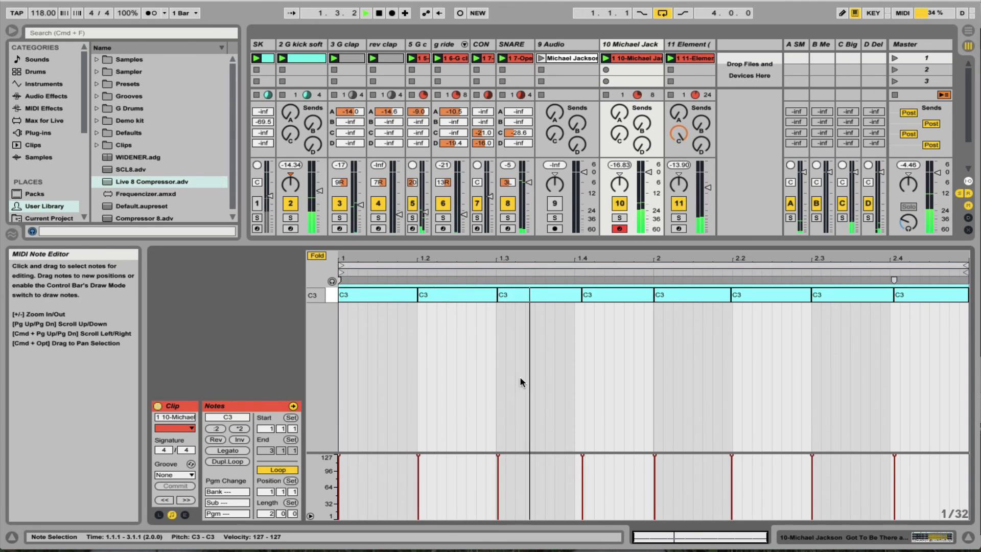
left_click(615, 315)
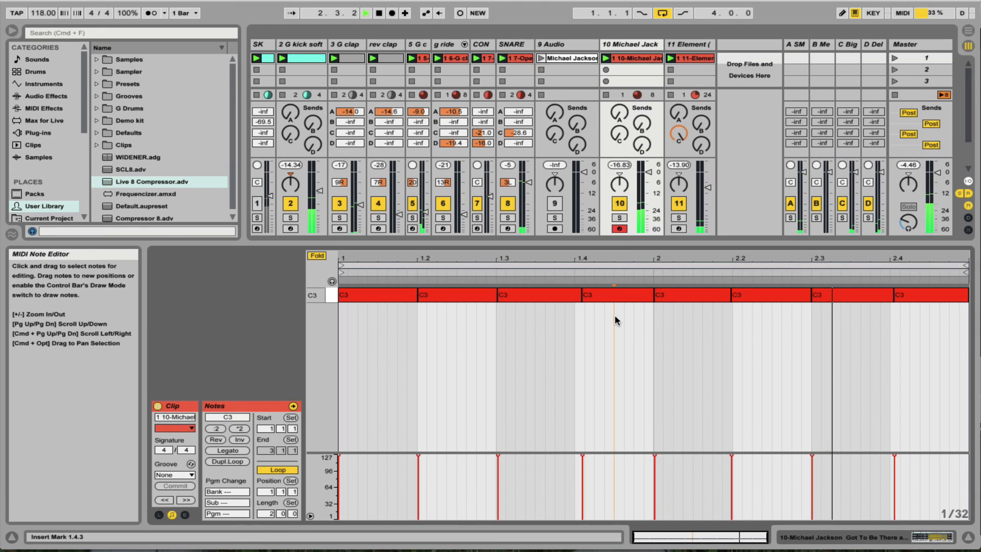
key("space")
Quantize all the vocal clip's notes to 1/16, check the quantization settings without changing them and play the loop.
left_click_drag(377, 339, 919, 258)
key("super+u")
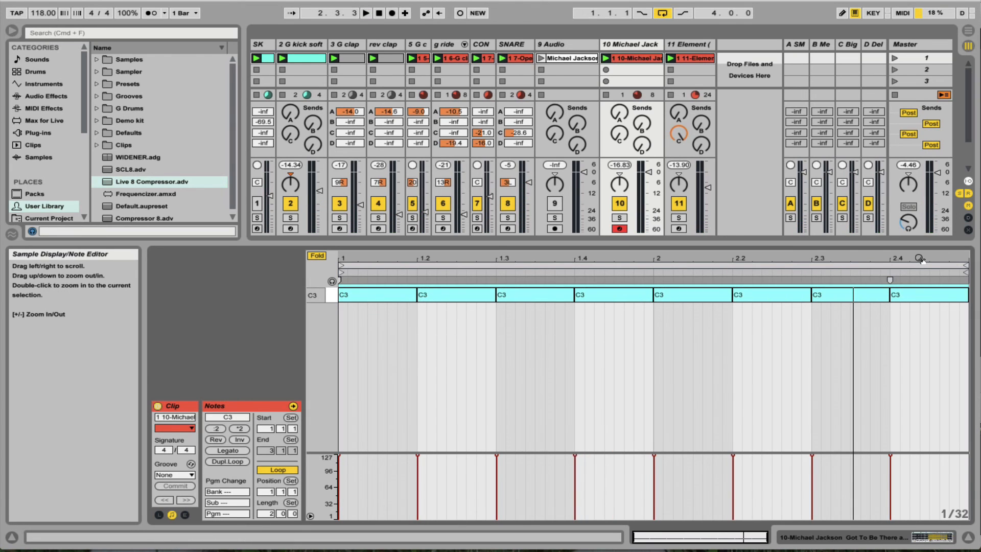
key("space")
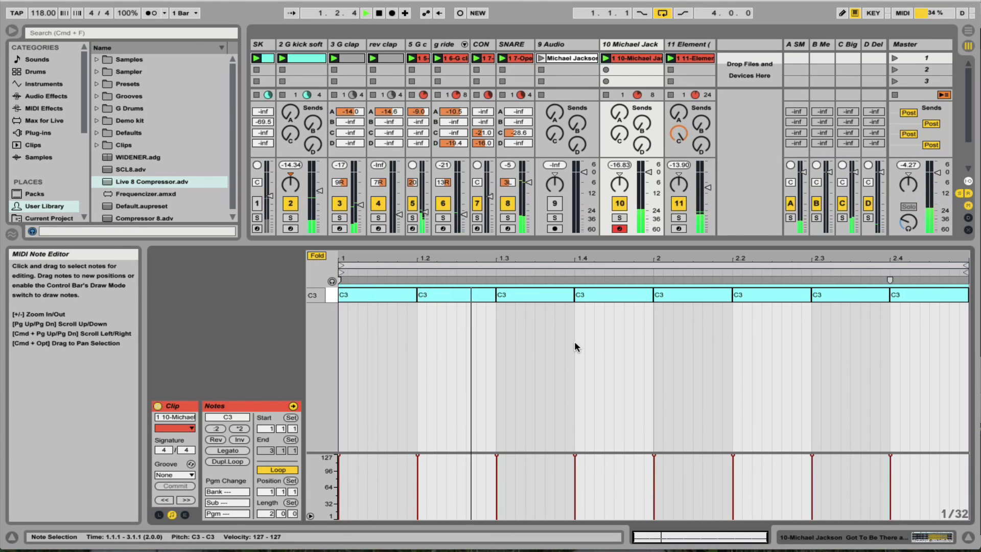
key("space")
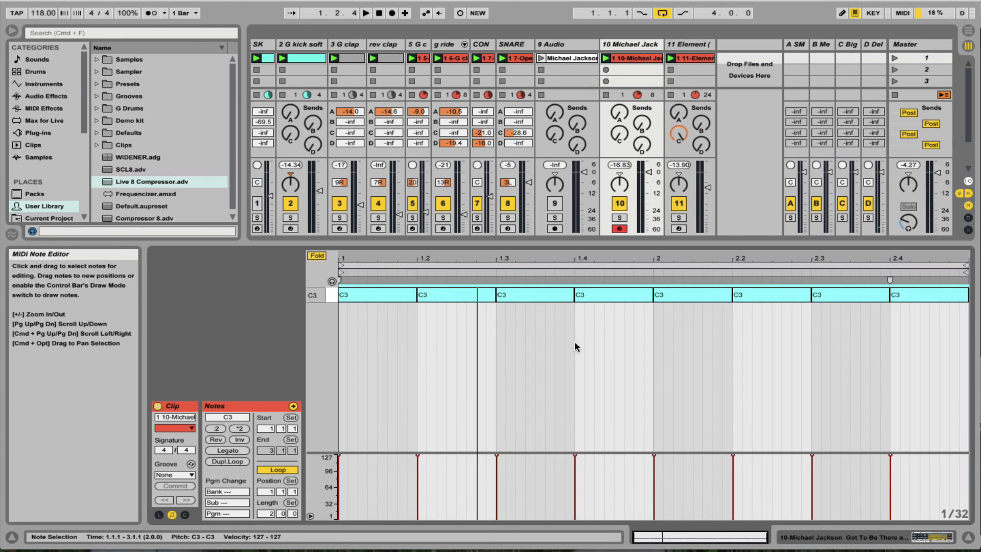
key("super+shift+u")
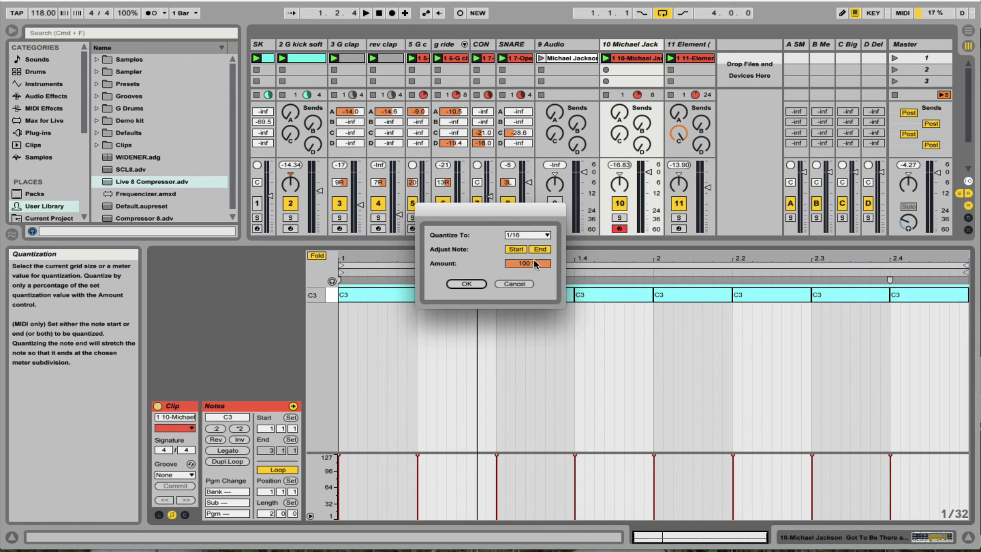
left_click(510, 285)
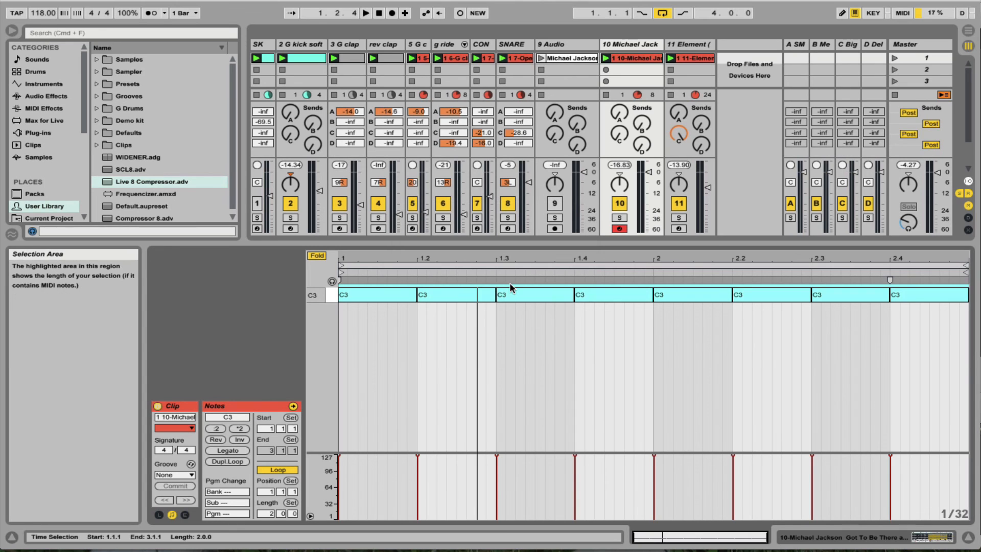
key("space")
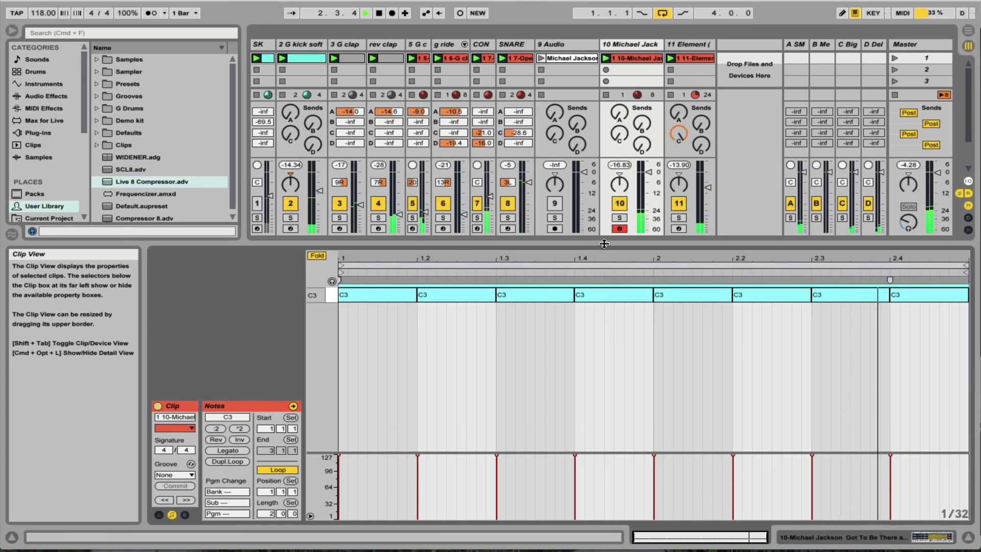
Lower the Michael Jackson track's volume to about -11 dB and set its C-Bigverb send to 0.0 dB.
key("super+alt+l")
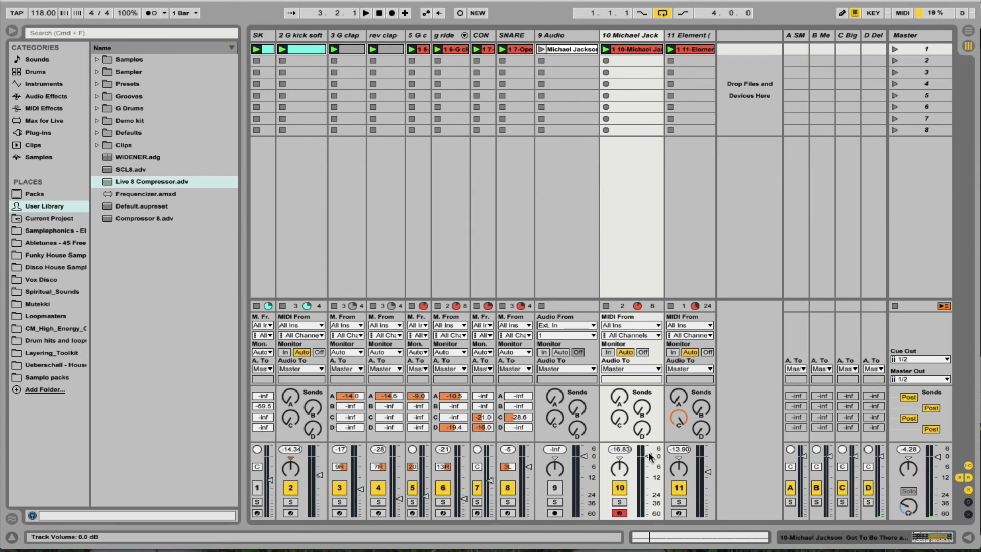
left_click_drag(649, 456, 649, 476)
key("space")
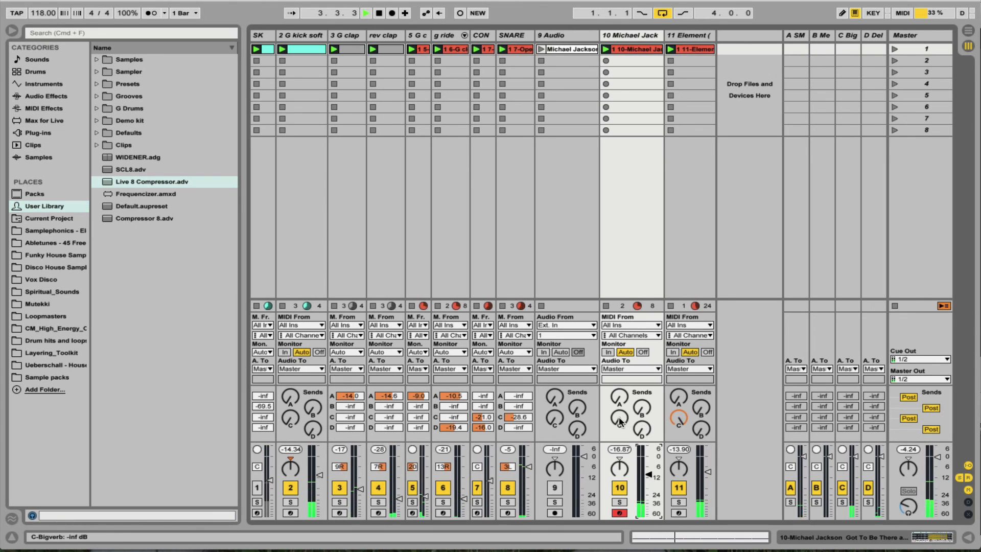
left_click_drag(619, 421, 620, 403)
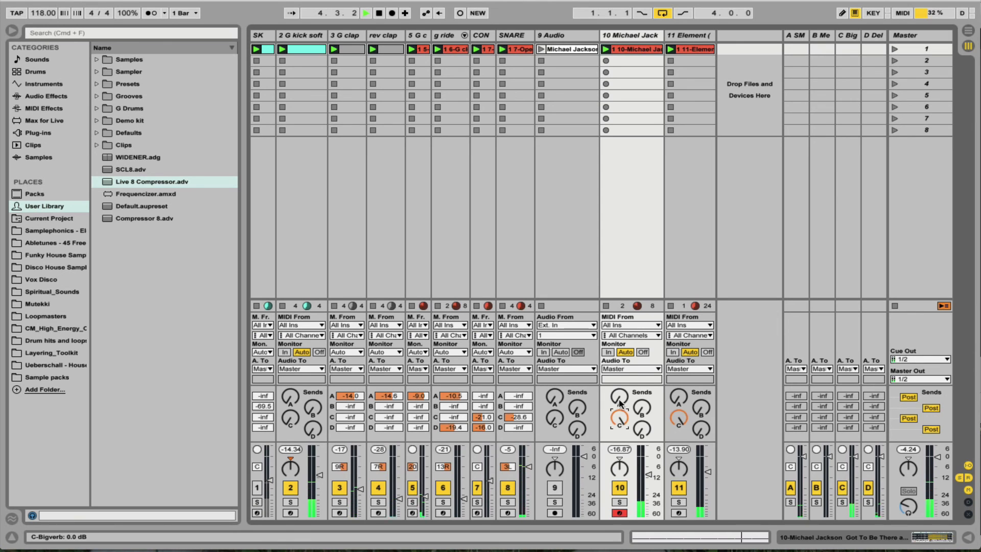
left_click(648, 475)
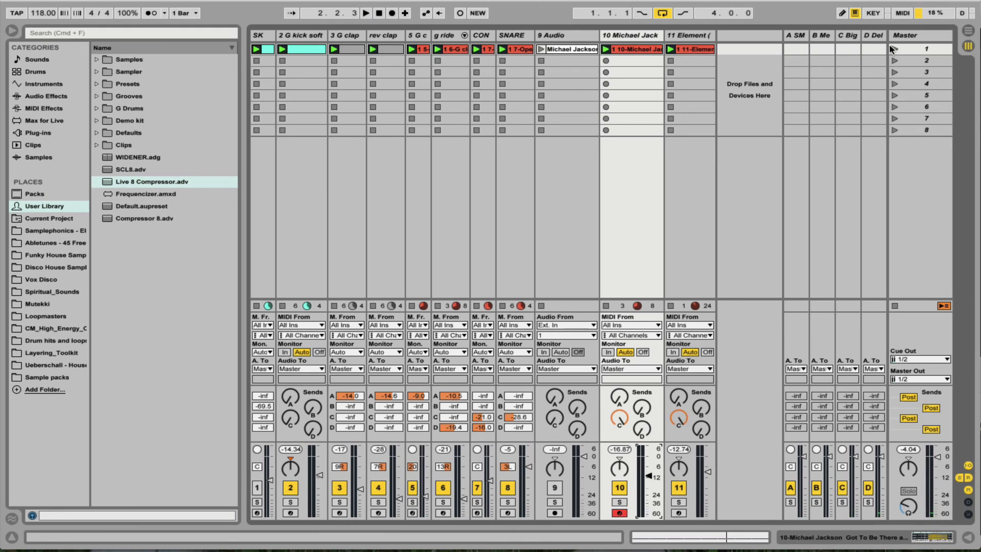
Compare the C-Bigverb return with its sidechain Compressor off and on during playback, leaving the Compressor on.
double_click(852, 37)
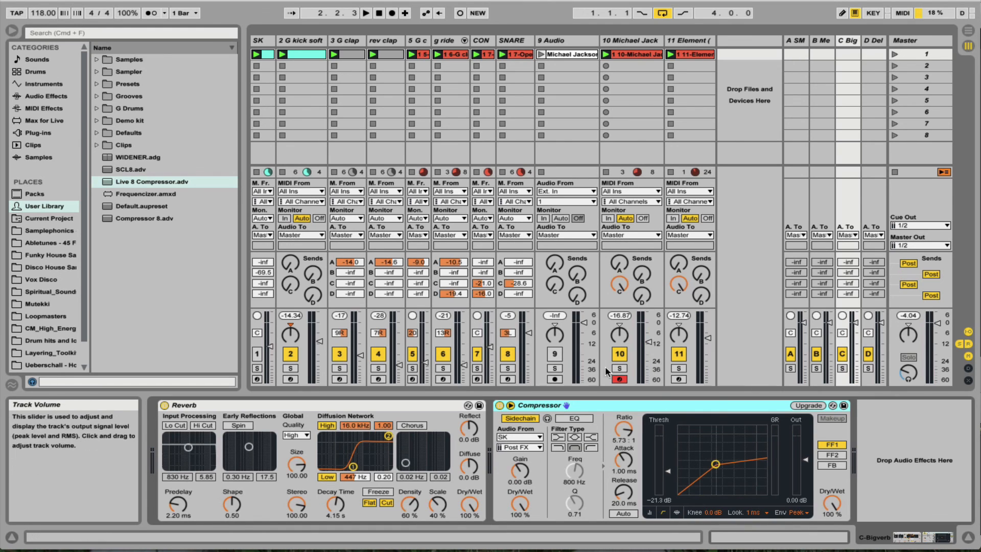
key("space")
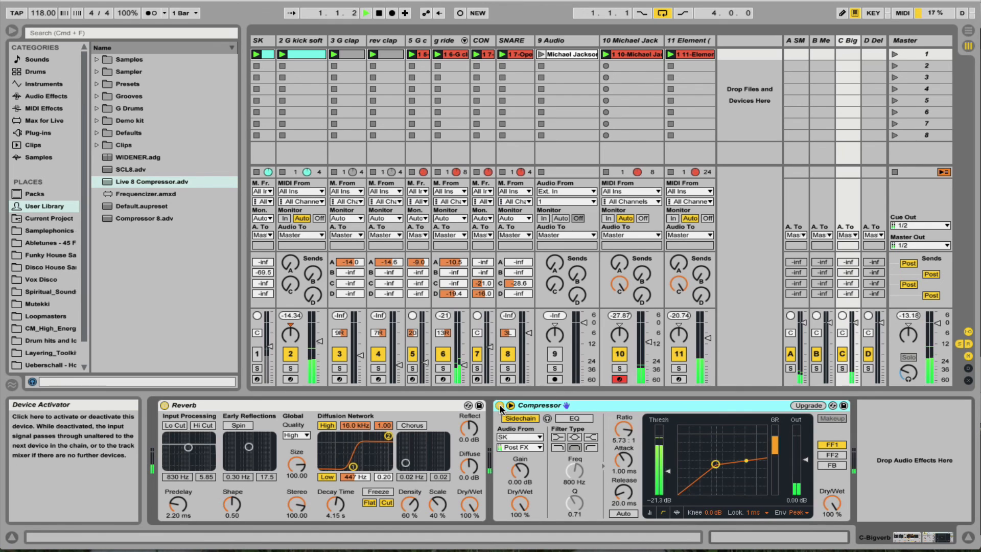
left_click(499, 406)
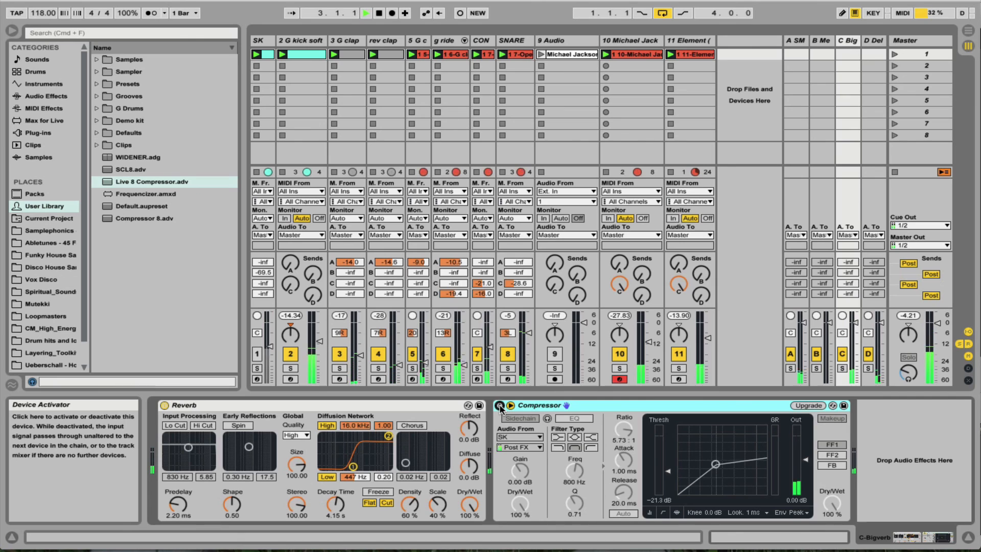
key("XF86AudioRaiseVolume")
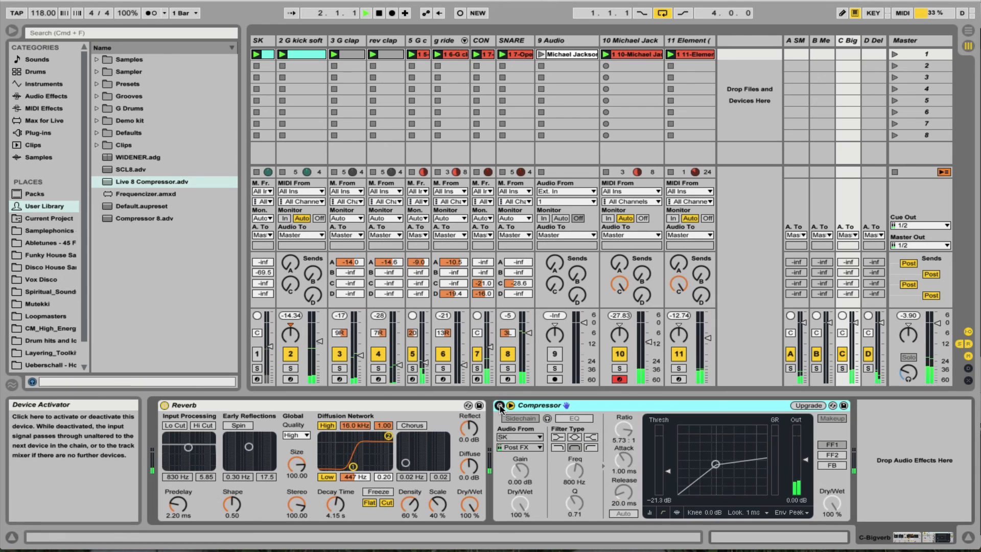
left_click(500, 406)
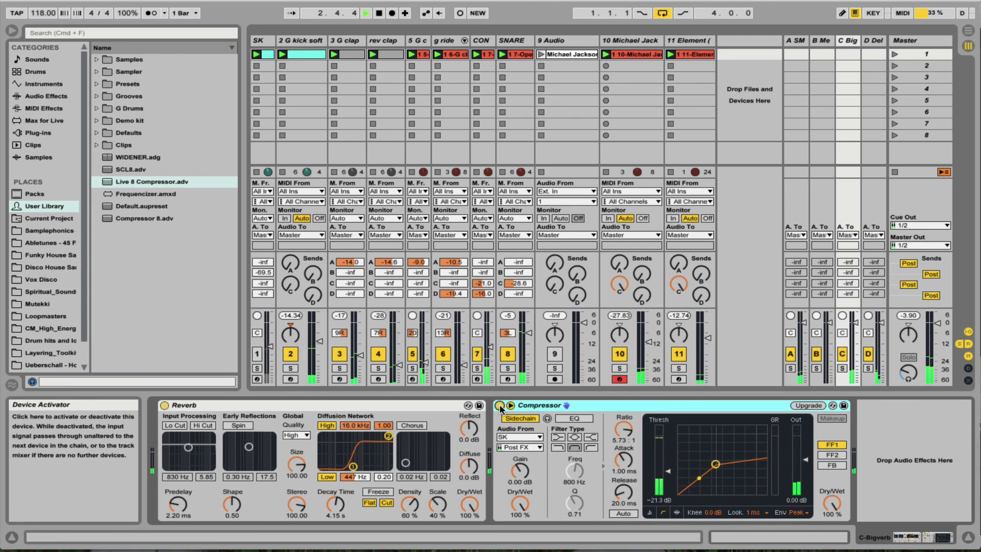
key("space")
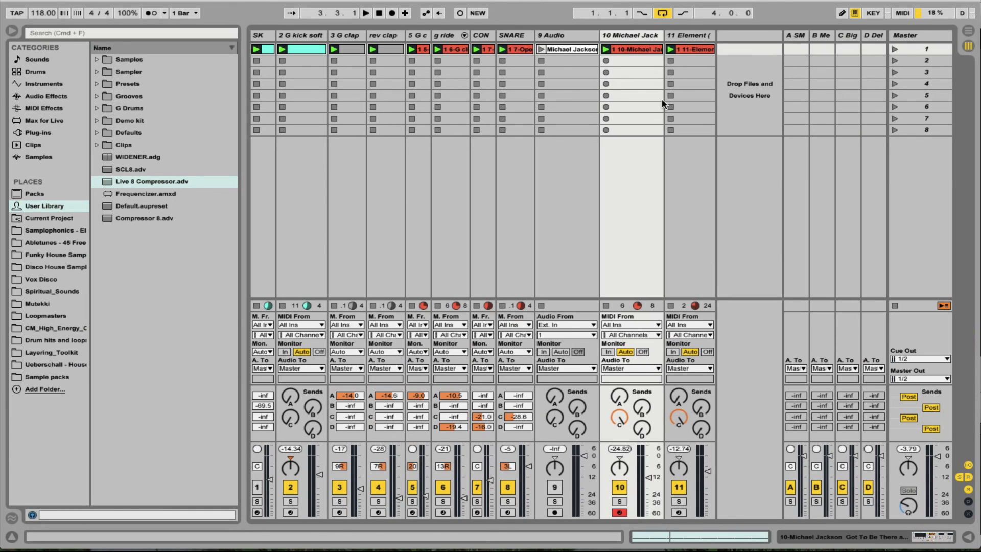
Duplicate the Michael Jackson Sampler track, set the copy's C-Bigverb send to -inf dB and arm it for recording.
left_click(645, 36)
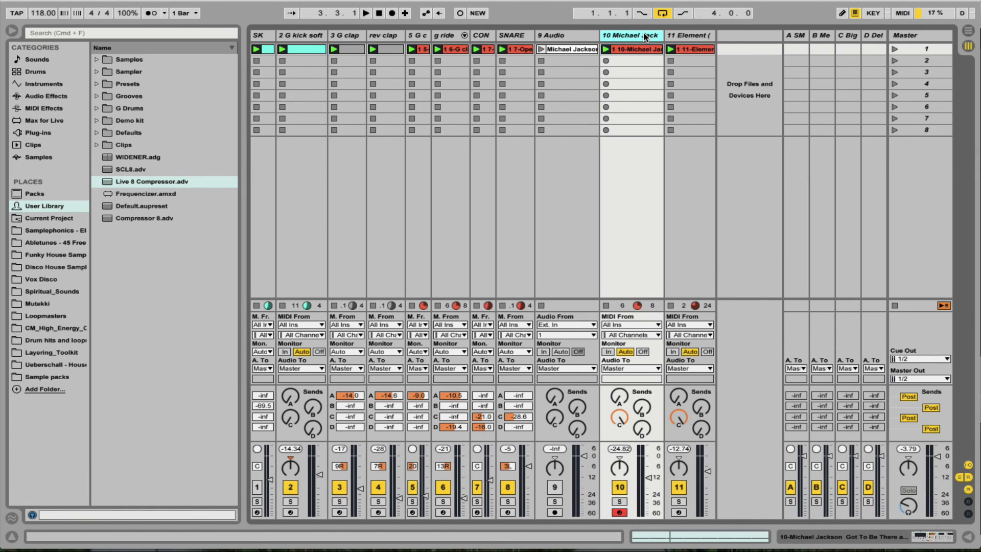
key("super+d")
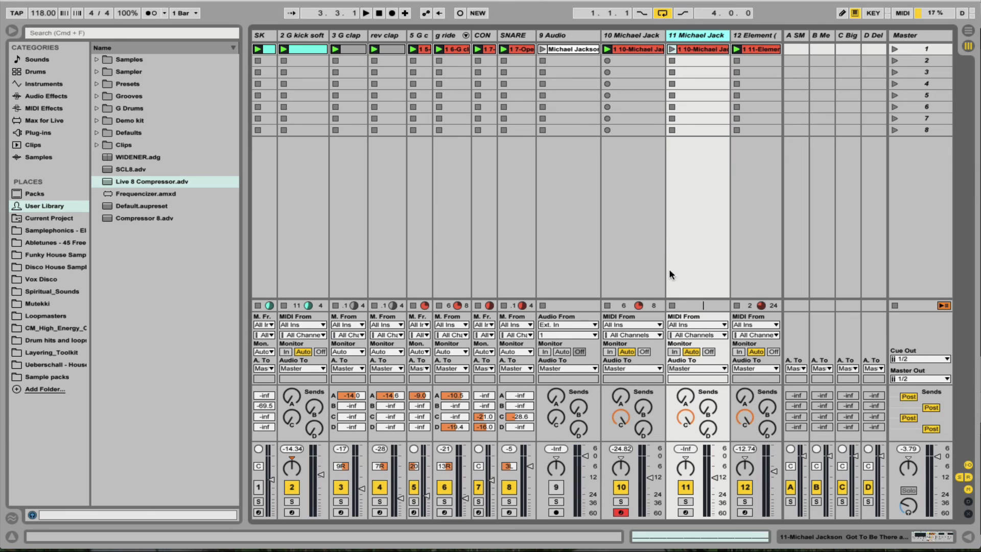
left_click_drag(685, 417, 685, 449)
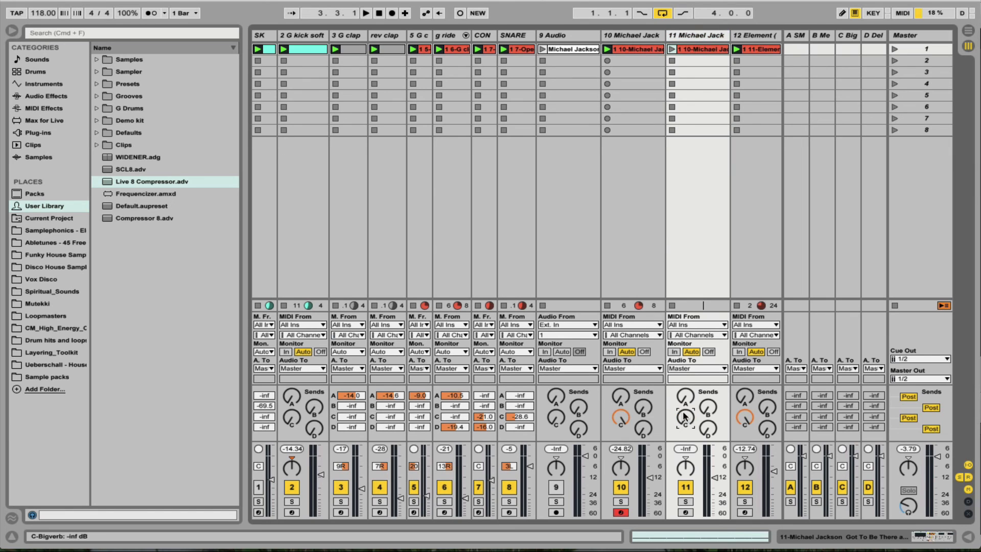
left_click(685, 511)
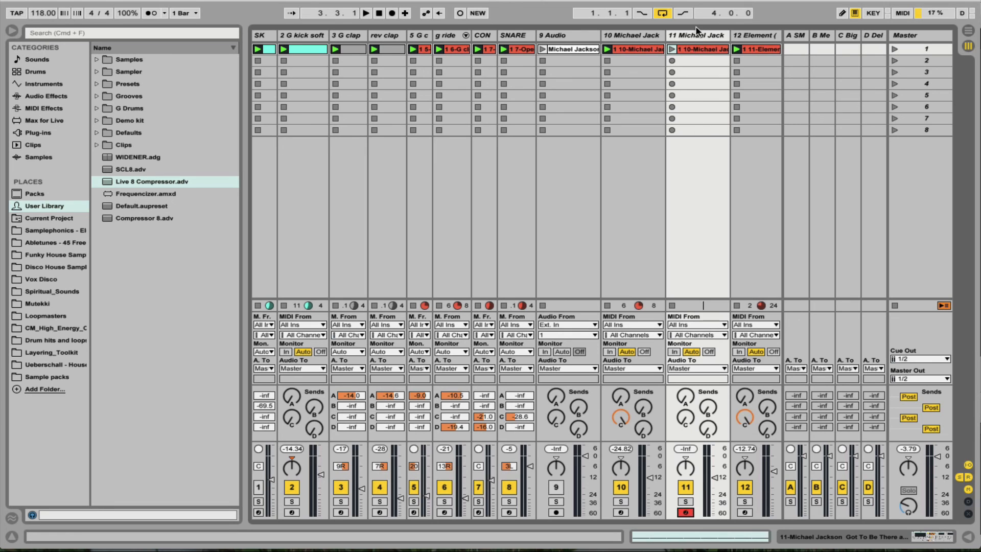
Delete the C3 sample zone in the duplicated Sampler and widen the remaining zone's key range from below C0 to above C6.
key("a")
double_click(698, 36)
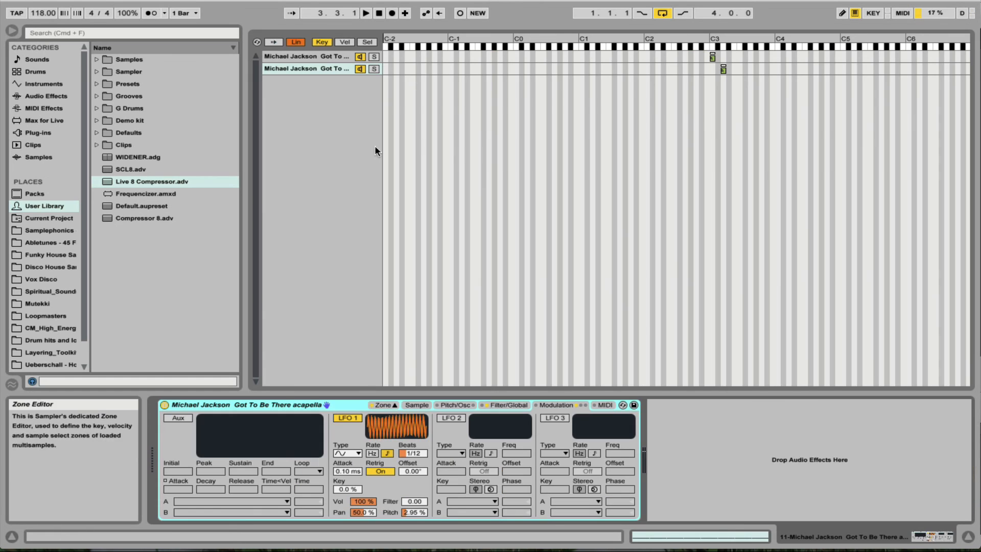
left_click(322, 57)
key("Delete")
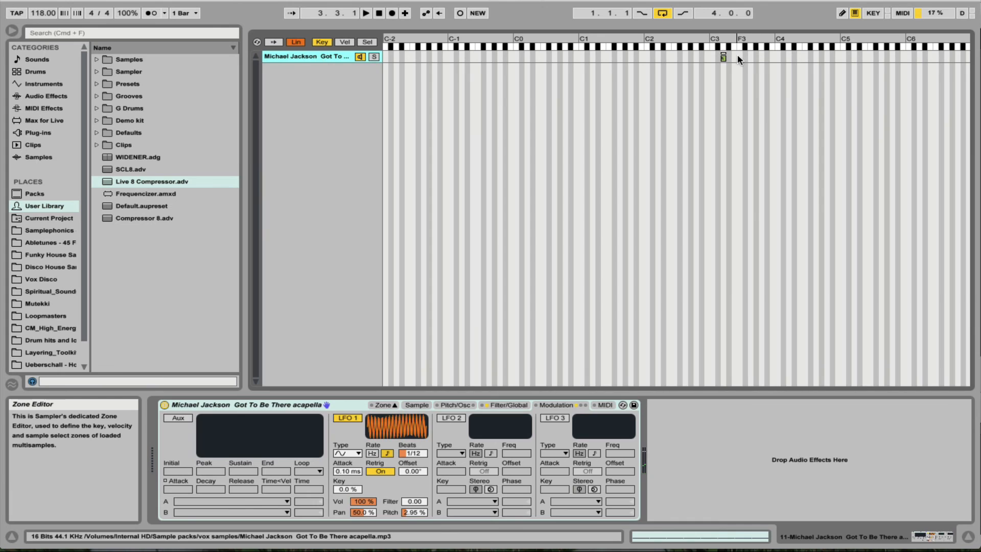
left_click_drag(726, 58, 487, 74)
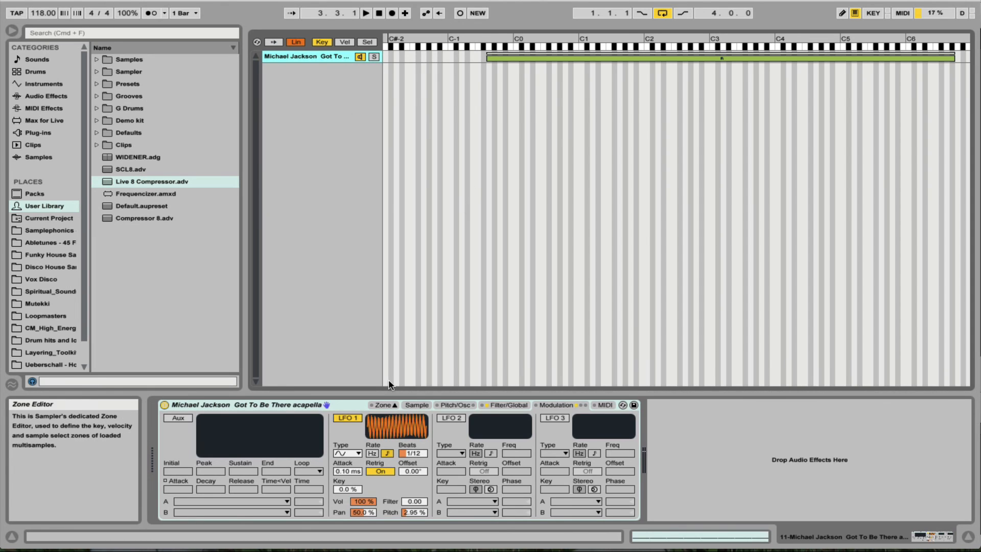
Reset LFO 1's pan modulation to 0 %, turn LFO 1 off in the duplicated Sampler and audition it over the beat.
left_click(363, 512)
key("Delete")
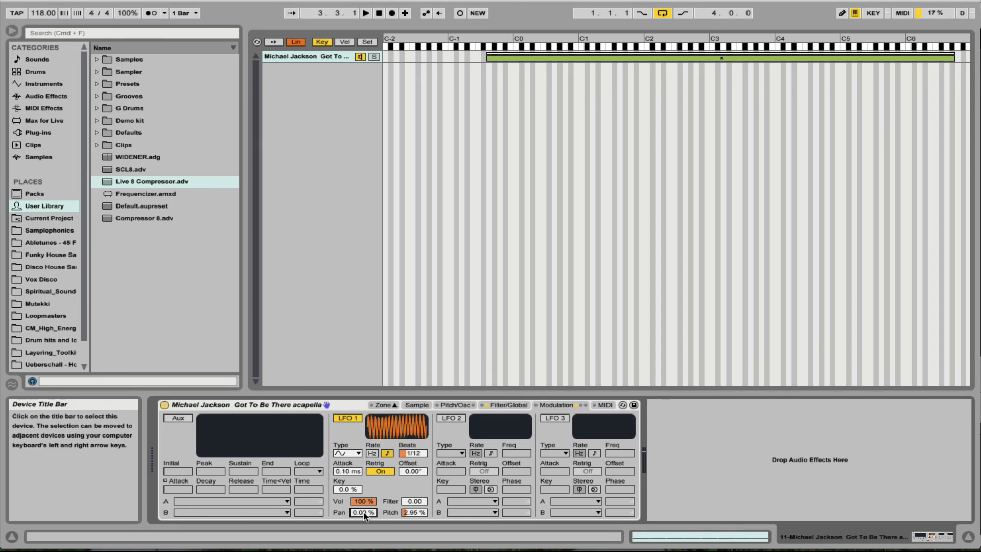
left_click(346, 418)
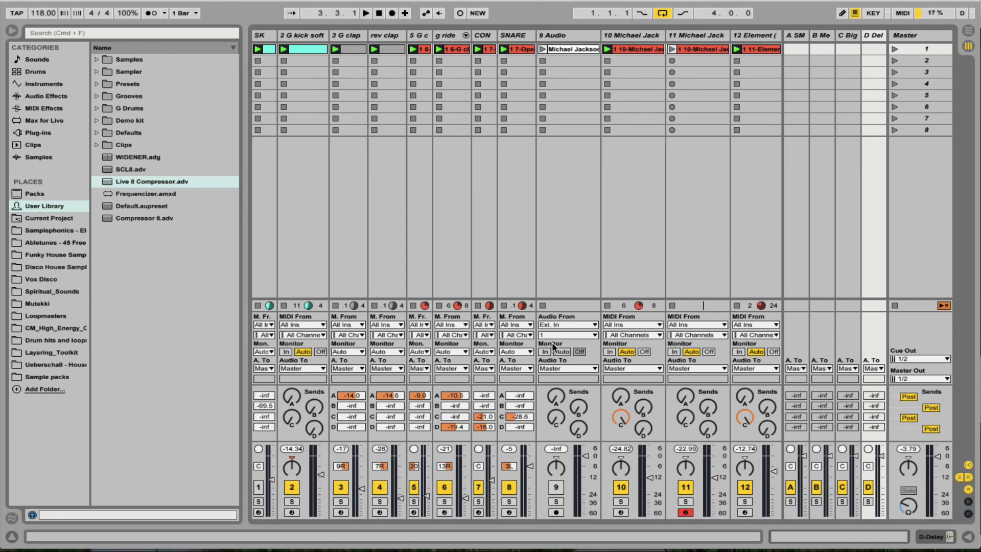
key("space")
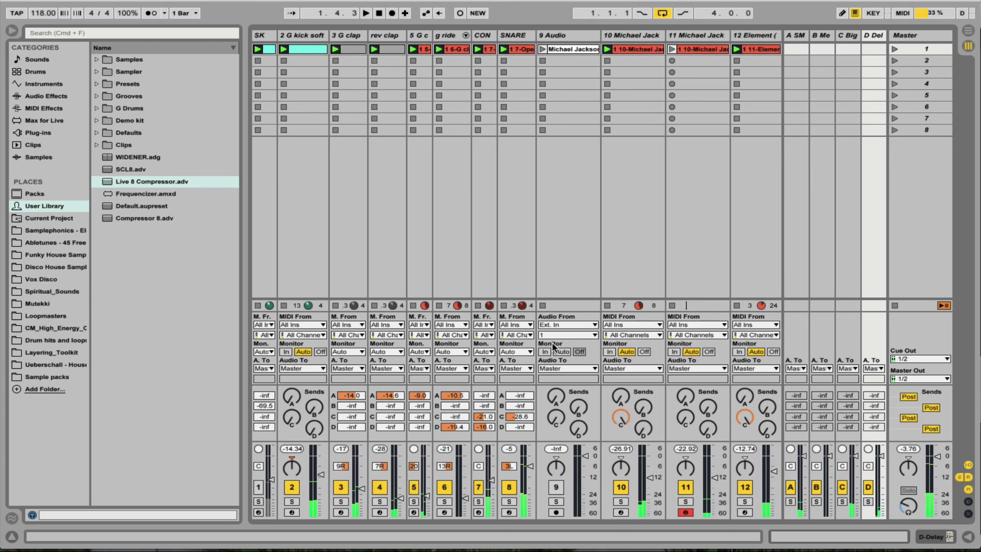
key("space")
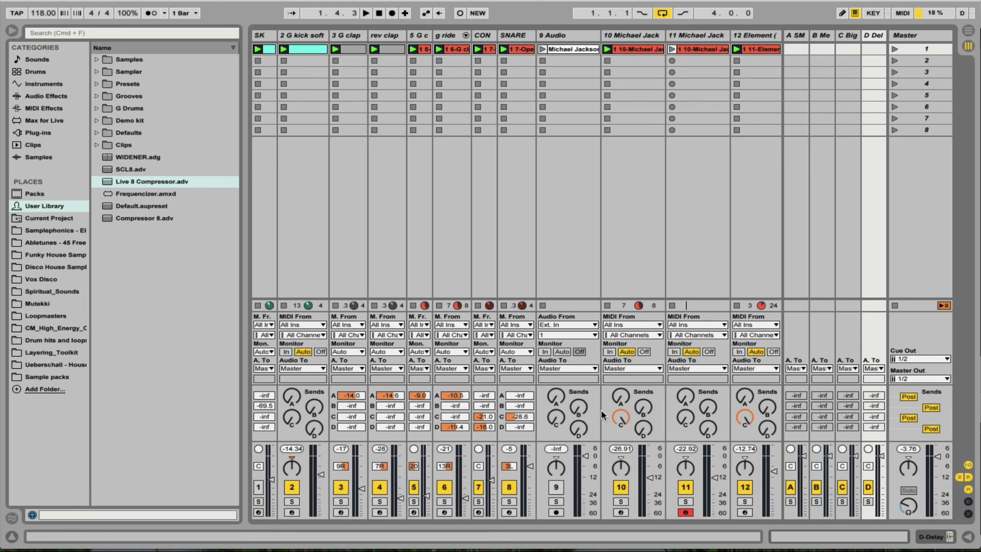
Raise the second Michael Jackson track's D-Delay send to 0.0 dB and turn its C-Bigverb send up fully.
double_click(873, 35)
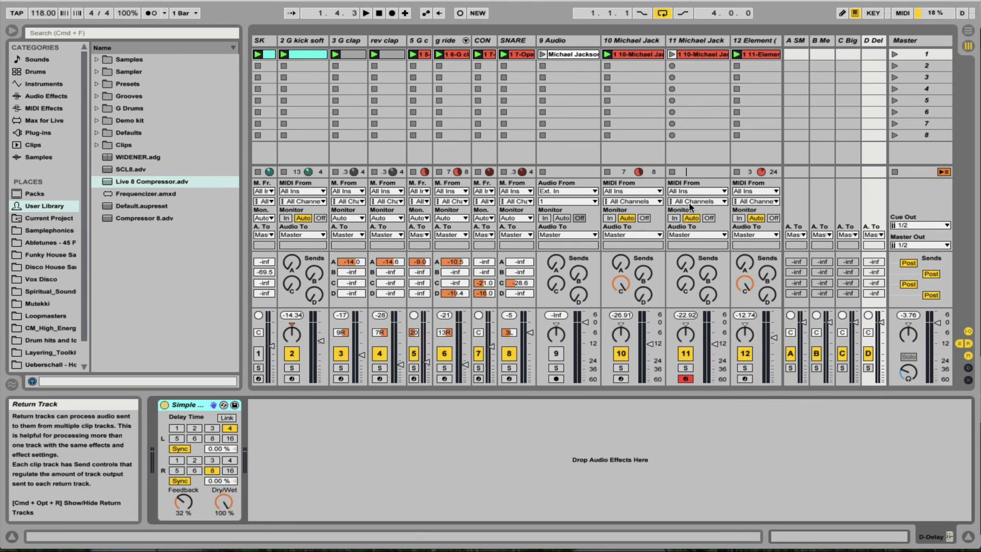
left_click_drag(706, 298, 706, 266)
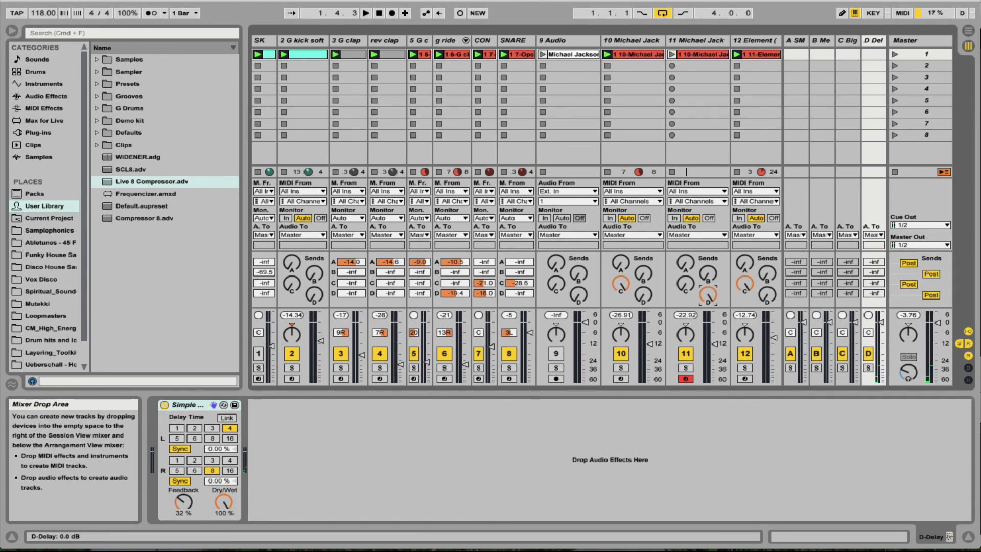
left_click_drag(685, 288, 685, 258)
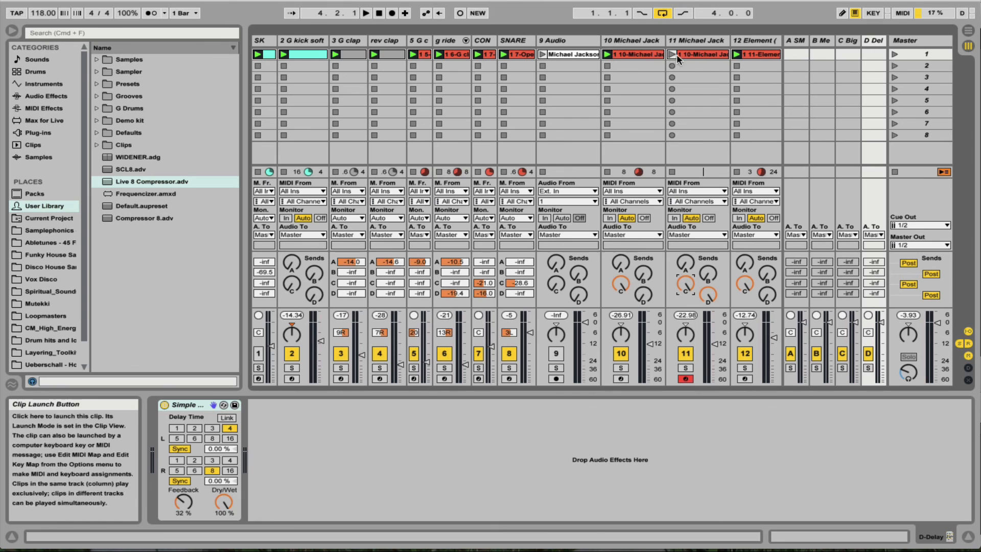
Delete the copied clip in the second Michael Jackson track and record a new pitched vocal clip in its first slot.
double_click(694, 56)
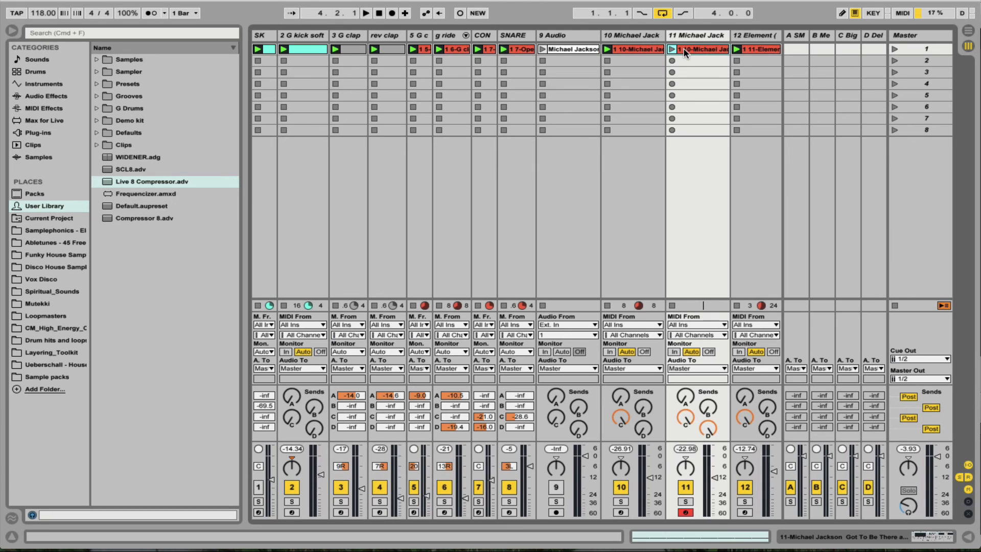
key("Delete")
left_click(671, 50)
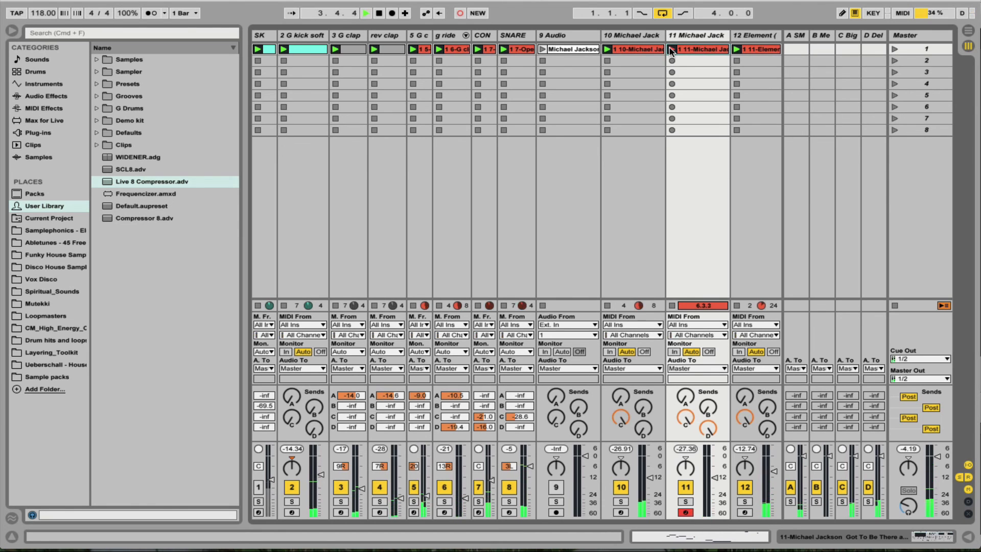
left_click(671, 49)
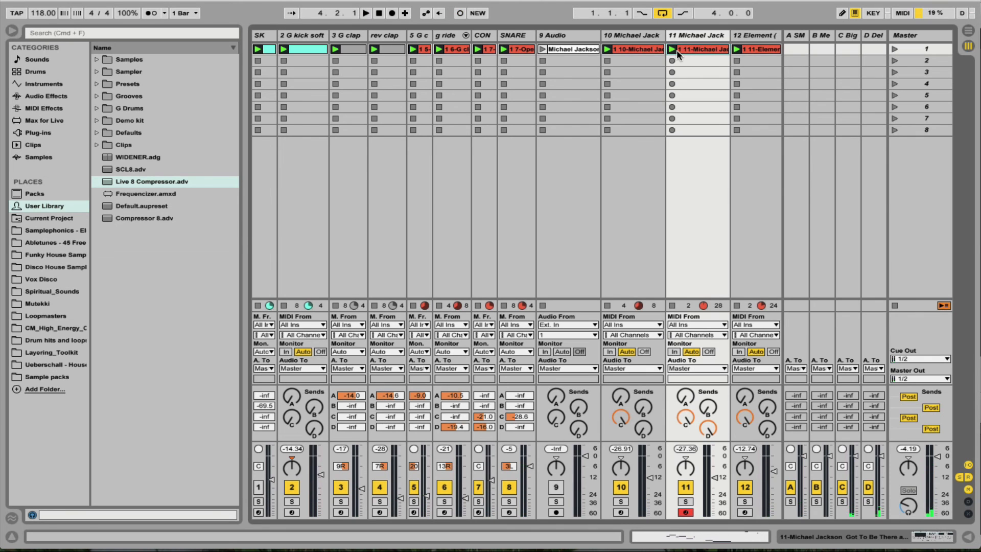
Move the new vocal clip's start and loop start to 2.1.1 and audition it with the beat.
double_click(677, 52)
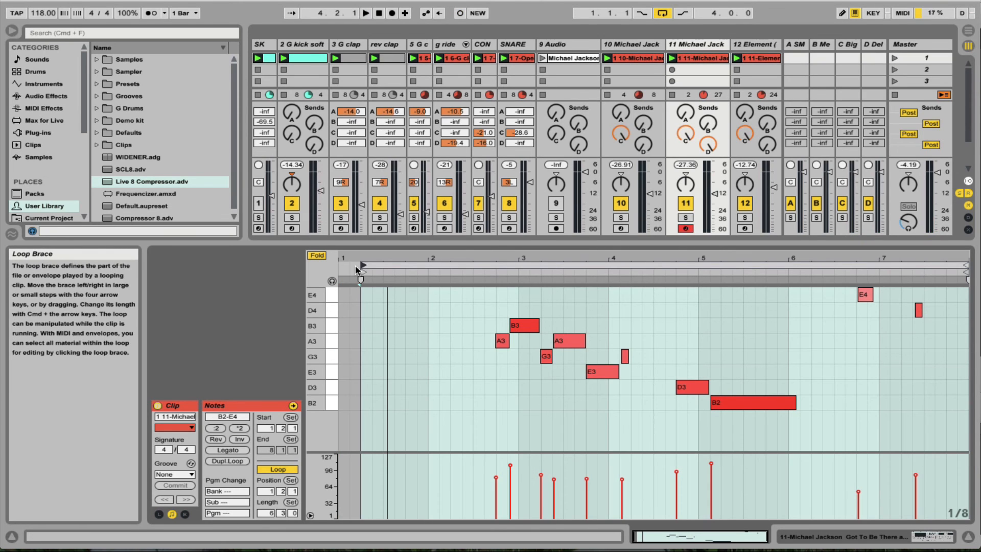
mouse_move(360, 279)
left_mouse_down()
mouse_move(447, 281)
mouse_move(493, 294)
mouse_move(432, 294)
left_mouse_up()
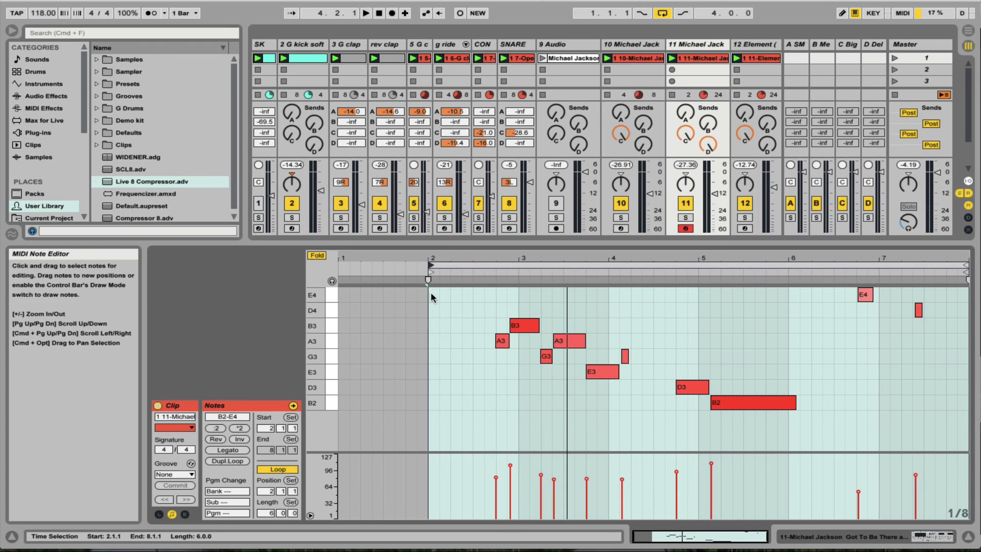
key("space")
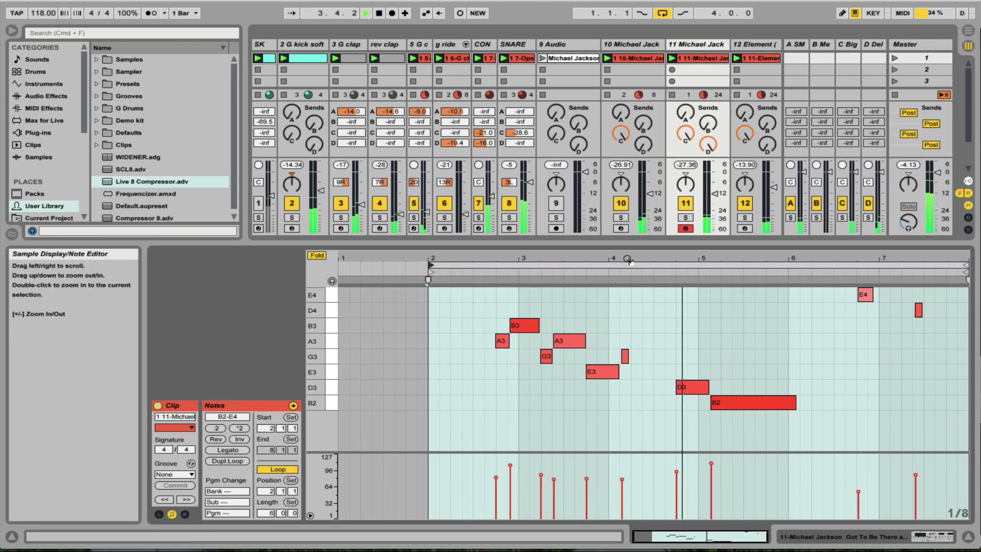
Lower the C-Bigverb and D-Delay sends on the second Michael Jackson track and play the loop.
left_click_drag(632, 244, 637, 332)
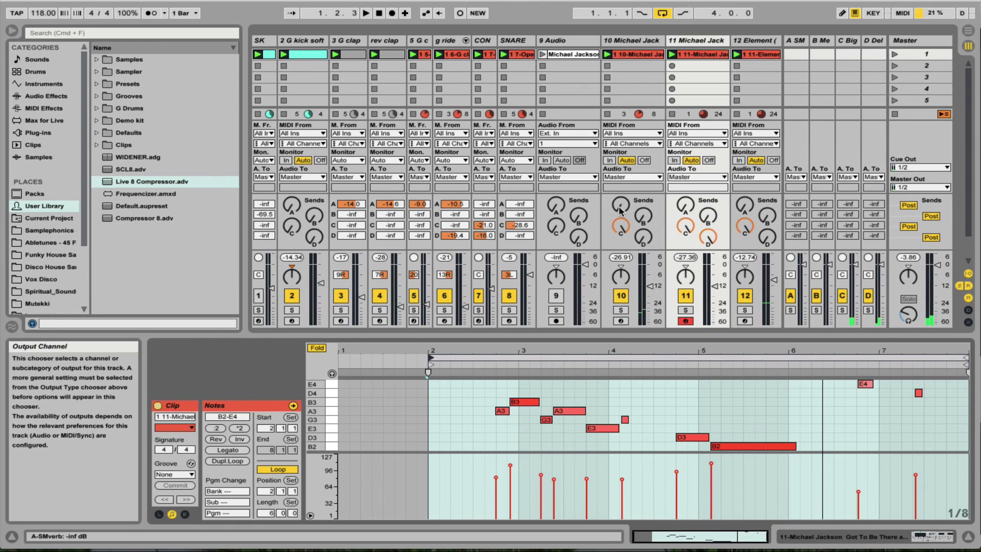
left_click(685, 226)
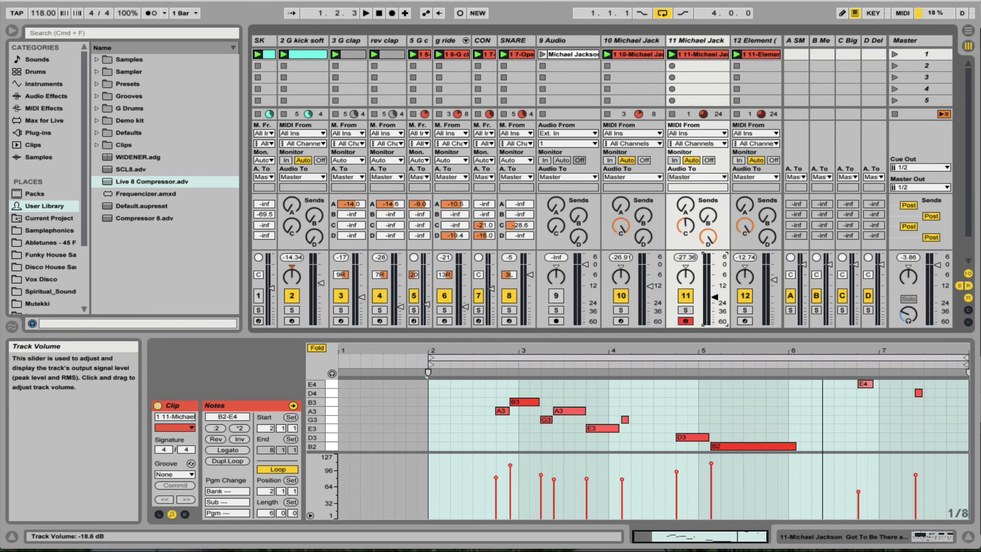
left_click(708, 236)
key("space")
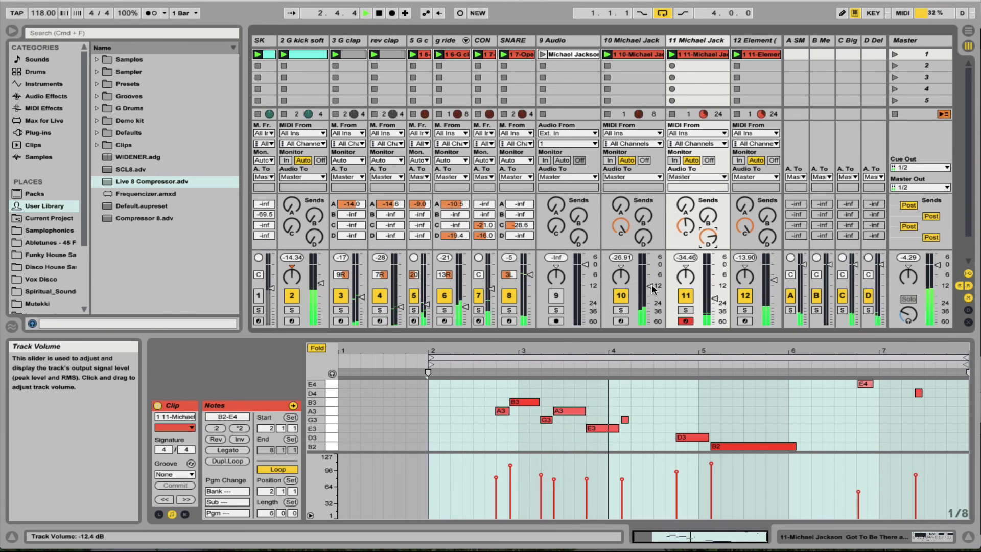
Set the first vocal track's volume to -17.0 dB and the second's to -15.0 dB, raising the second's C-Bigverb send.
mouse_move(651, 287)
left_mouse_down()
mouse_move(650, 270)
mouse_move(650, 293)
left_mouse_up()
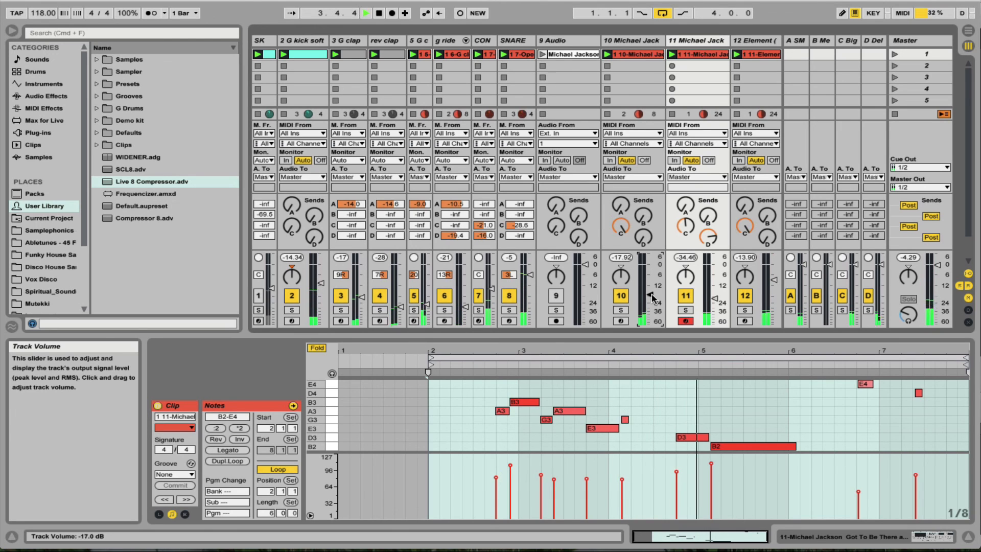
left_click_drag(714, 298, 714, 285)
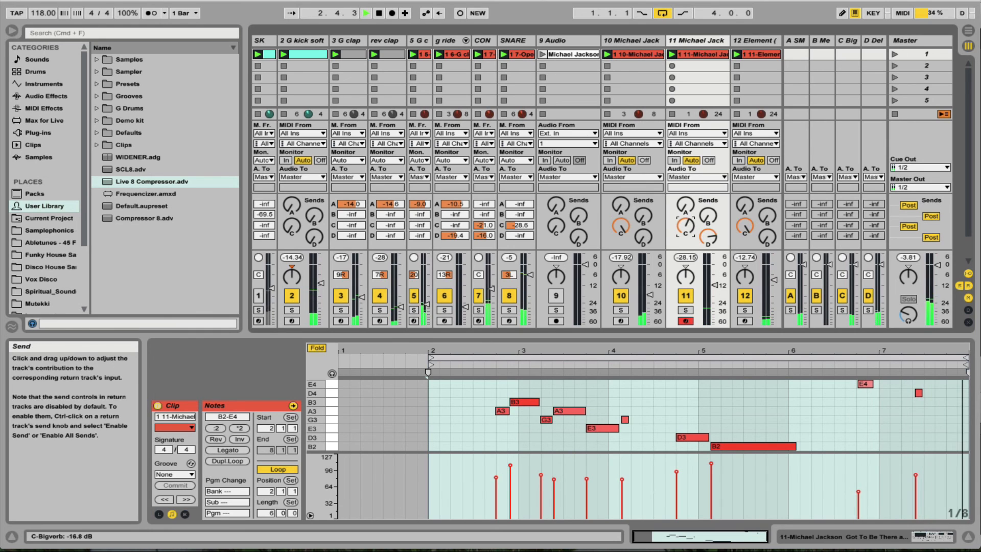
left_click_drag(689, 227, 689, 219)
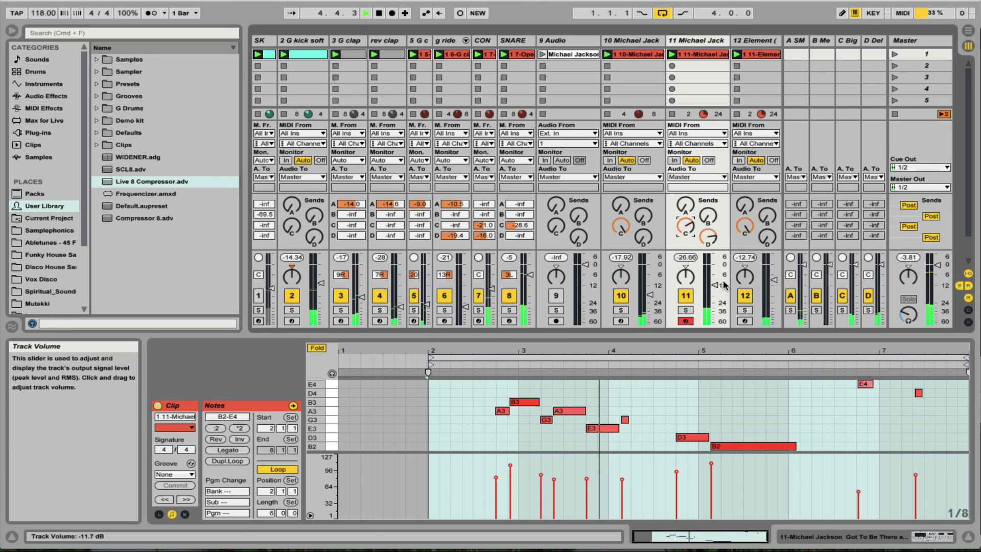
left_click_drag(715, 285, 715, 291)
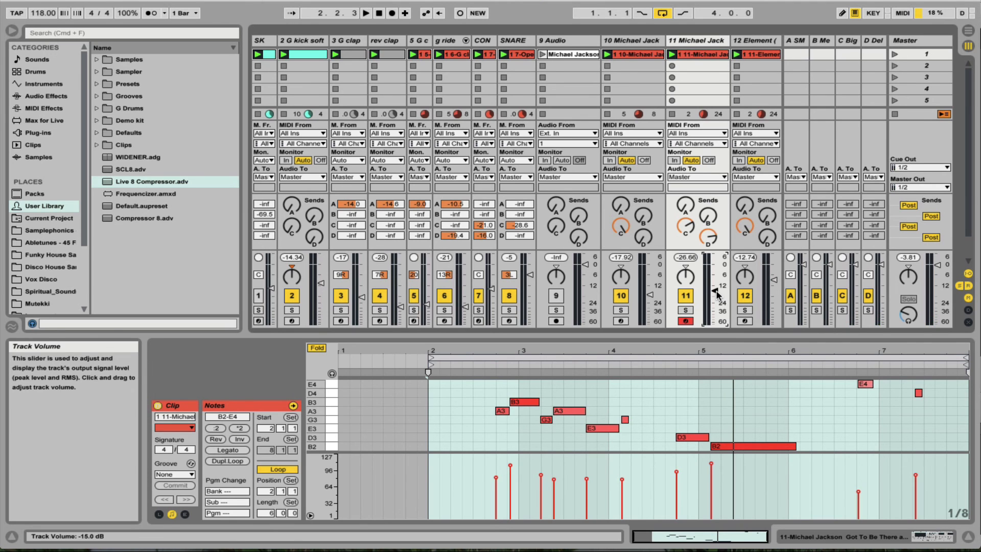
Add a MIDI track with Operator and enable its pitch envelope at 100 % with a +31 st peak and 40.3 ms decay.
key("super+shift+t")
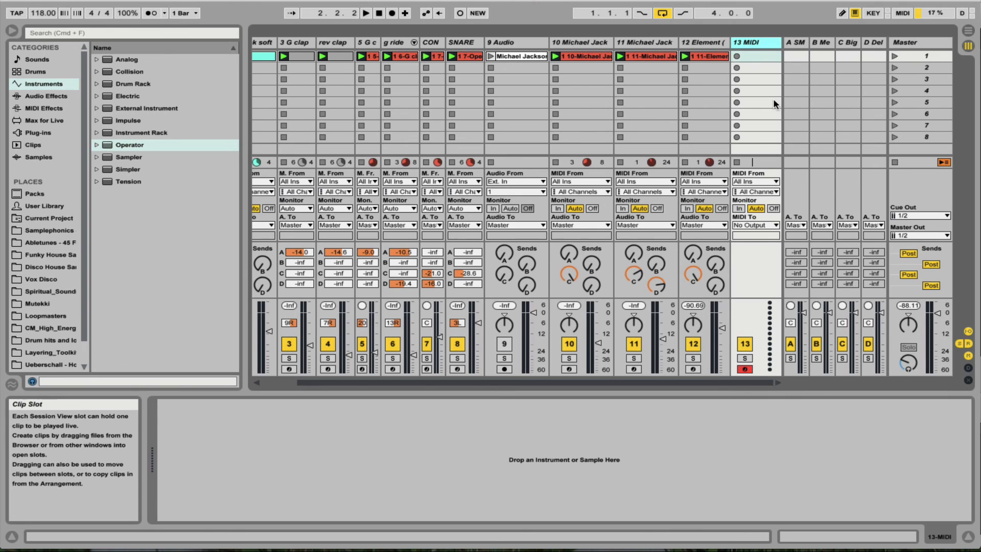
left_click_drag(136, 147, 523, 456)
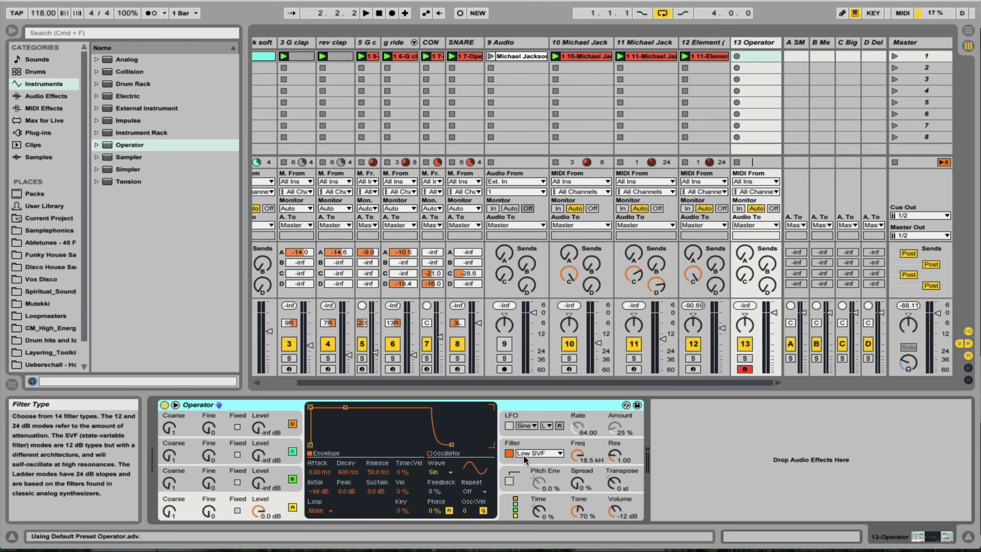
left_click(509, 480)
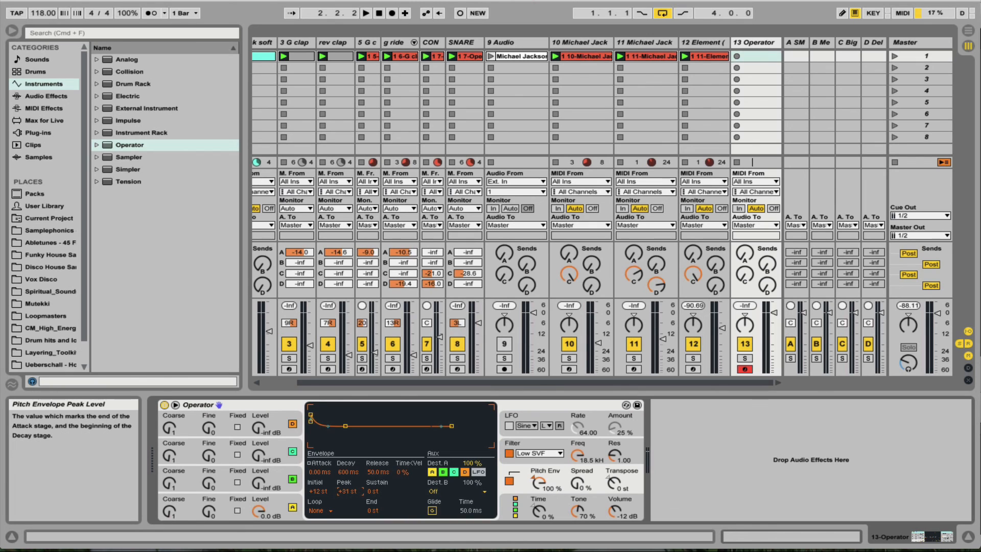
left_click(348, 471)
key("a")
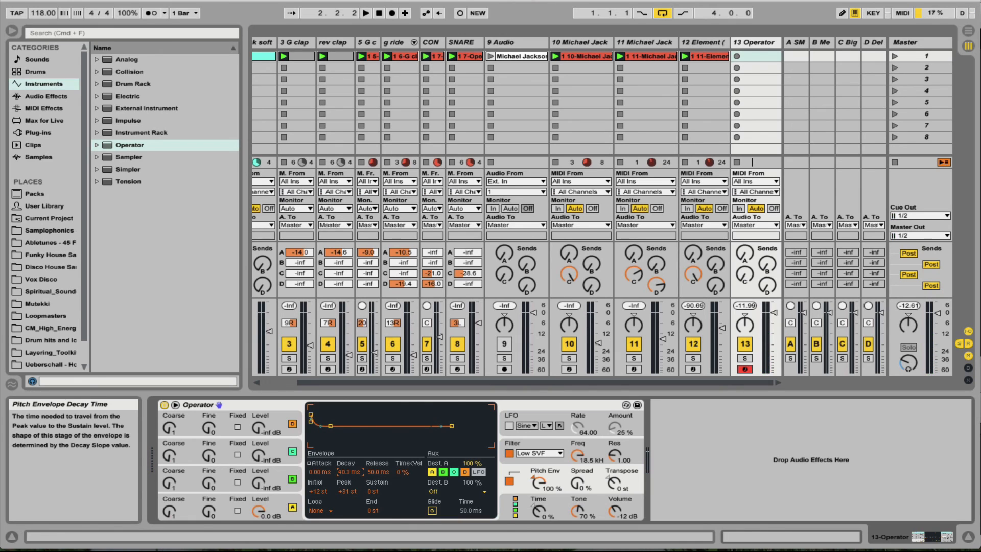
key("a")
Set oscillator A's volume envelope to 1.24 s decay and -inf dB sustain, and audition the sound over the beat.
left_click(289, 502)
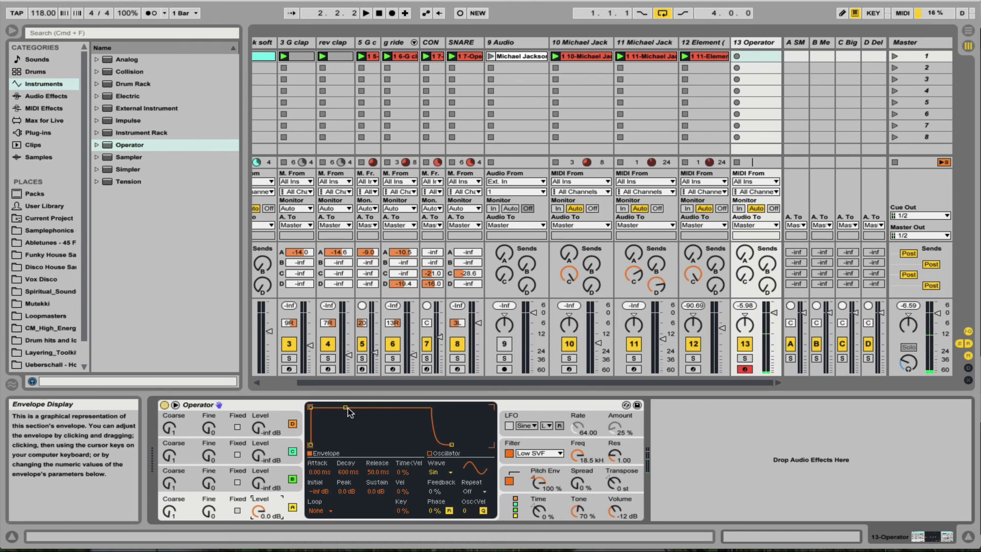
left_click_drag(346, 407, 352, 444)
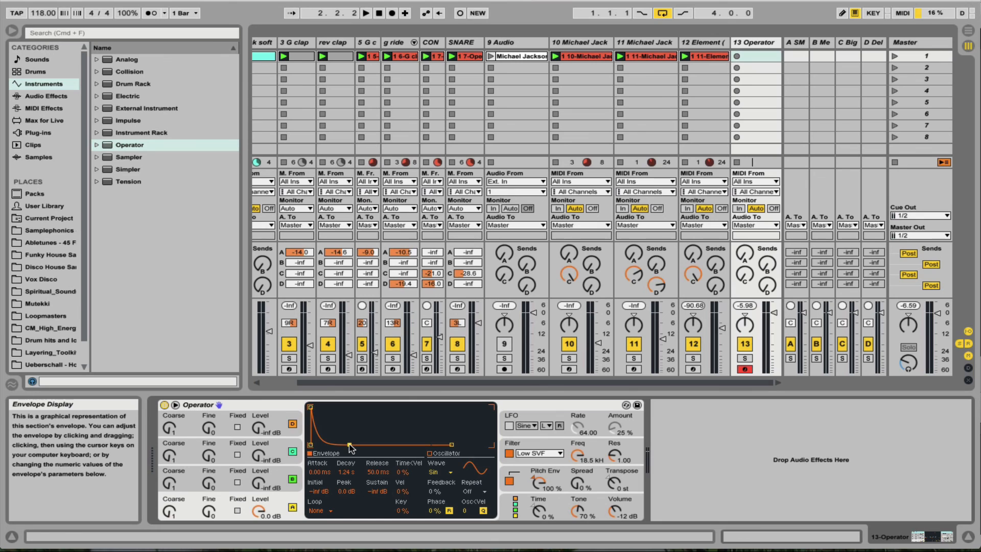
key("space")
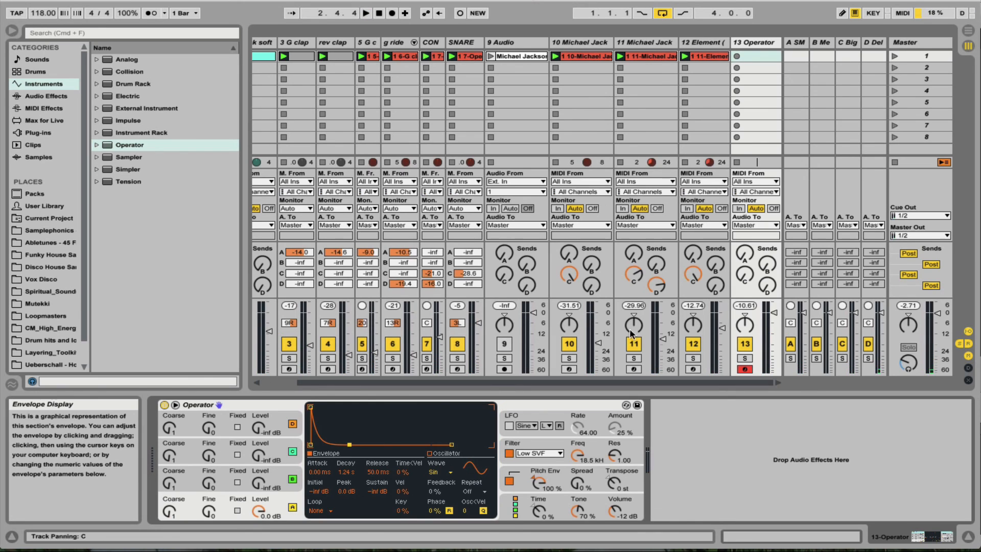
Record a bass clip in the Operator track's first slot and show its notes folded in an enlarged note editor.
left_click(736, 56)
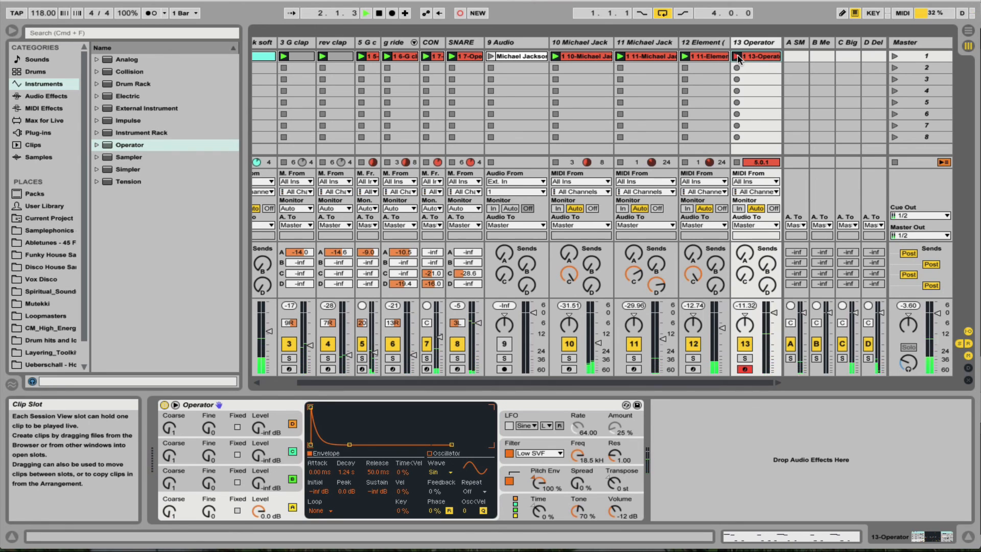
left_click(737, 56)
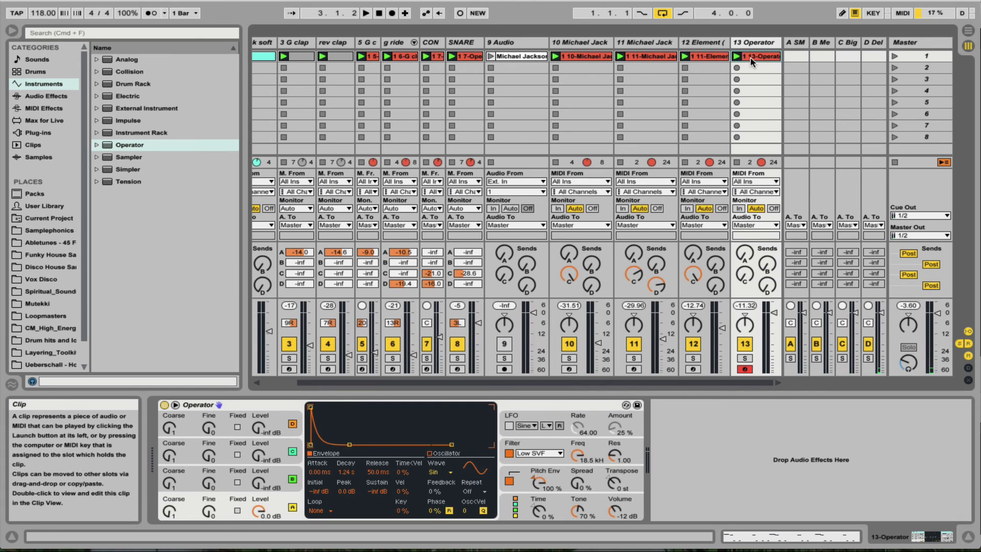
double_click(750, 57)
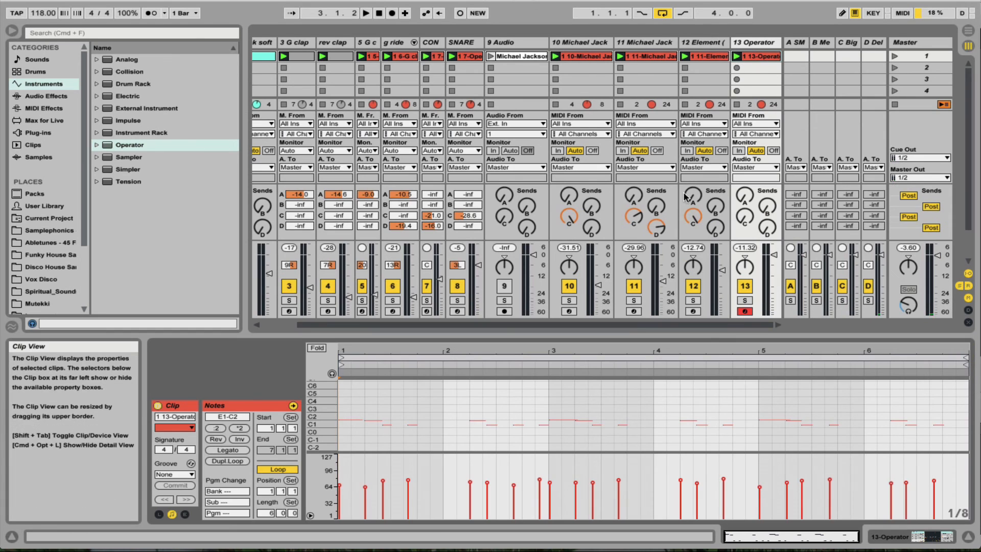
left_click(321, 353)
left_click_drag(449, 332, 465, 171)
Nudge the two E1 notes in bar 1 and the first two E1 notes in bar 2 slightly earlier during playback.
key("space")
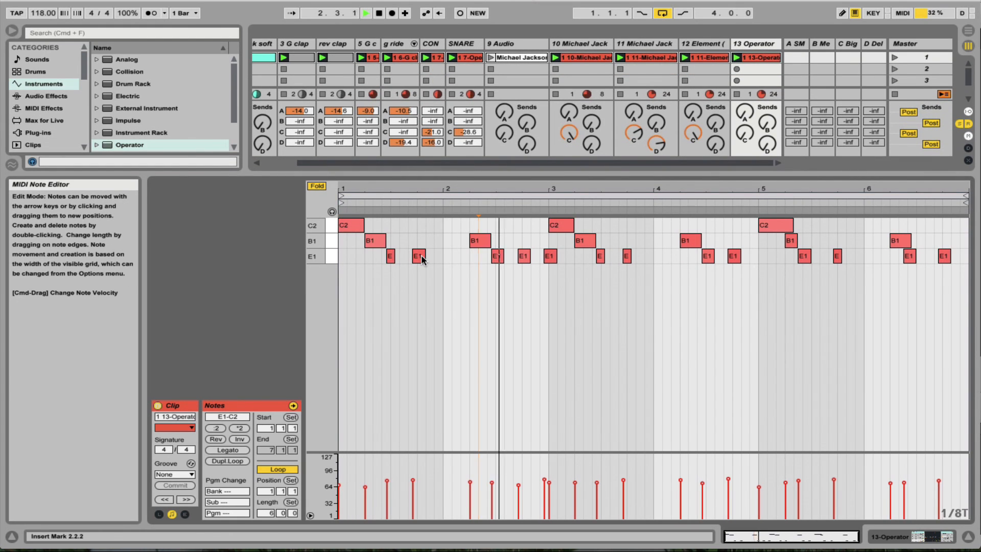
left_click(421, 255)
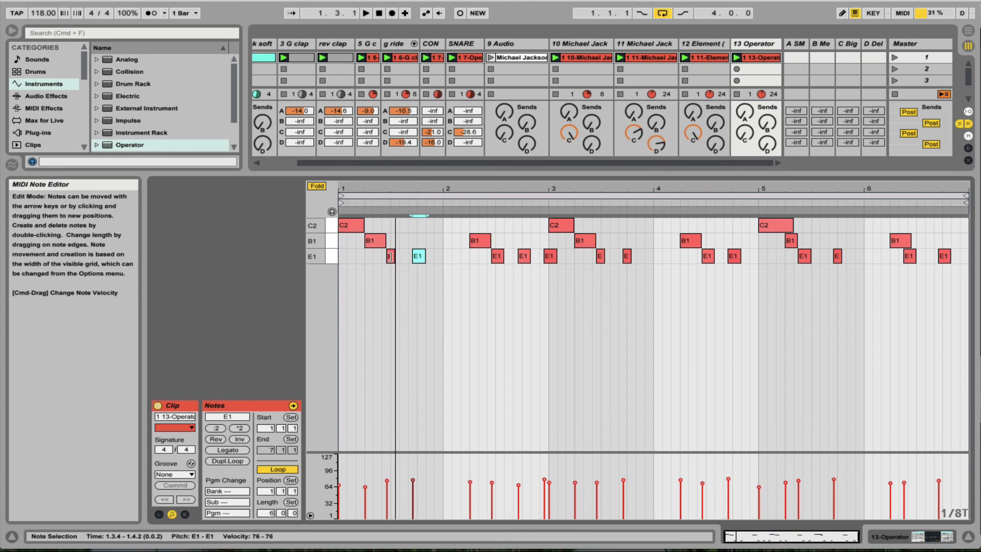
left_click_drag(390, 256, 386, 257)
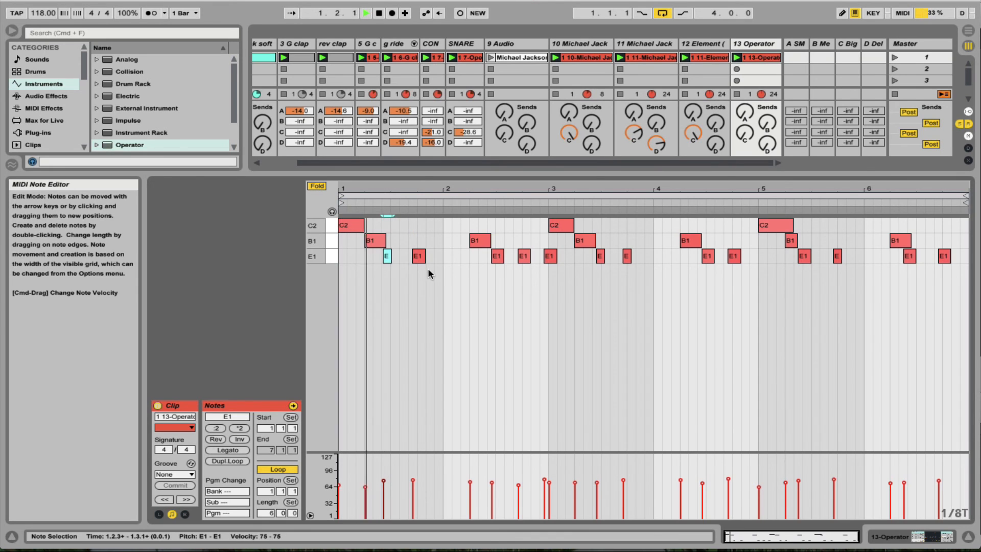
left_click(417, 257)
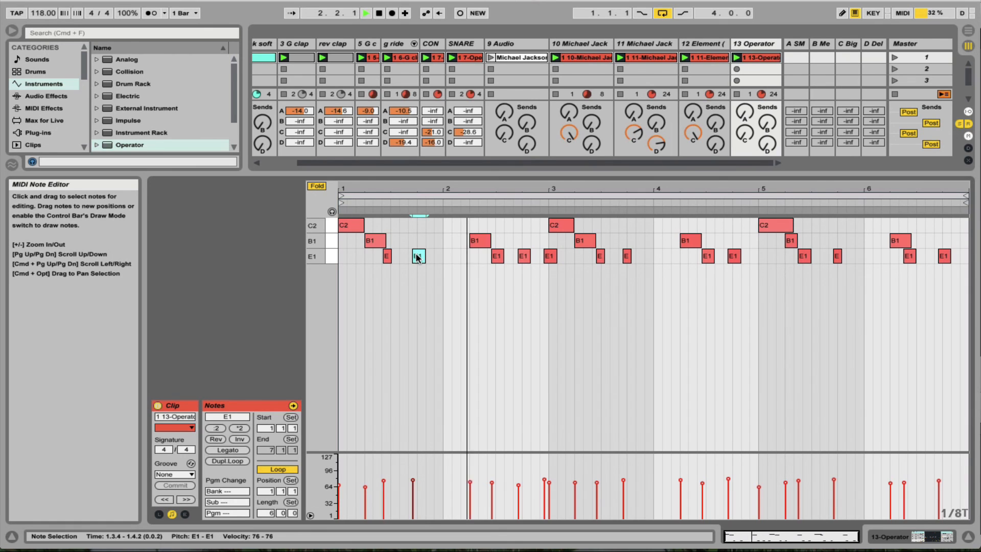
left_click_drag(417, 256, 413, 256)
left_click(497, 256)
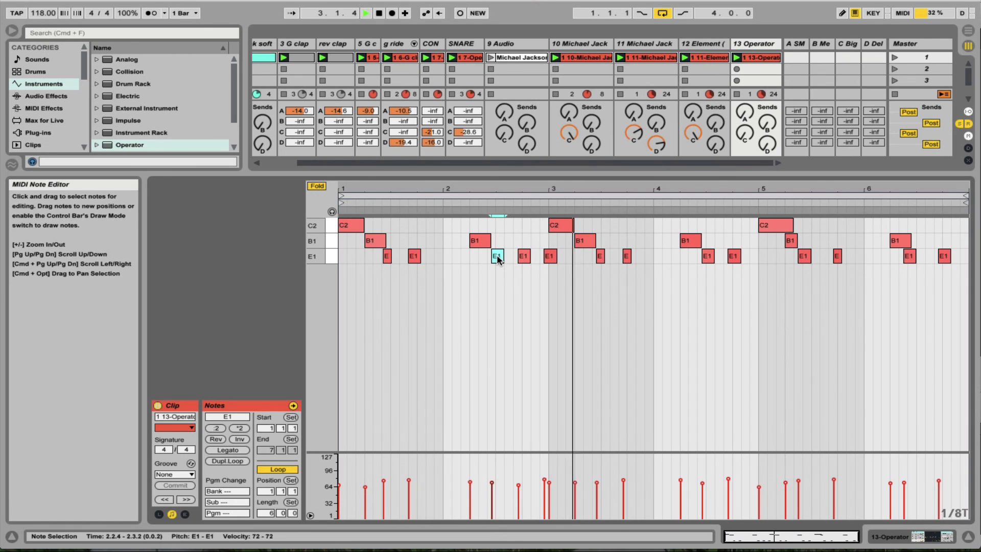
left_click_drag(497, 257, 494, 256)
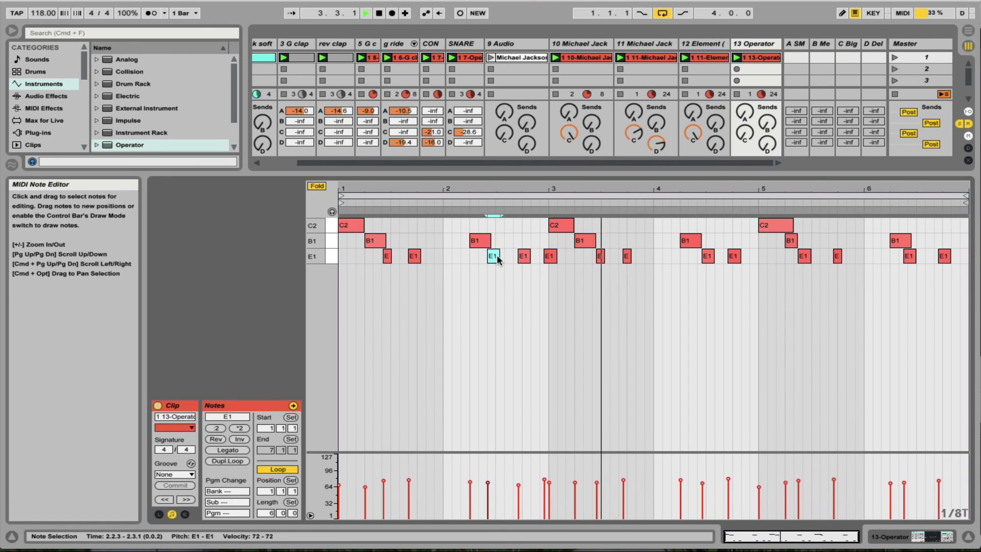
left_click(523, 257)
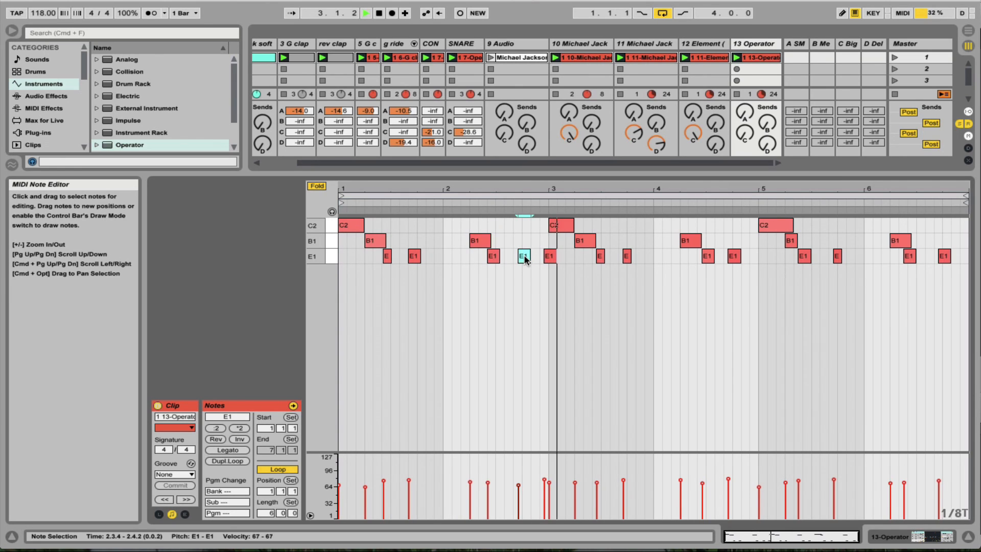
left_click_drag(524, 256, 519, 256)
left_click(496, 293)
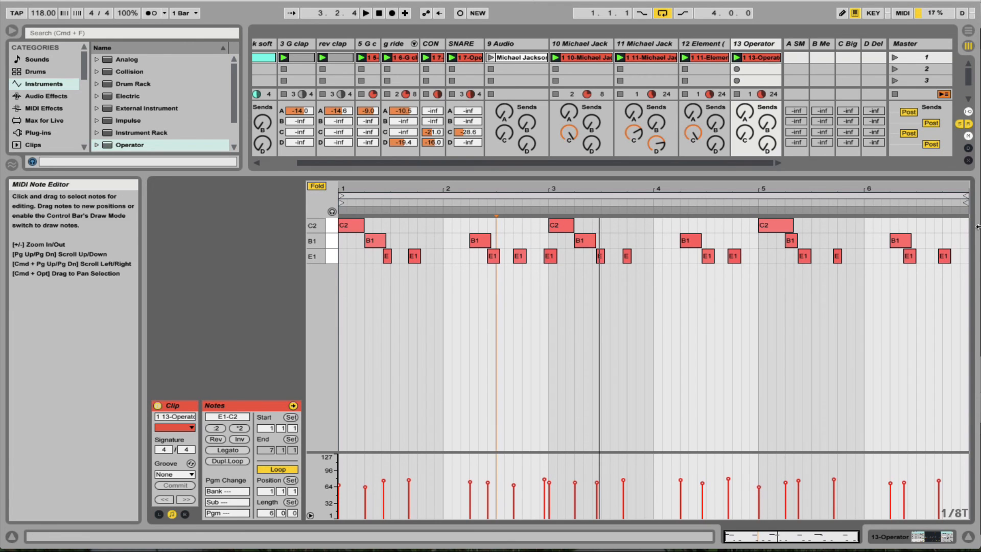
Delete all bass notes from bar 3 onward and shorten the last E1 note so it ends within bar 2.
left_click_drag(958, 225, 566, 313)
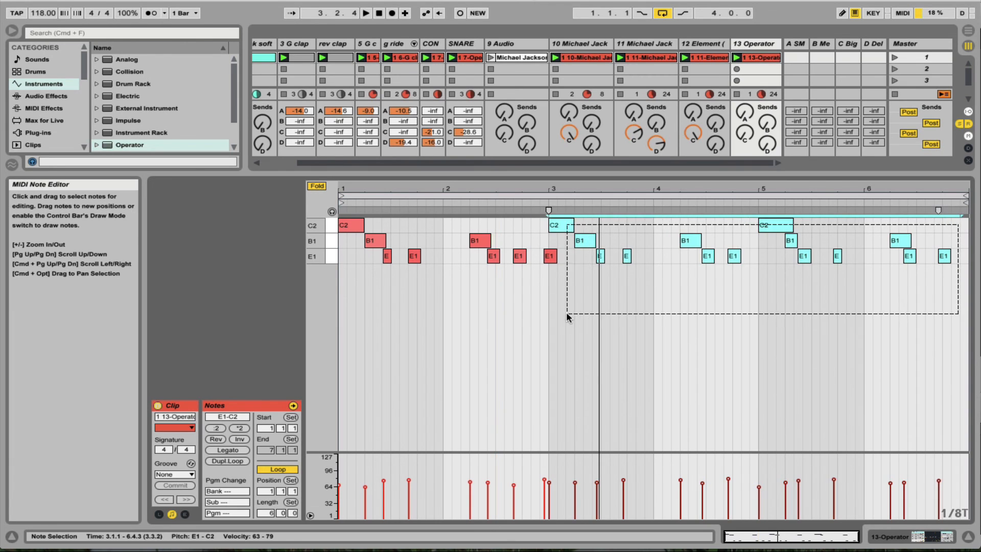
key("Delete")
left_click(555, 256)
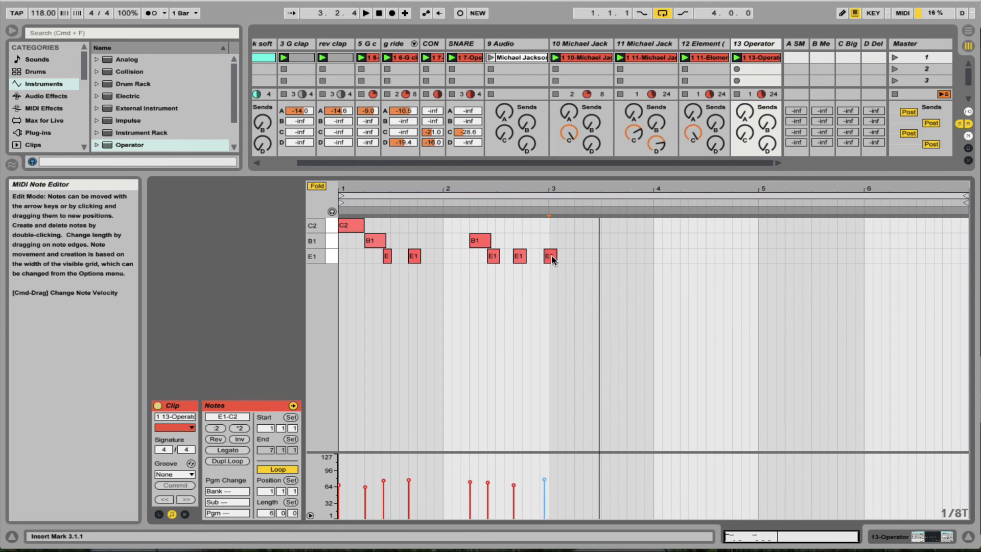
left_click_drag(556, 256, 547, 257)
Duplicate the two-bar bass pattern twice to fill bars 3 to 6, and play it briefly.
left_click_drag(341, 320, 543, 211)
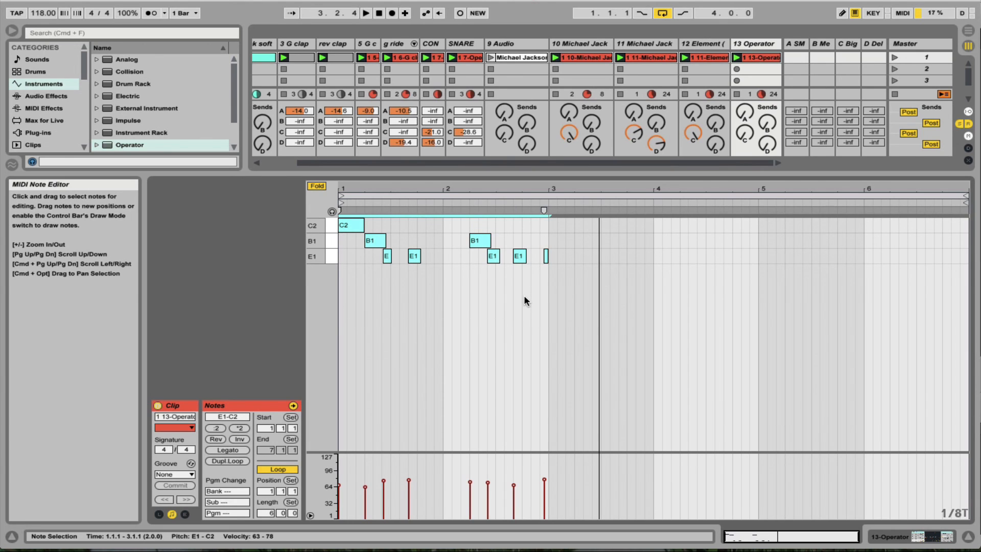
key("super+d")
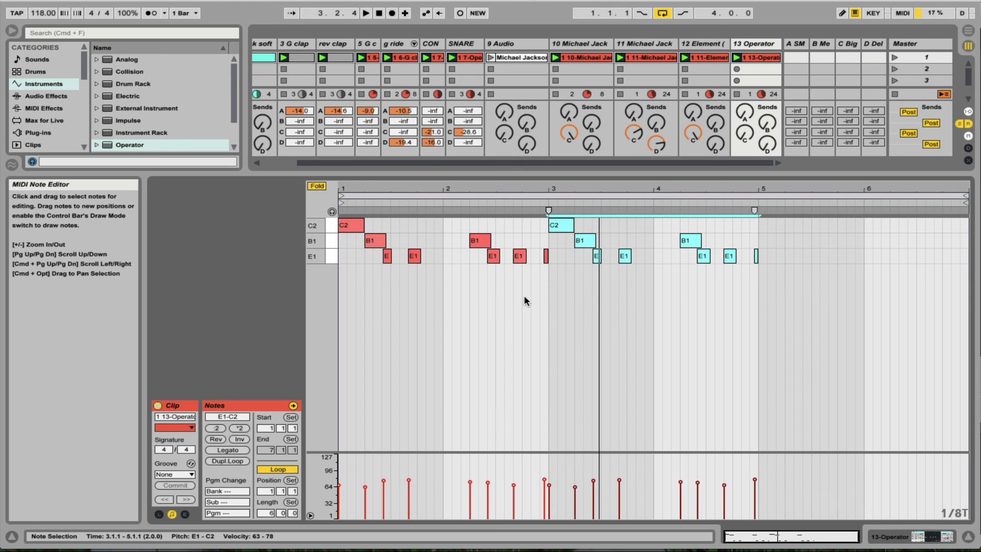
key("super+d")
key("space")
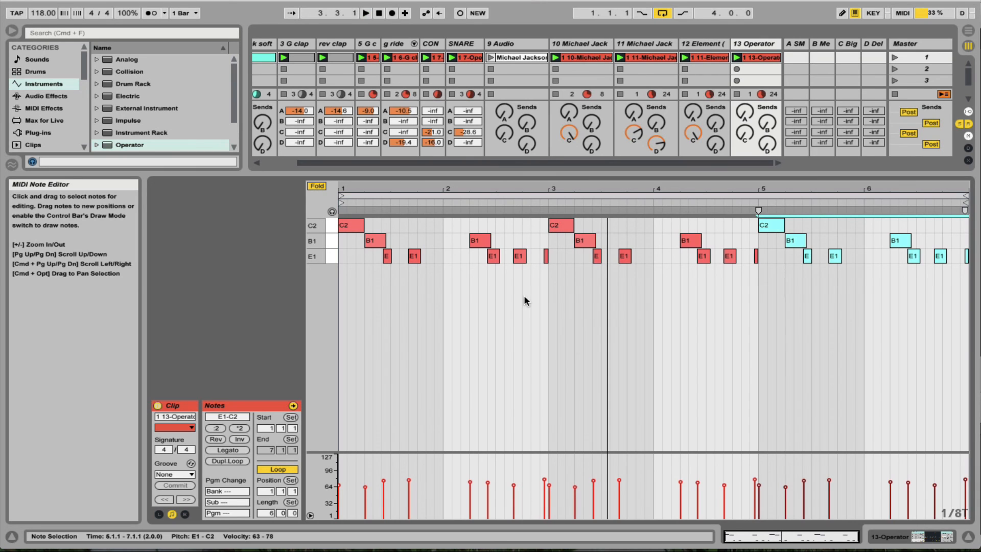
Delete the short E1 notes at the ends of bars 2, 4 and 6, and play the bassline.
left_click_drag(533, 245, 558, 263)
key("Delete")
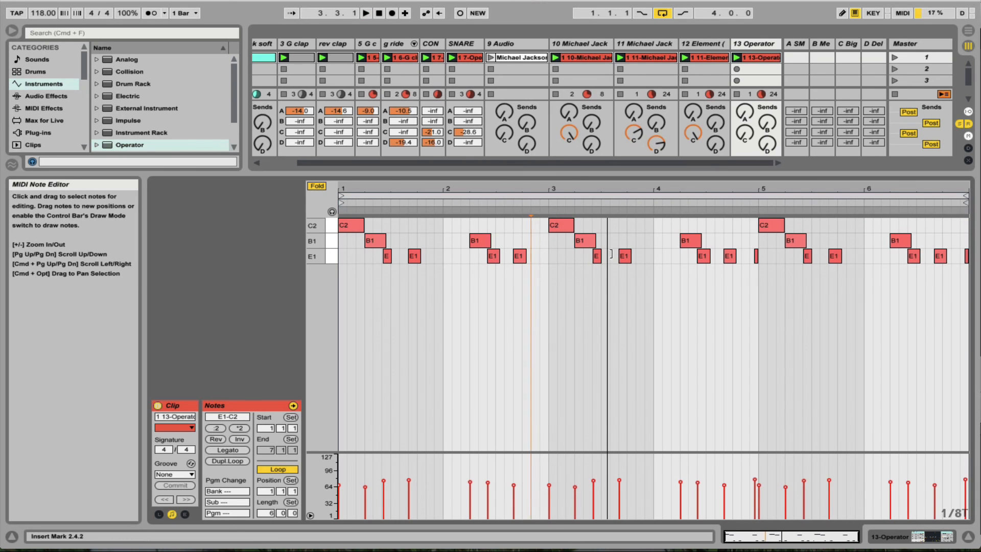
left_click_drag(757, 246, 795, 299)
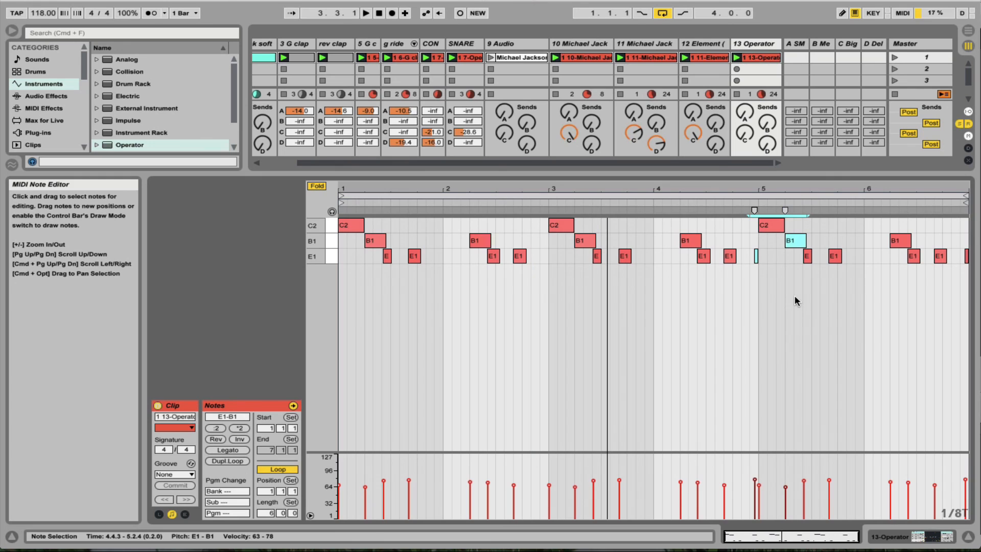
left_click(795, 296)
left_click_drag(771, 255, 744, 279)
key("Delete")
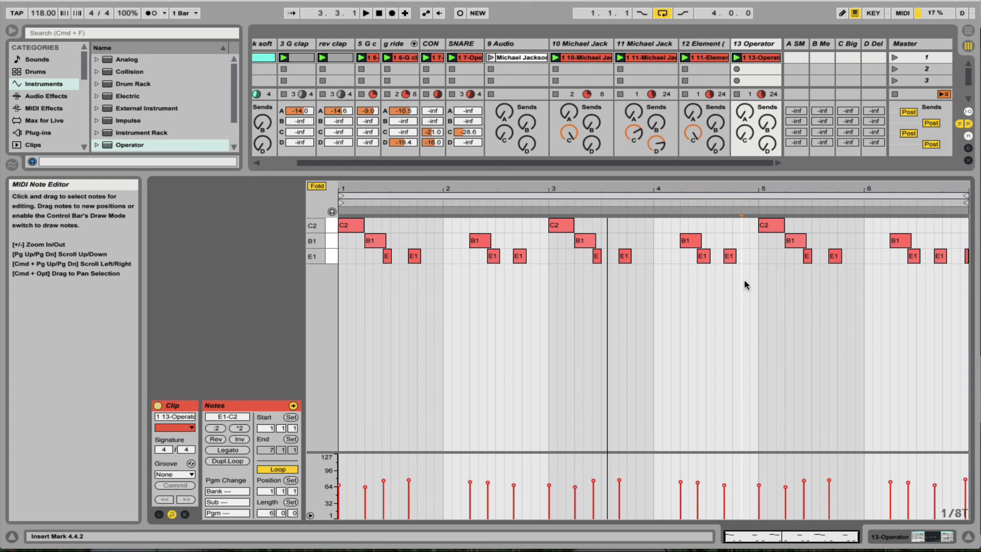
left_click_drag(956, 248, 969, 315)
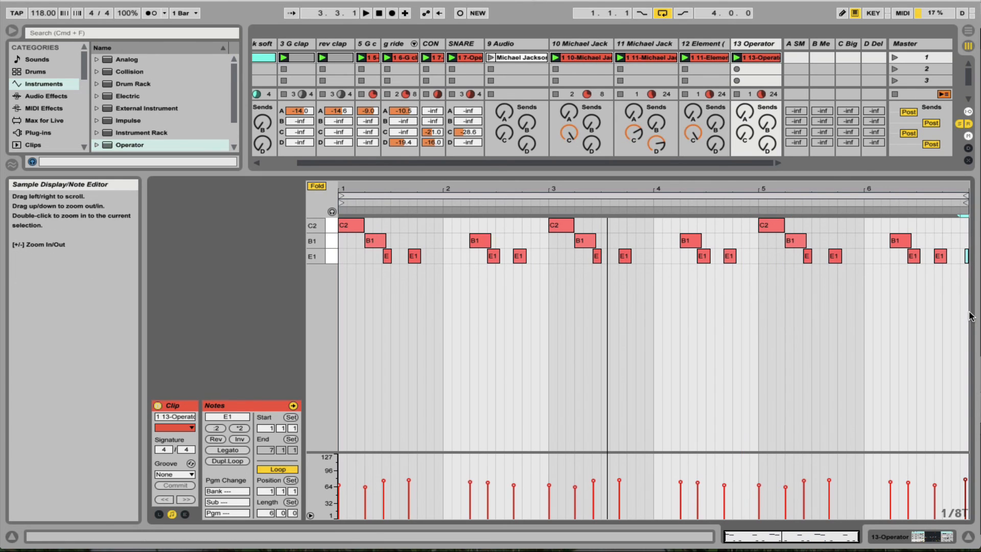
key("Delete")
key("space")
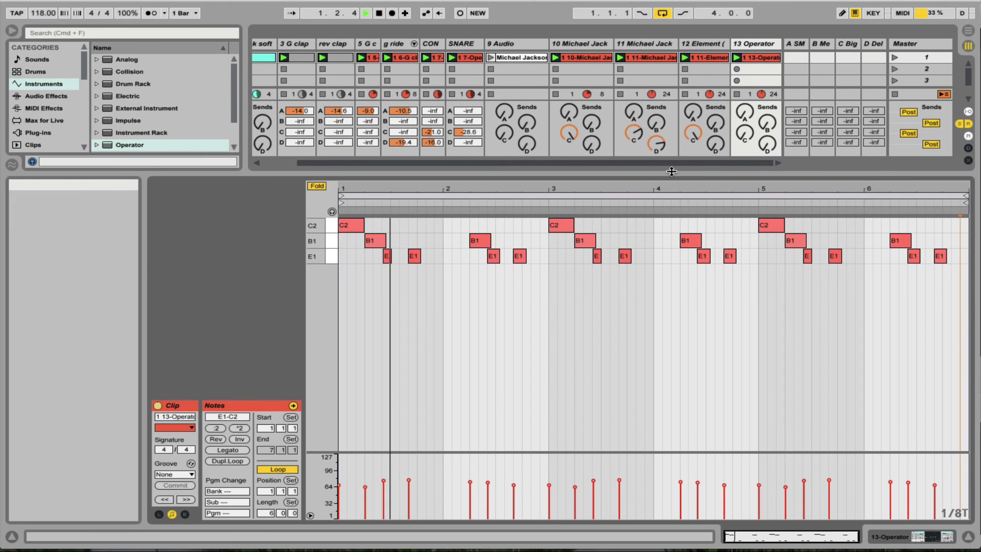
Return to the full mixer and lower the Operator track's volume while the beat plays.
key("super+alt+l")
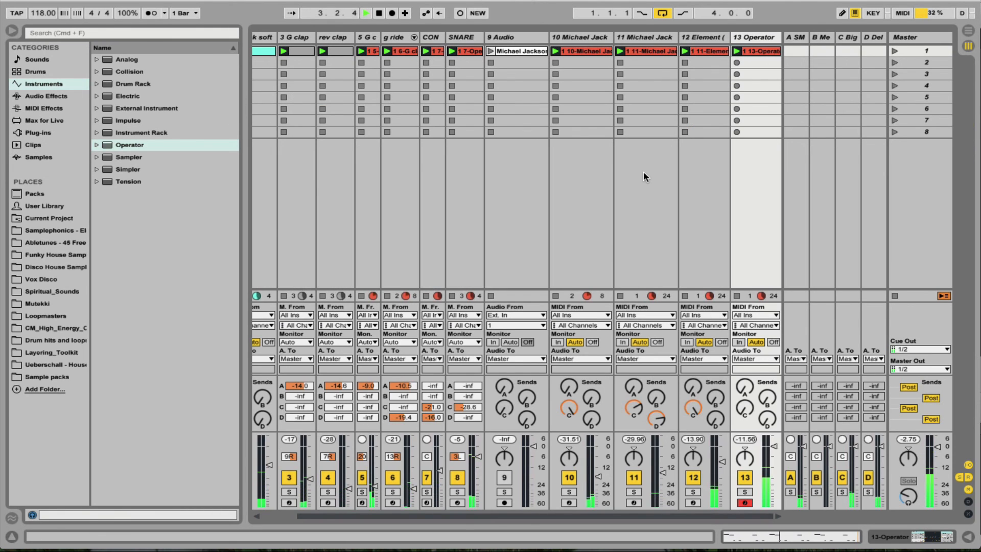
left_click_drag(773, 446, 775, 467)
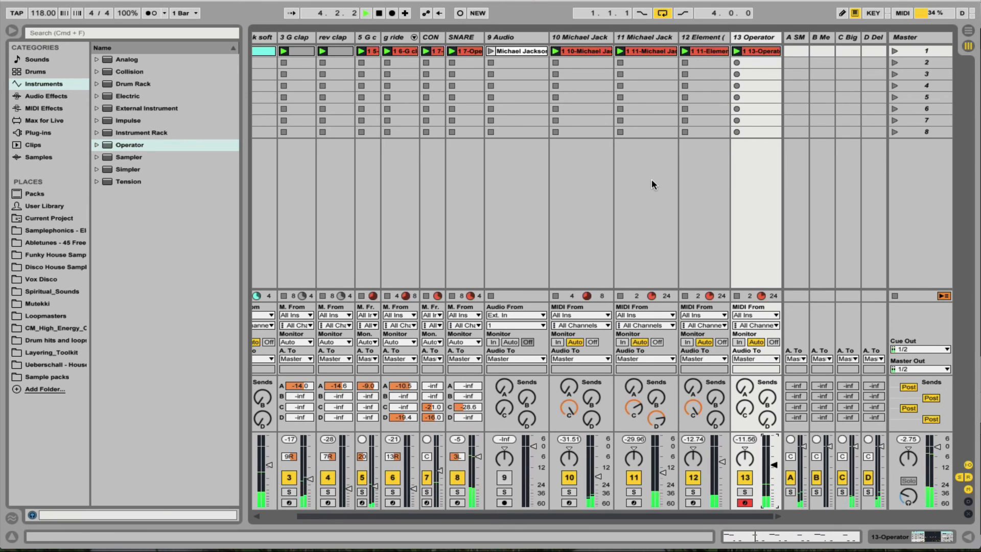
key("space")
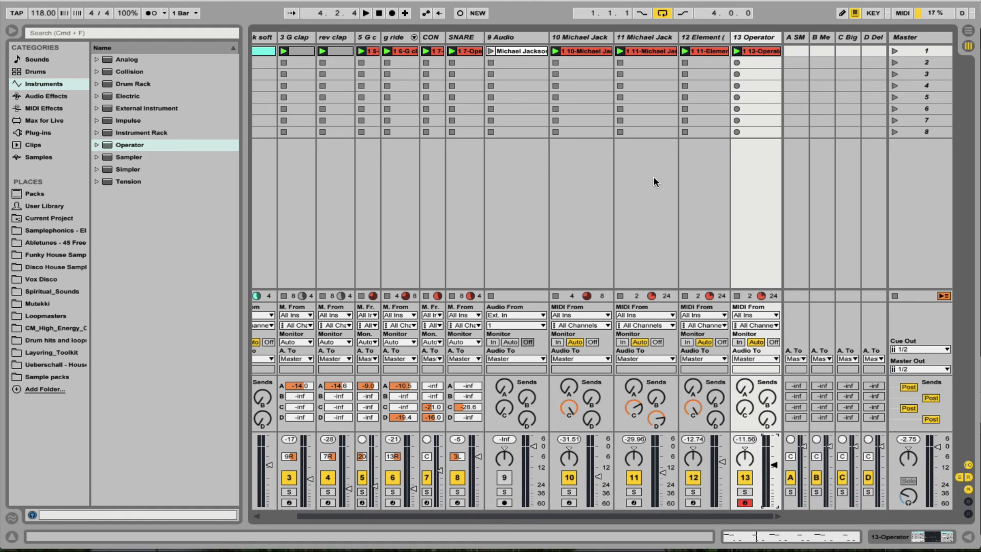
Rename the two Michael Jackson MIDI tracks as 1 and 2.
left_click(534, 39)
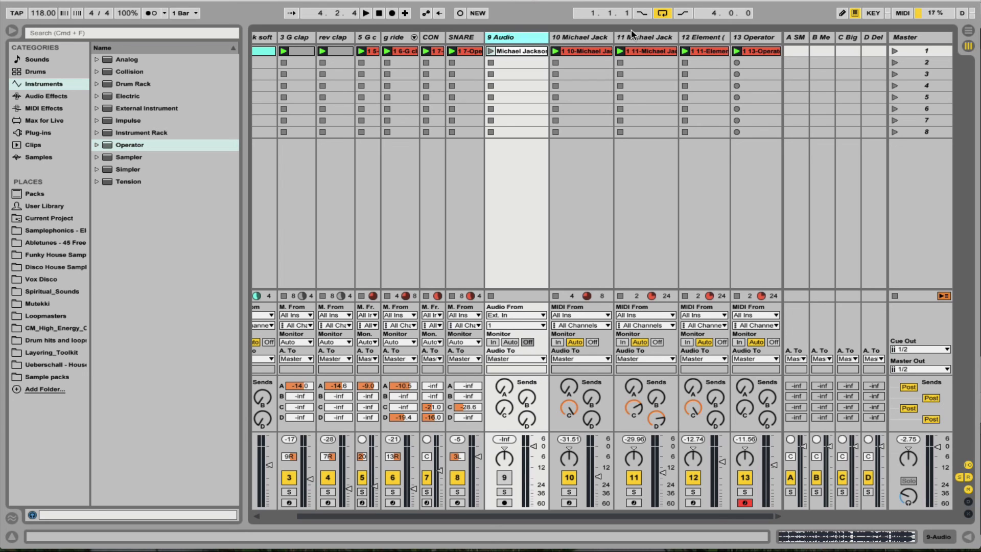
left_click(643, 37)
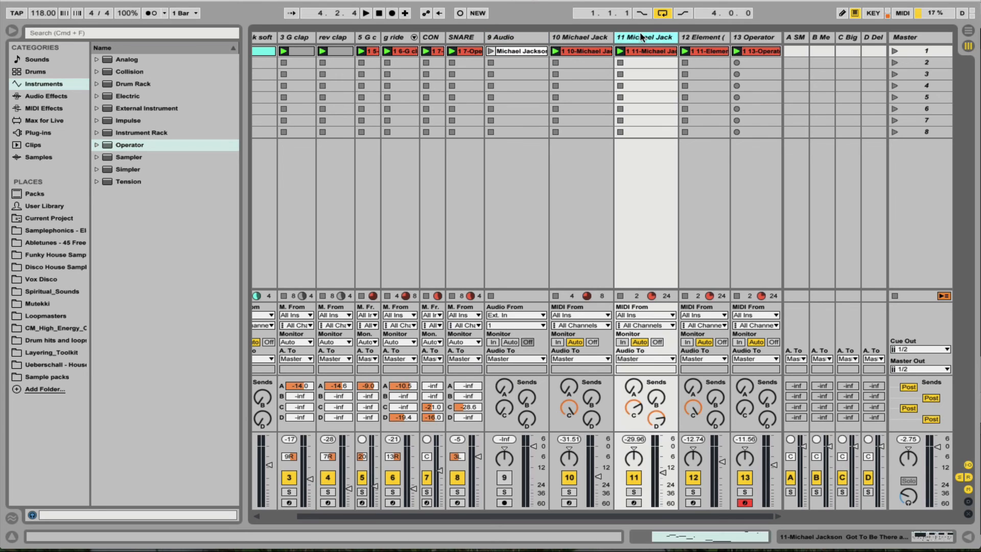
left_click(599, 39)
key("super+r")
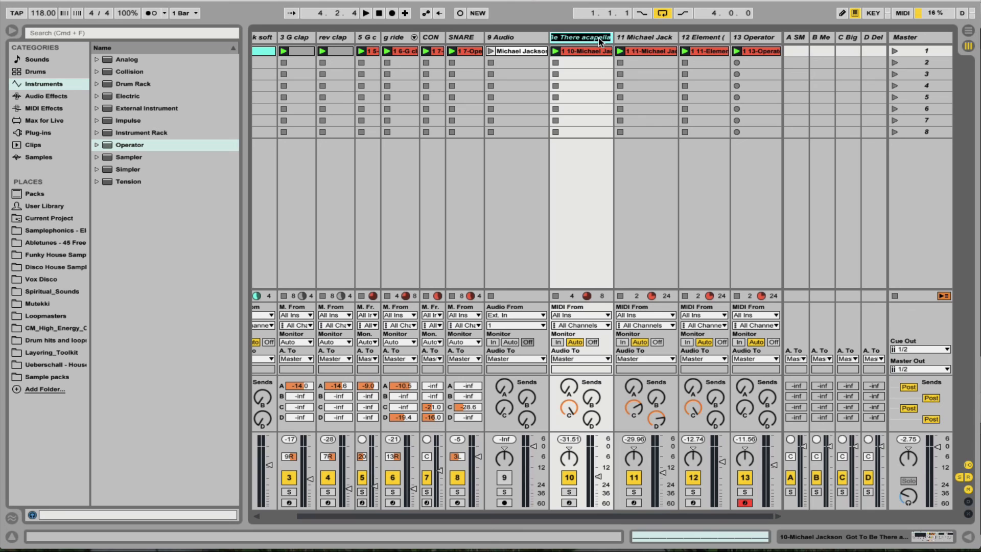
type("1")
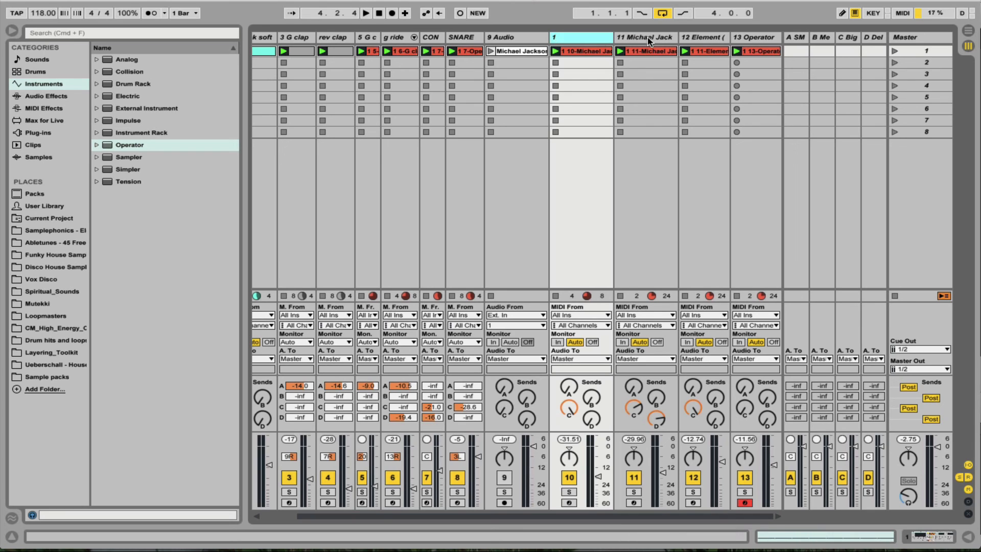
left_click(651, 39)
key("super+r")
type("2")
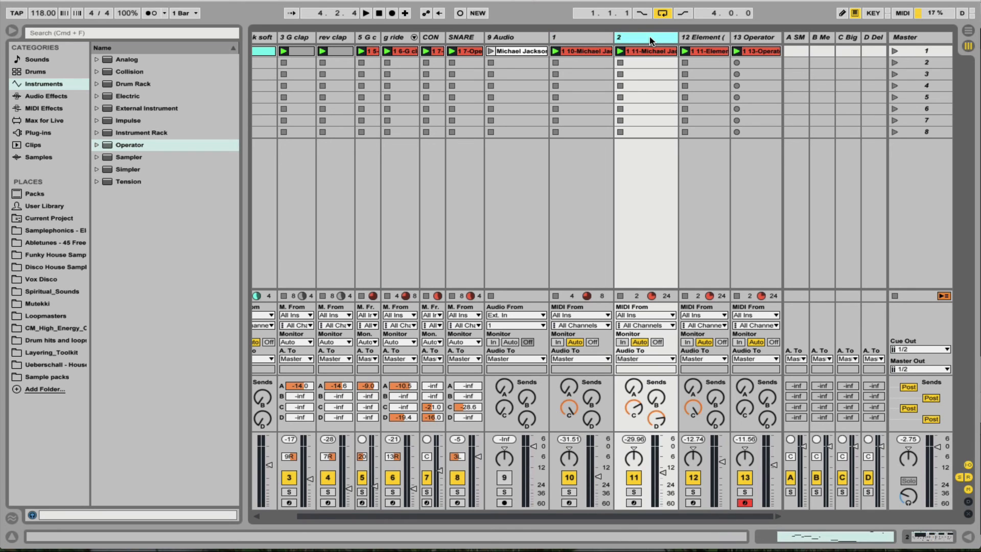
Duplicate track 2 as track 3 and reset the copy's C and D sends to -inf dB.
key("super+d")
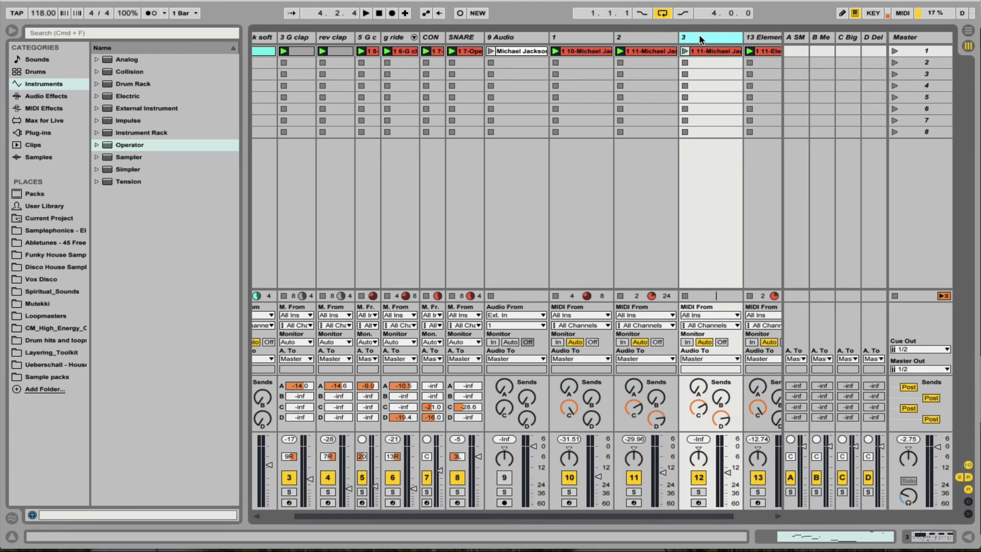
left_click(712, 420)
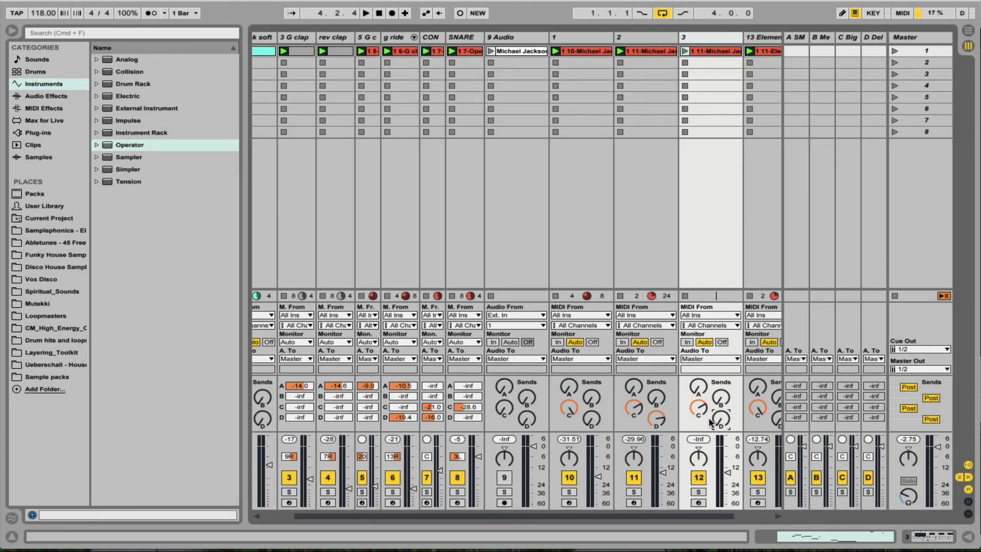
left_click(698, 407)
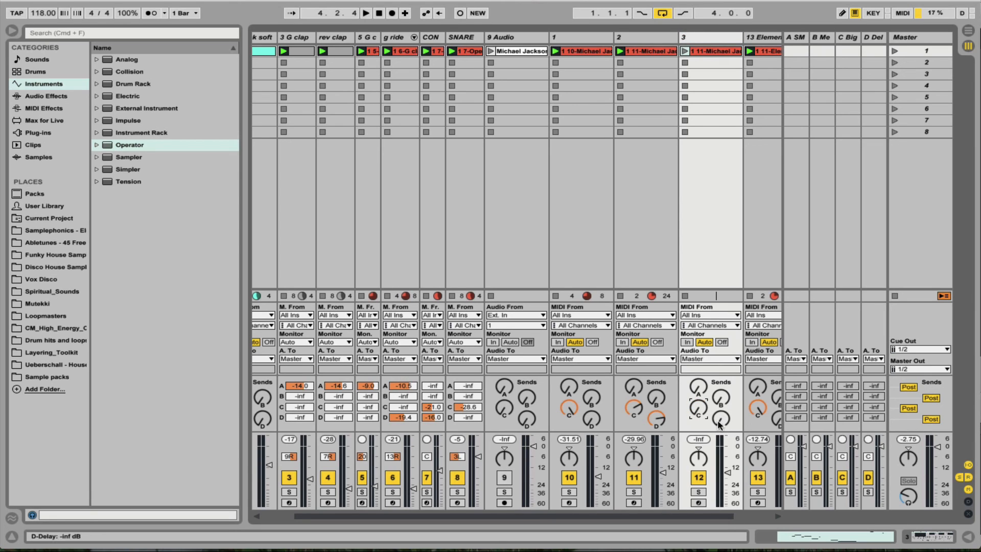
Open track 3's Sampler and, during playback, move the sample region to a vocal section starting near 5254681 and ending at 7116151.
left_click(712, 37)
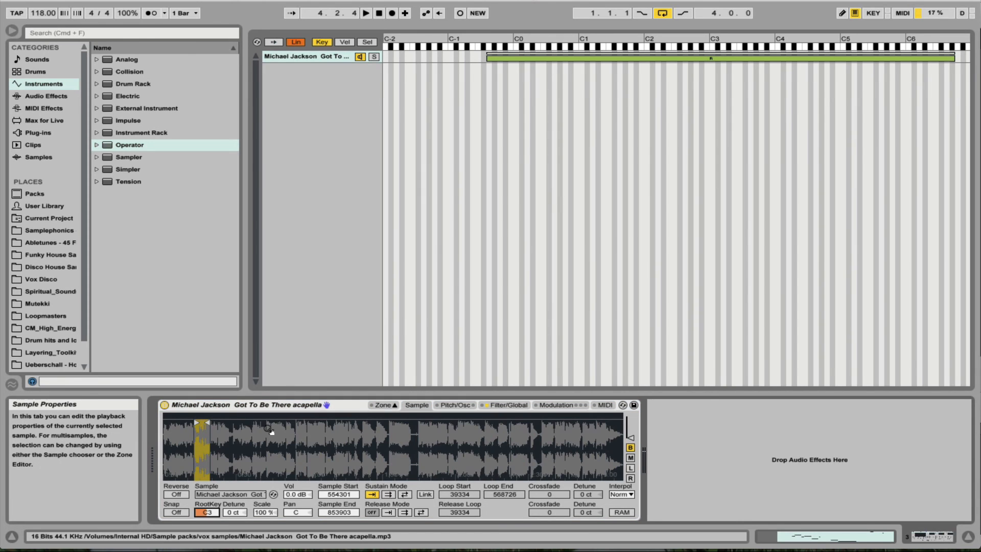
key("space")
left_click_drag(207, 422, 350, 448)
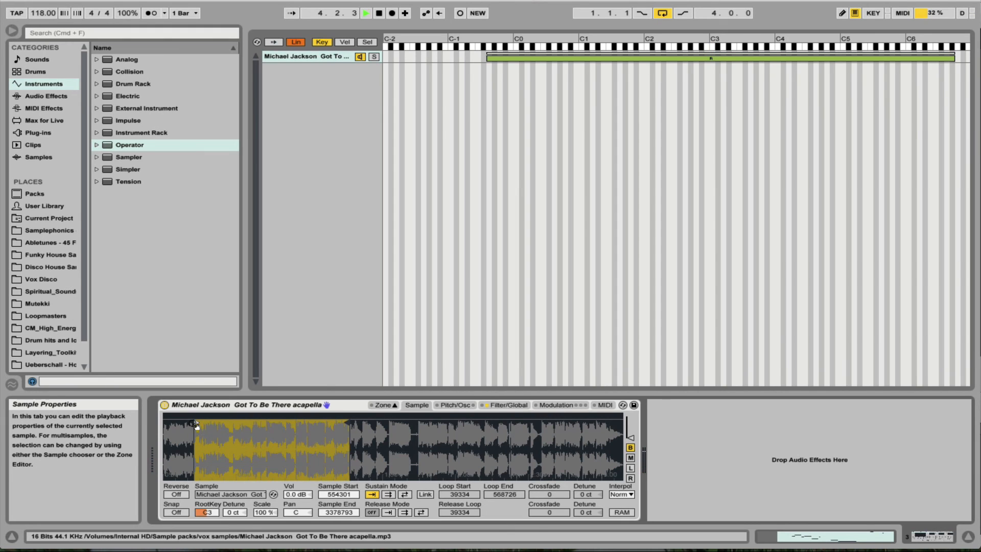
left_click_drag(196, 422, 285, 422)
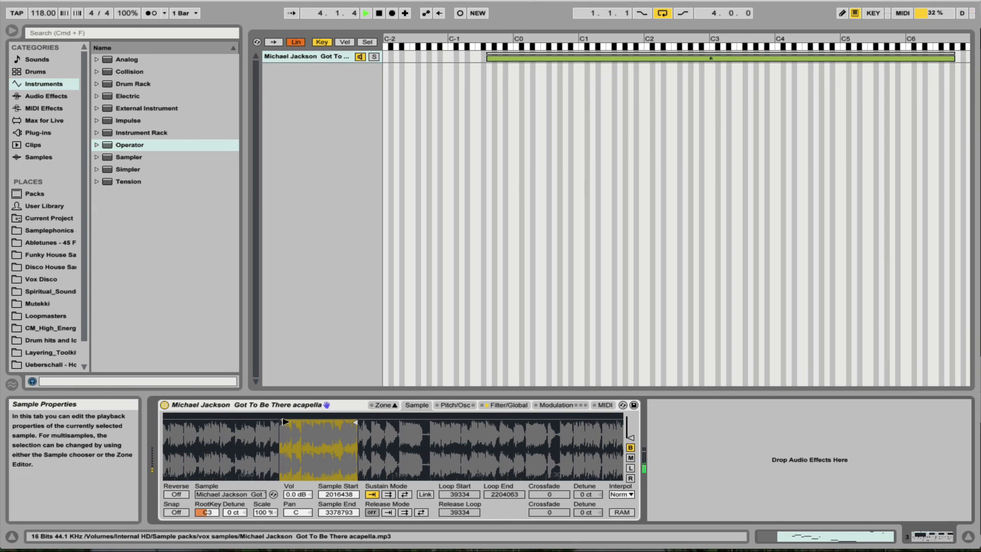
mouse_move(285, 422)
left_mouse_down()
mouse_move(492, 436)
mouse_move(467, 437)
left_mouse_up()
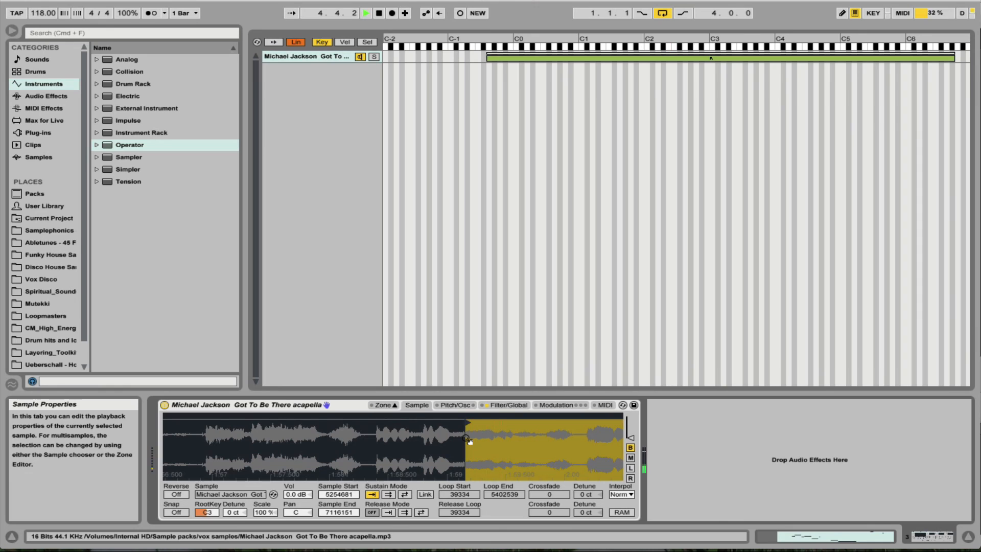
Refine the vocal's sample start to 5444066 while auditioning it against the beat.
key("space")
left_click_drag(472, 424, 596, 449)
key("space")
scroll(521, 451, "right", 10)
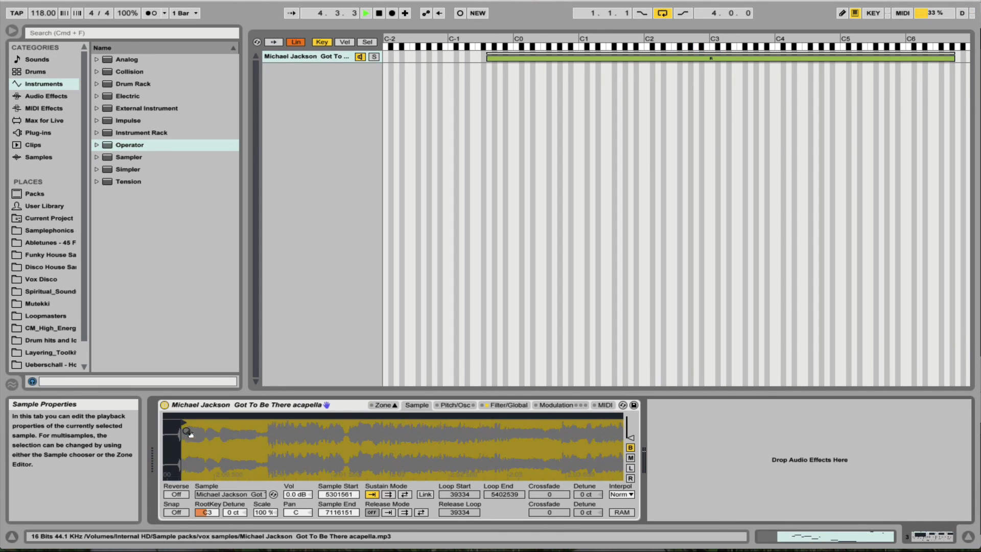
mouse_move(188, 432)
left_mouse_down()
mouse_move(302, 429)
mouse_move(360, 442)
left_mouse_up()
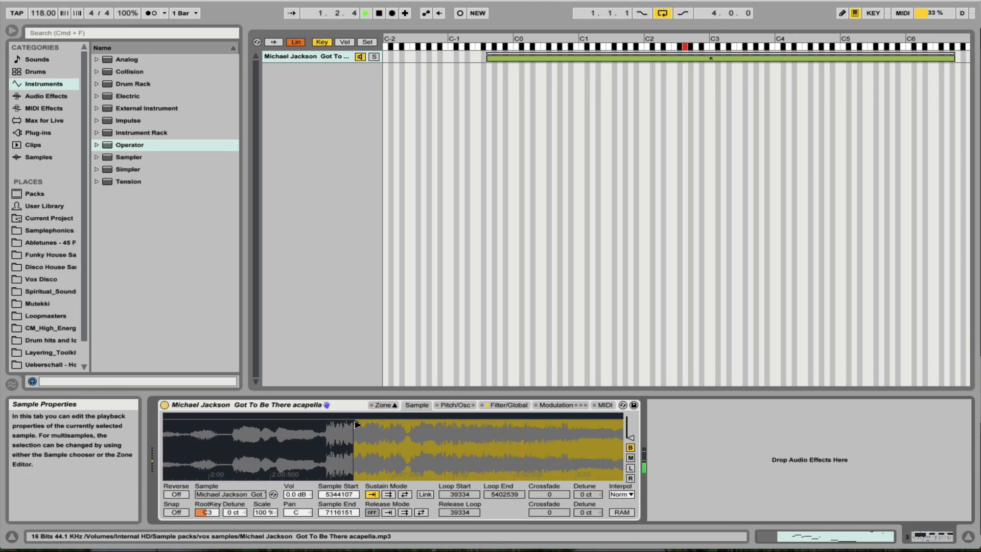
left_click_drag(357, 424, 358, 425)
mouse_move(358, 424)
left_mouse_down()
mouse_move(443, 443)
mouse_move(642, 457)
mouse_move(365, 451)
left_mouse_up()
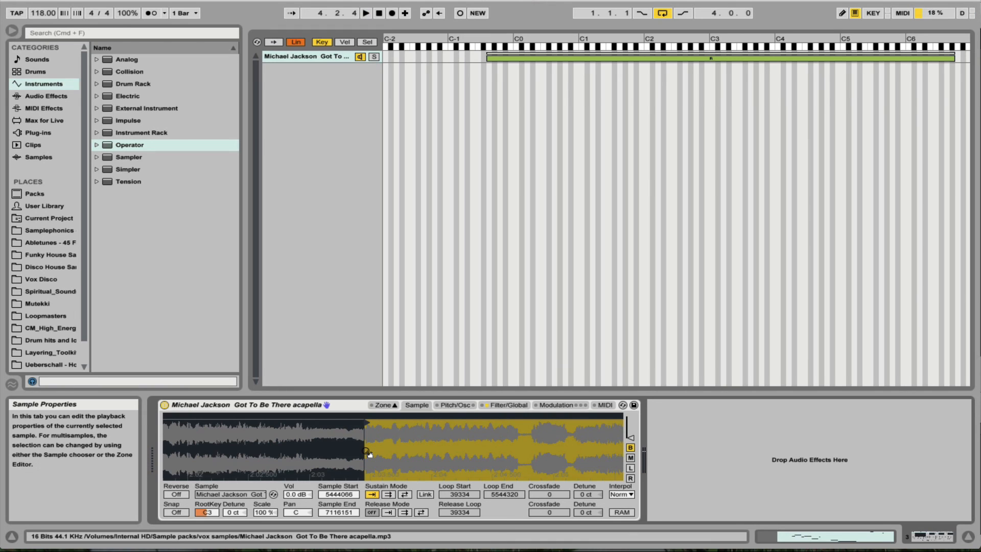
key("g")
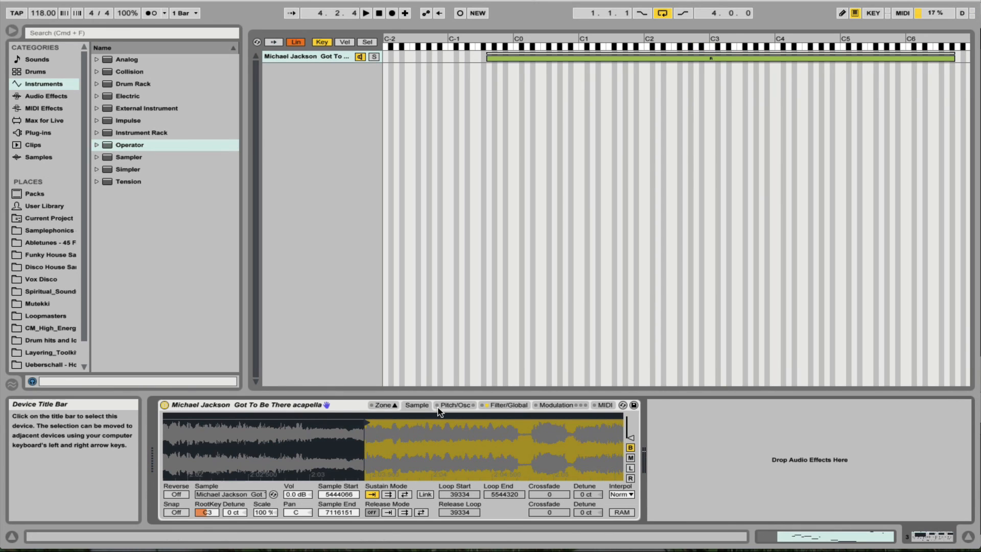
Enable LFO 1 in track 3's Sampler and sync its rate to the tempo at 1/8 beats.
left_click(466, 405)
left_click(499, 406)
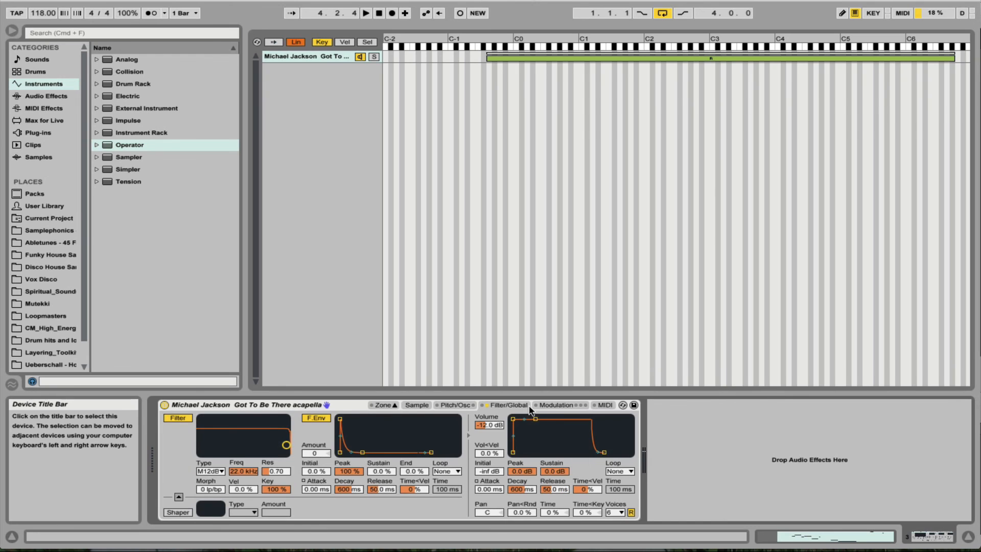
left_click(548, 406)
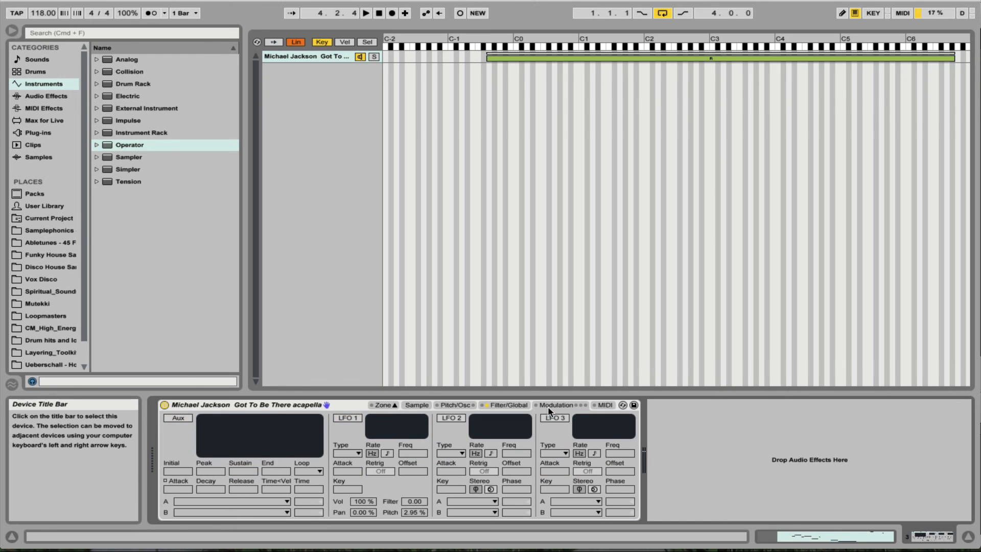
left_click(352, 418)
left_click(387, 453)
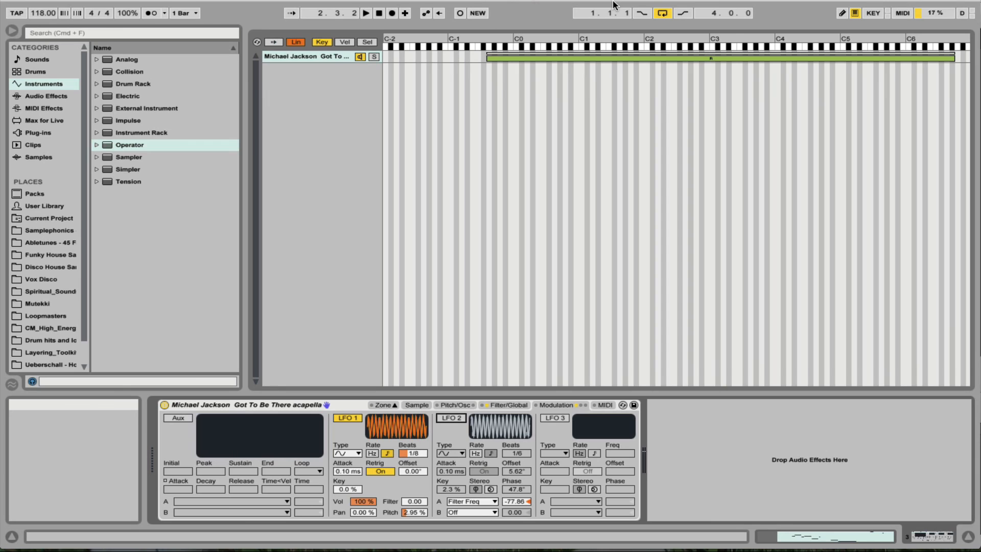
Enable LFO 2 on the filter frequency, set its rate to 1/32 beats, and audition the vocal over the beat.
key("a")
key("space")
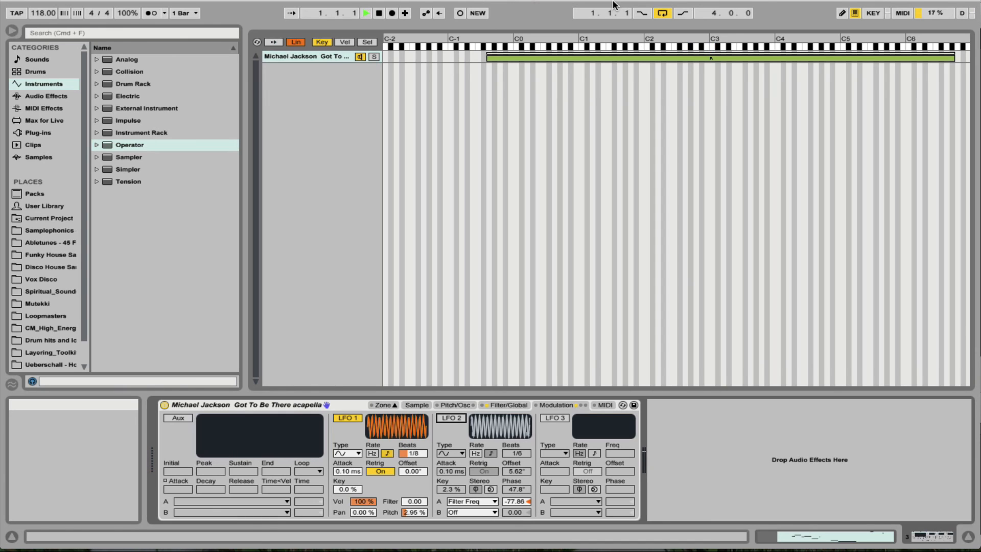
left_click(453, 416)
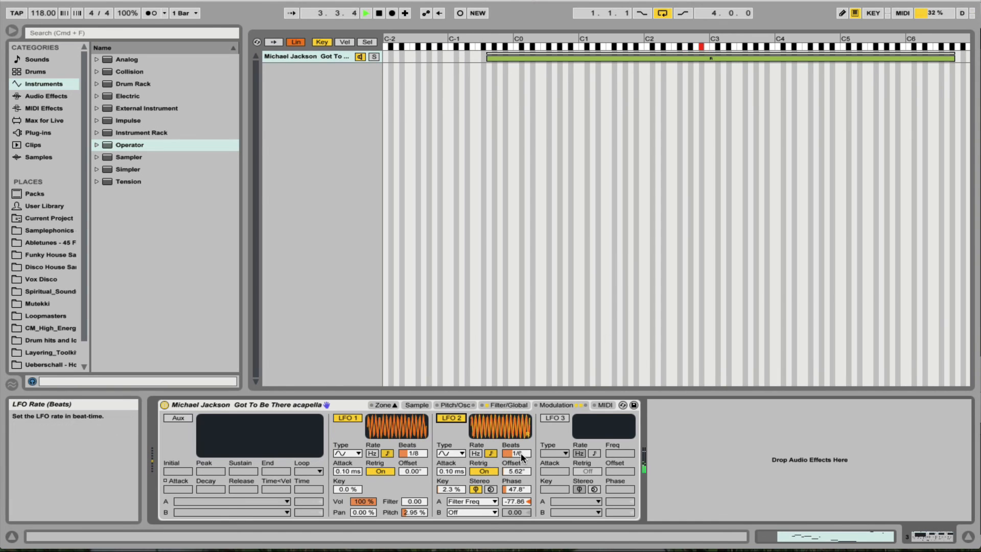
left_click_drag(520, 452, 520, 466)
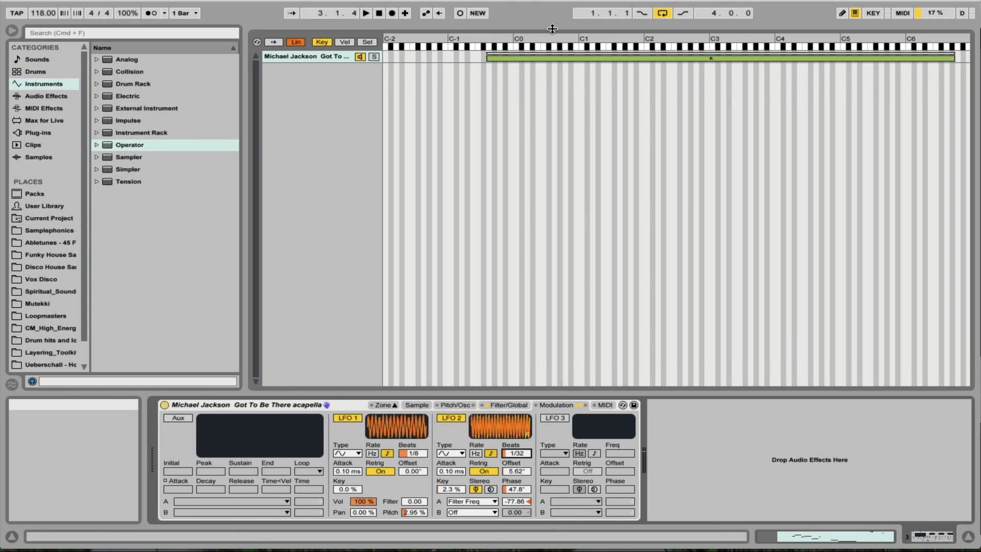
key("space")
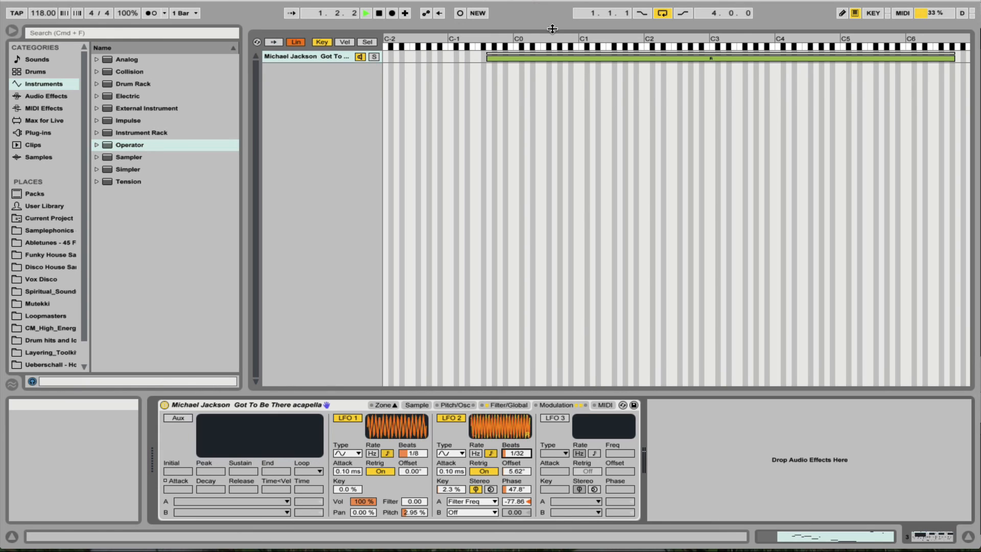